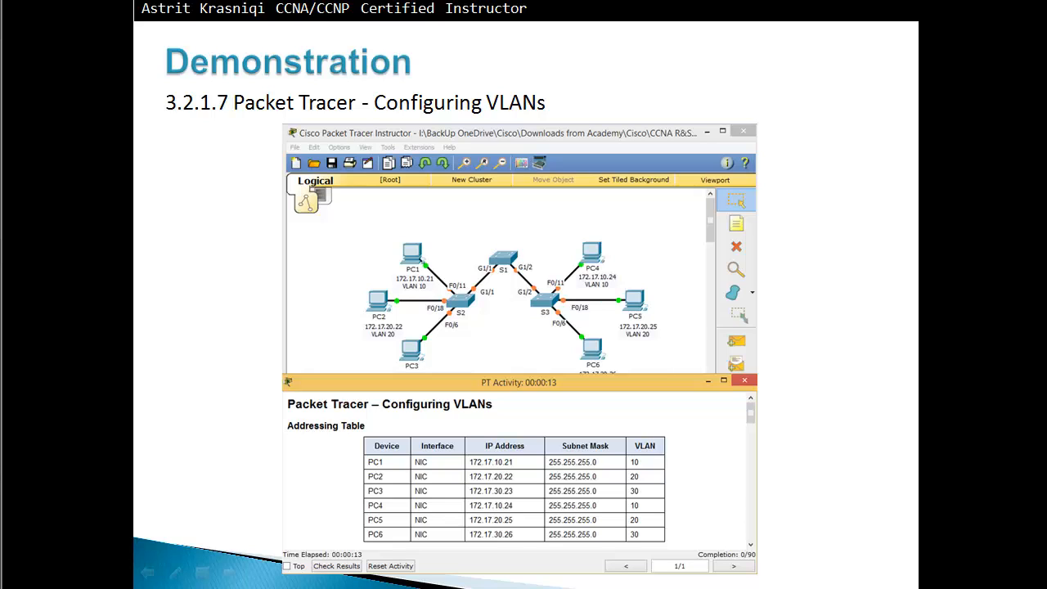
# End the slide show and open the 3.2.1.7 Packet Tracer - Configuring VLANs activity from the Packet Tracer PKA Source Files folder, dismissing the user profile.
pyautogui.rightClick(571, 264)
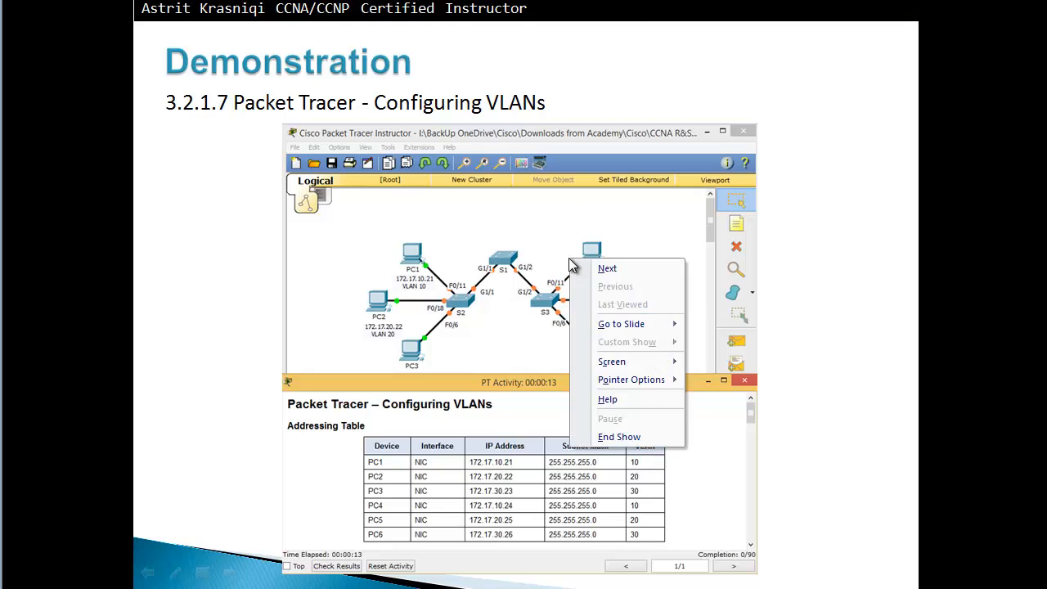
pyautogui.click(607, 437)
pyautogui.click(129, 575)
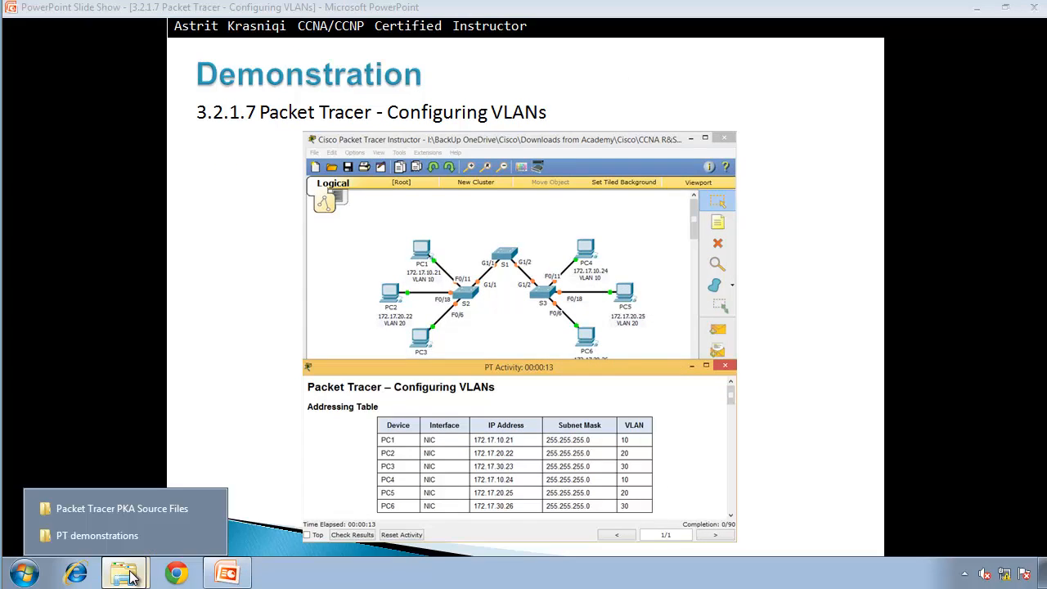
pyautogui.click(127, 500)
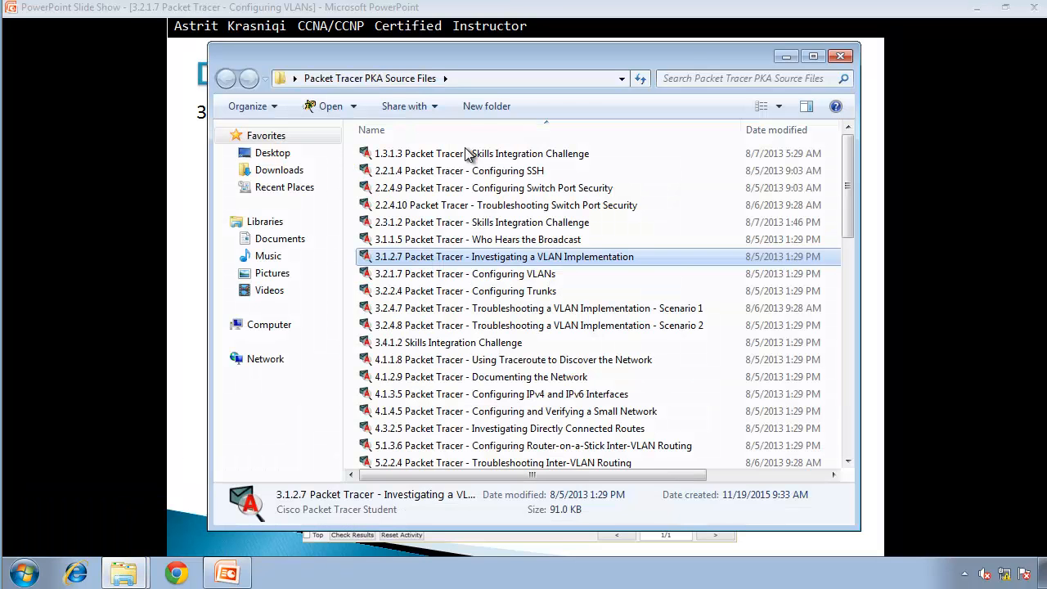
pyautogui.doubleClick(550, 273)
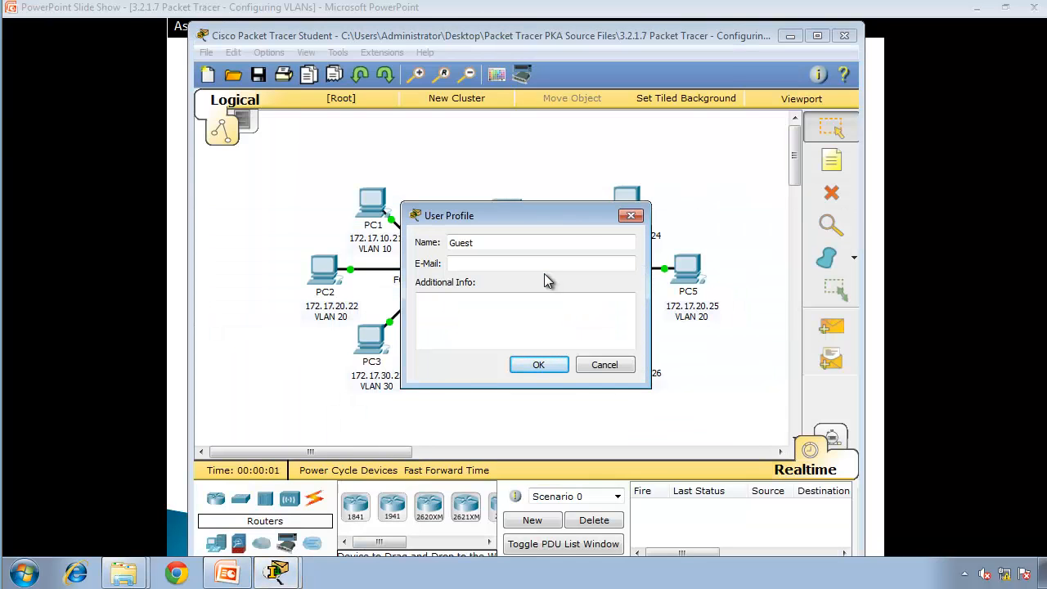
pyautogui.click(601, 370)
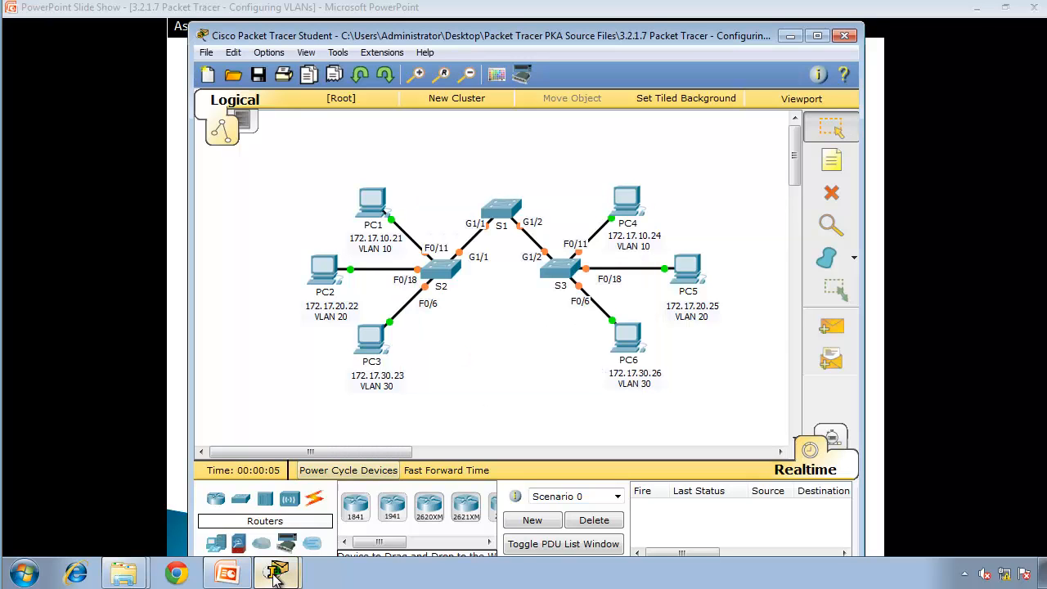
# Bring up the PT Activity instructions, dock them to half the screen, and read through the VLAN viewing and configuration tasks.
pyautogui.moveTo(276, 573)
pyautogui.click(131, 508)
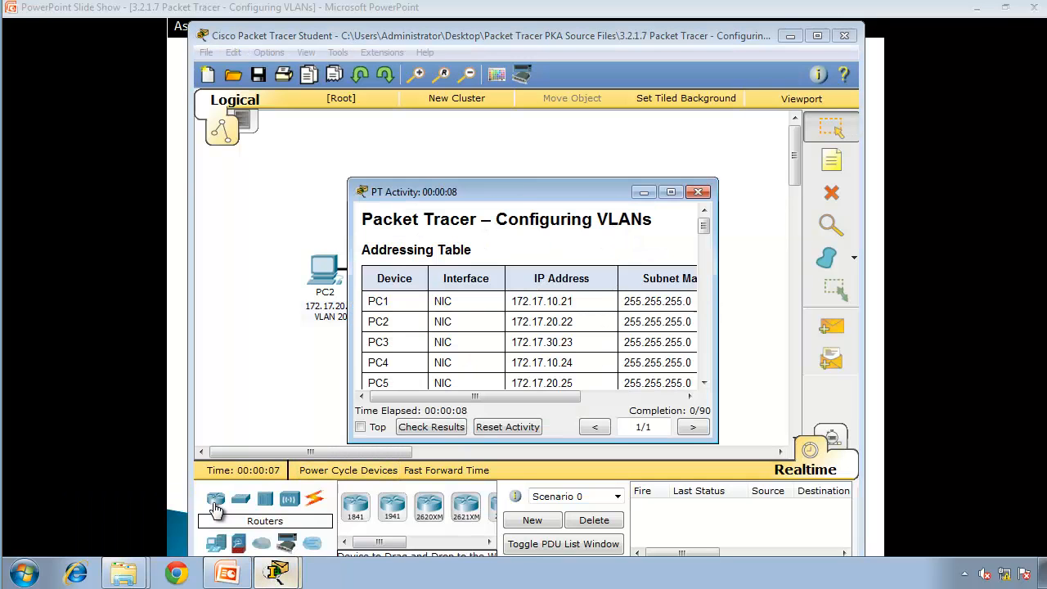
pyautogui.moveTo(457, 192); pyautogui.dragTo(1, 196)
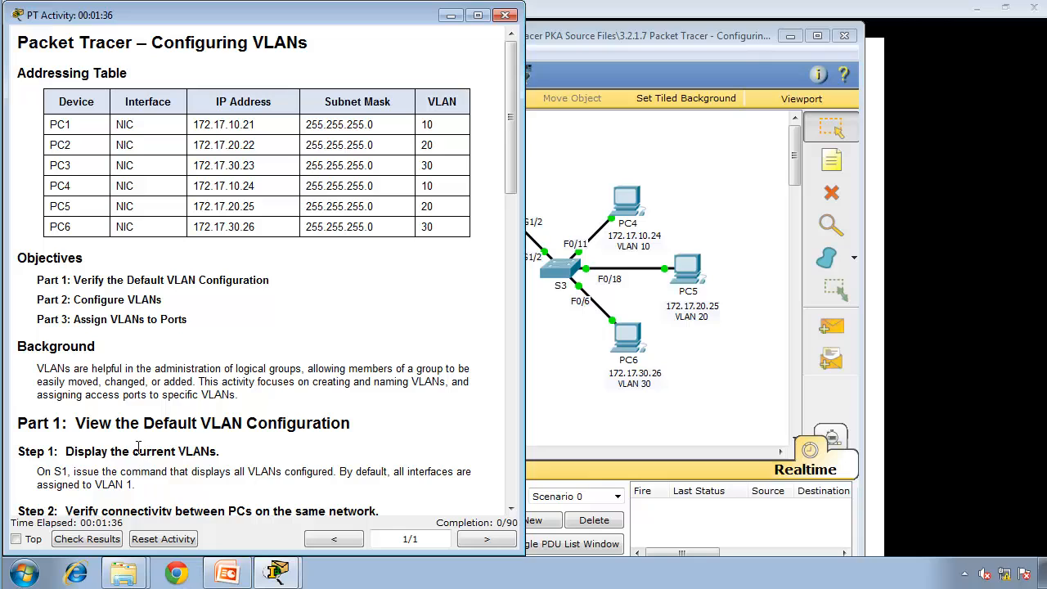
pyautogui.click(511, 508)
pyautogui.moveTo(510, 508); pyautogui.dragTo(511, 509)
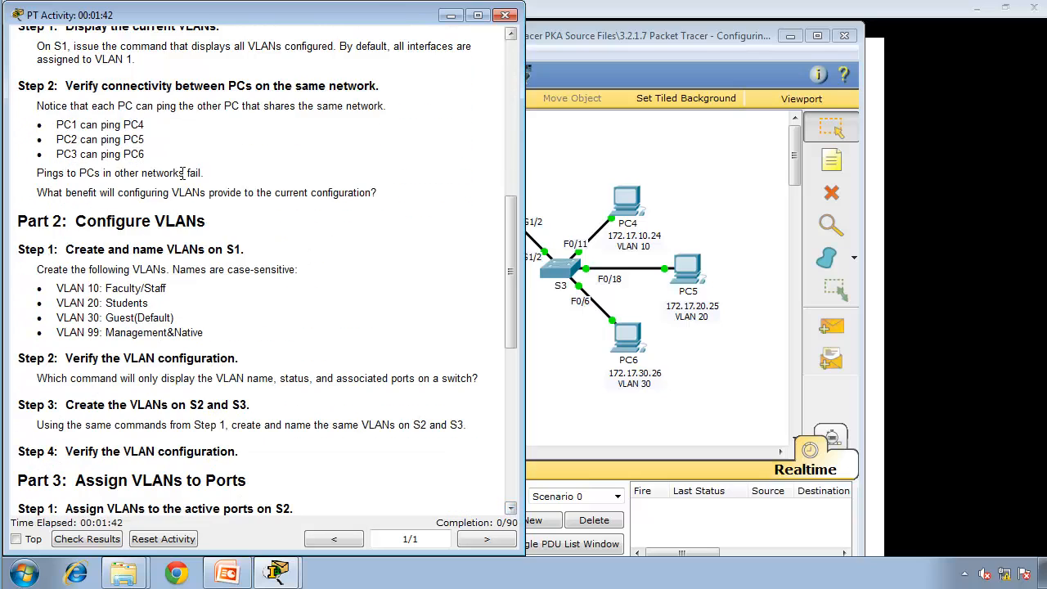
pyautogui.click(510, 35)
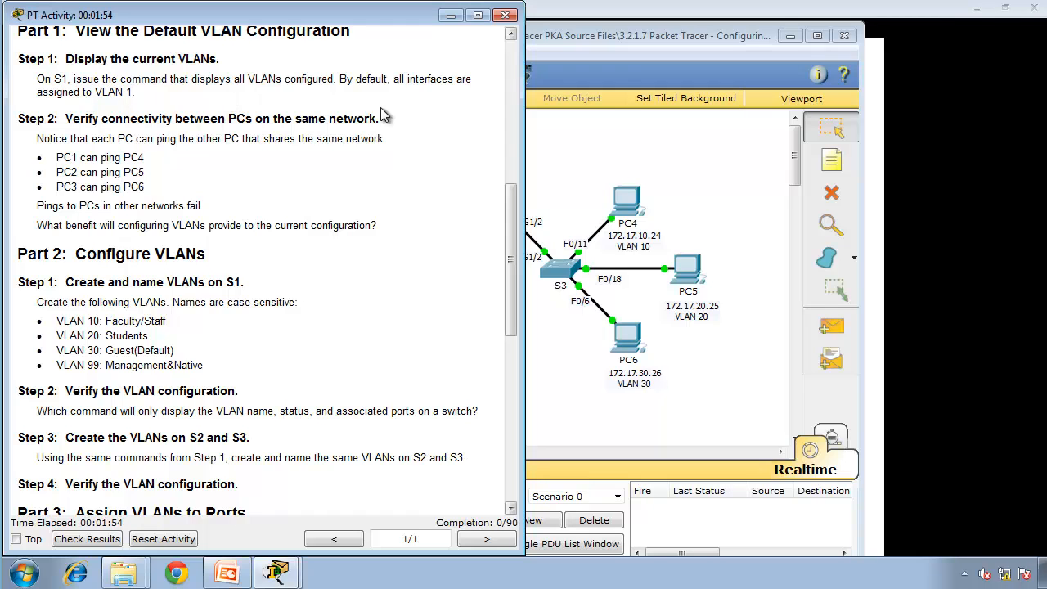
# Start a command-line session on switch S1 beside the activity instructions, narrowing the instructions window to give the session more width.
pyautogui.click(635, 153)
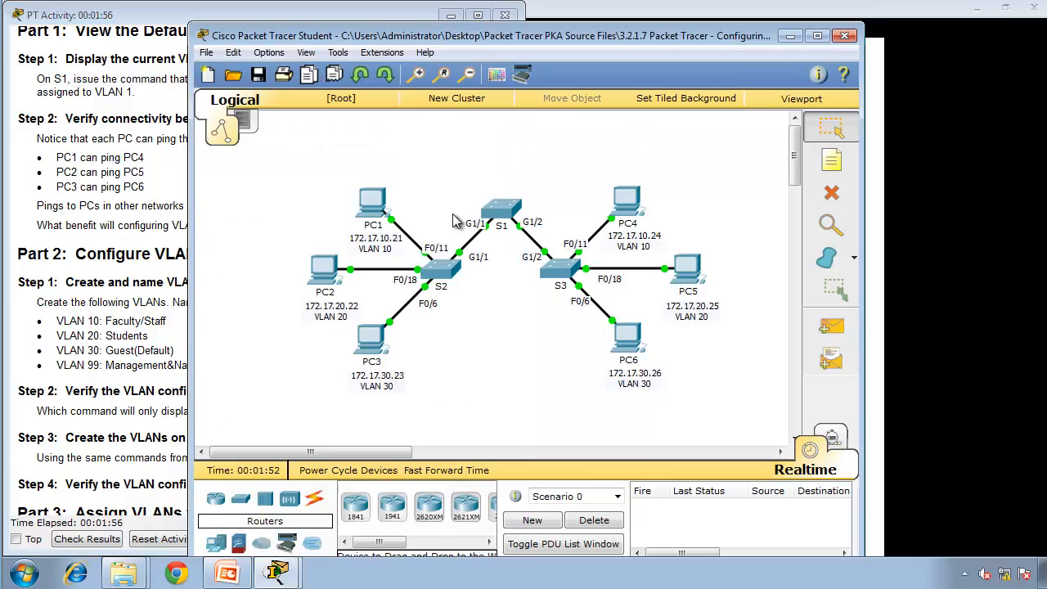
pyautogui.click(504, 214)
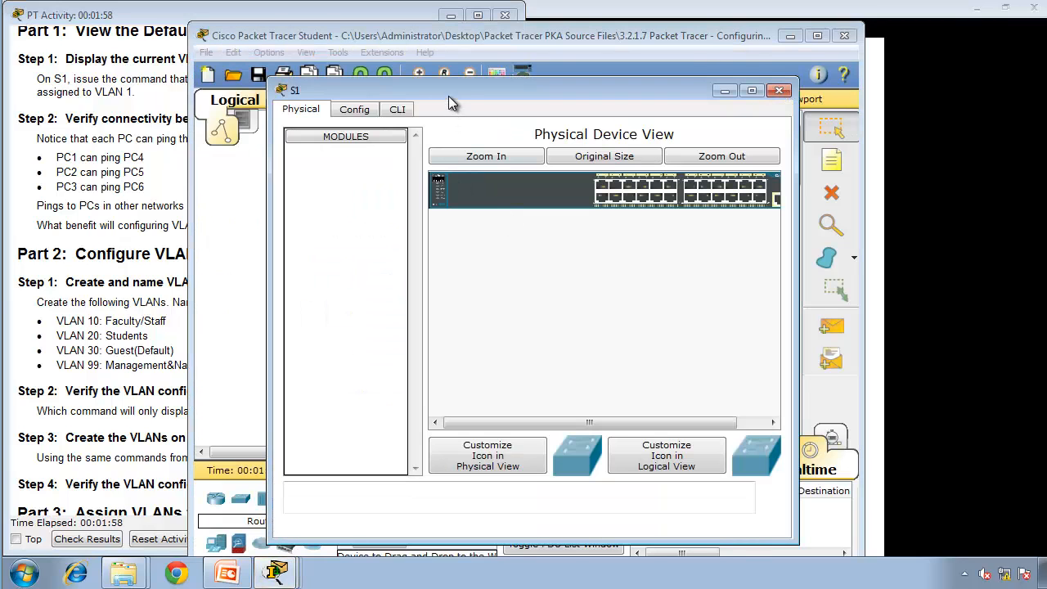
pyautogui.moveTo(448, 92); pyautogui.dragTo(1046, 208)
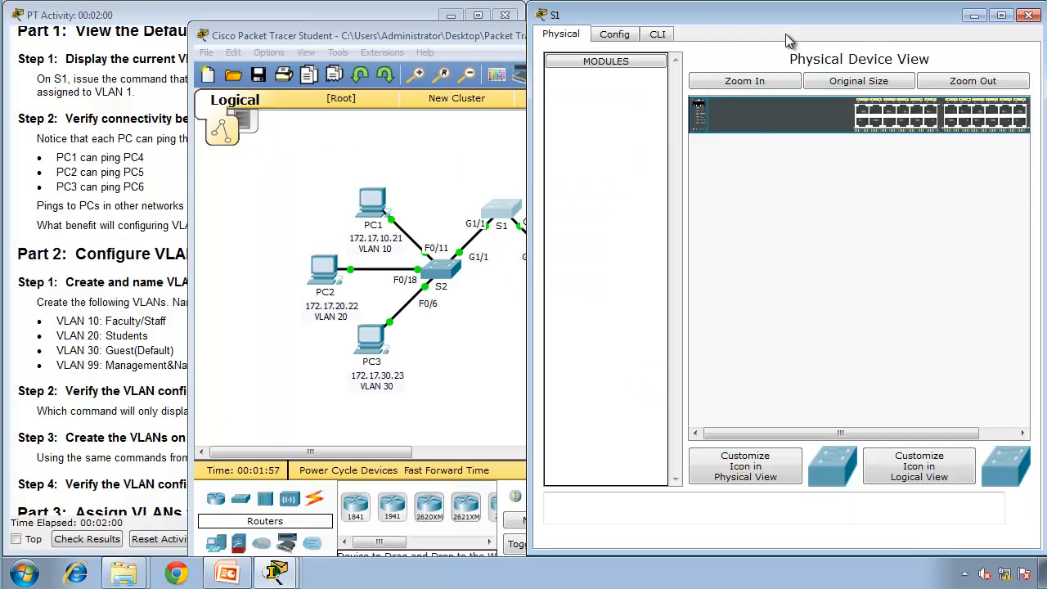
pyautogui.click(659, 35)
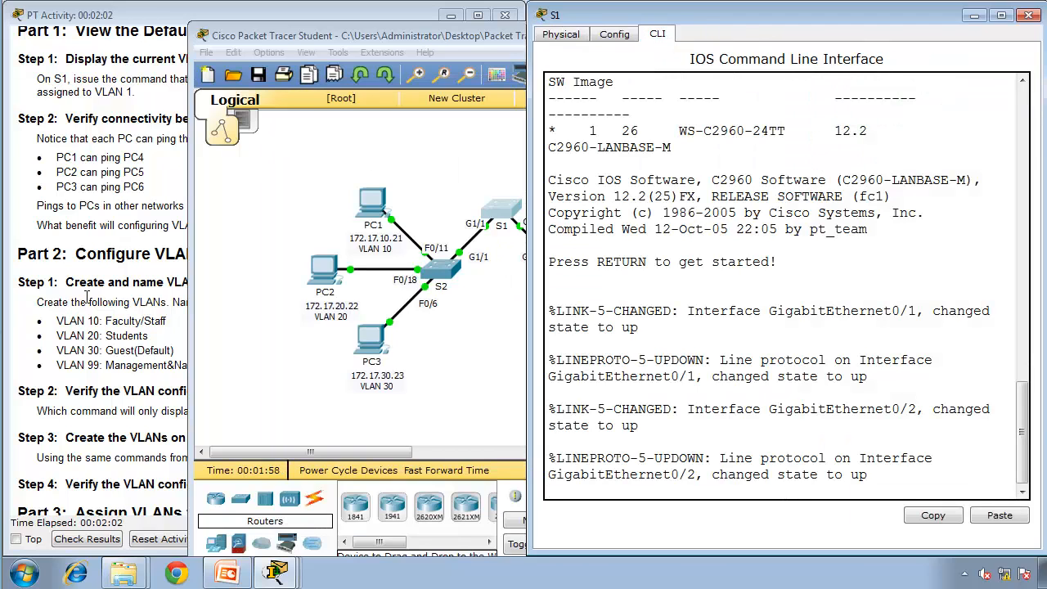
pyautogui.click(86, 296)
pyautogui.click(558, 266)
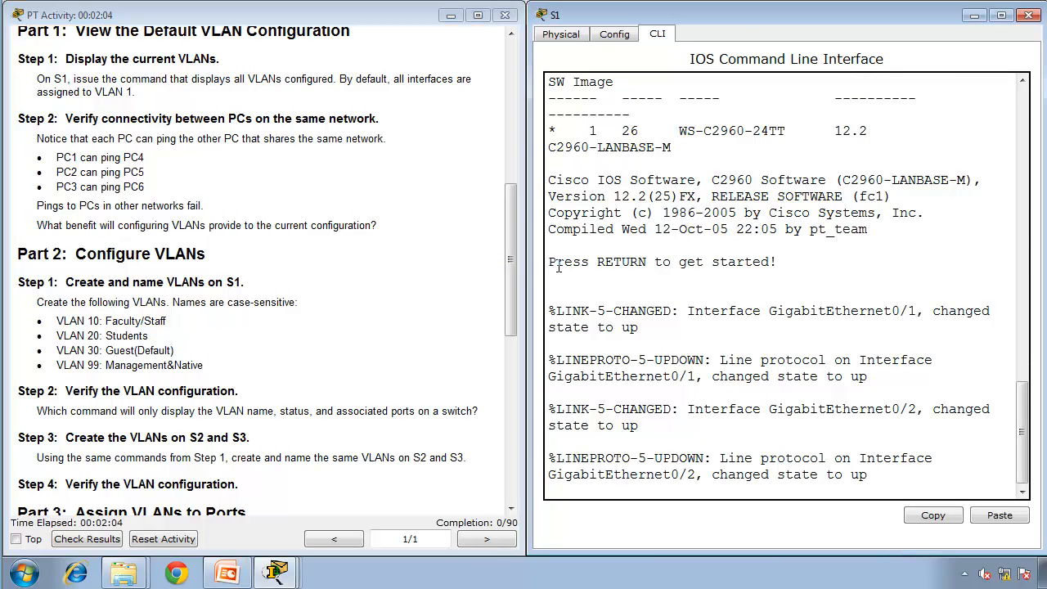
pyautogui.press('Return')
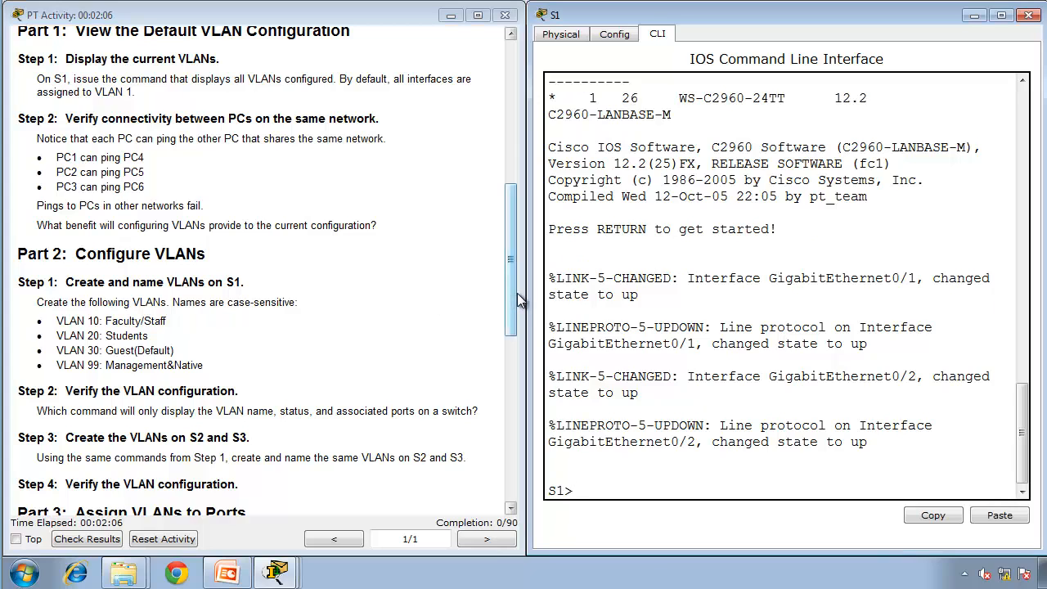
pyautogui.moveTo(525, 295); pyautogui.dragTo(288, 305)
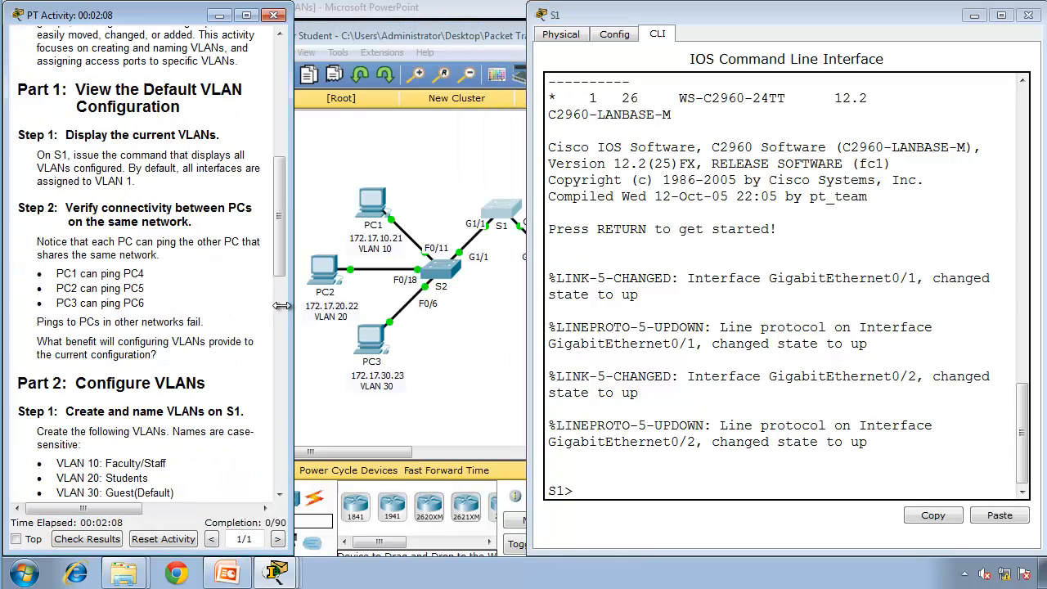
pyautogui.moveTo(530, 376); pyautogui.dragTo(300, 363)
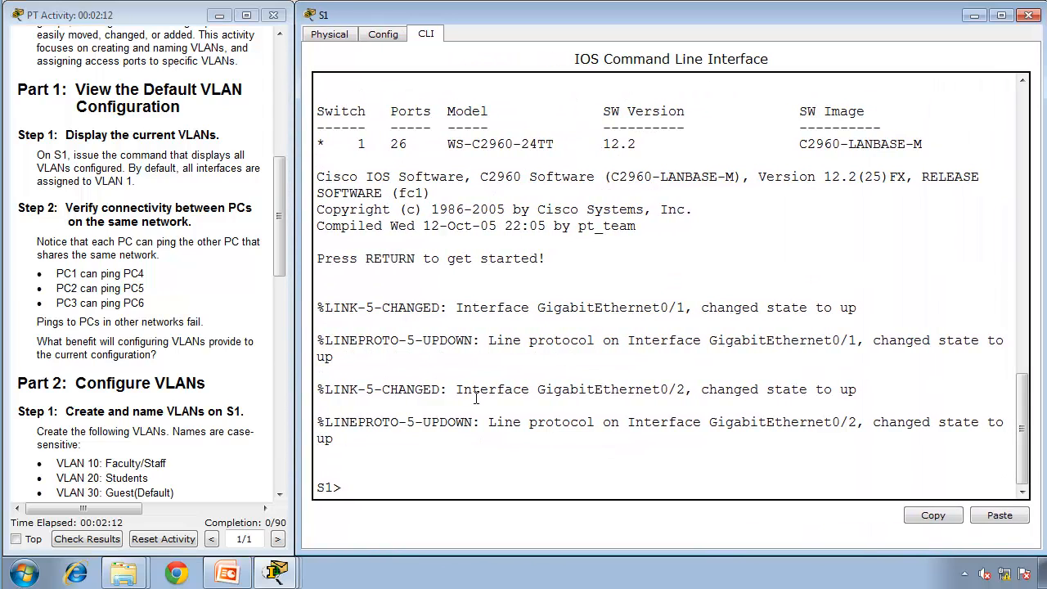
# Enter privileged EXEC mode on S1 with enable and list its configured VLANs with show vlan.
pyautogui.press('Return')
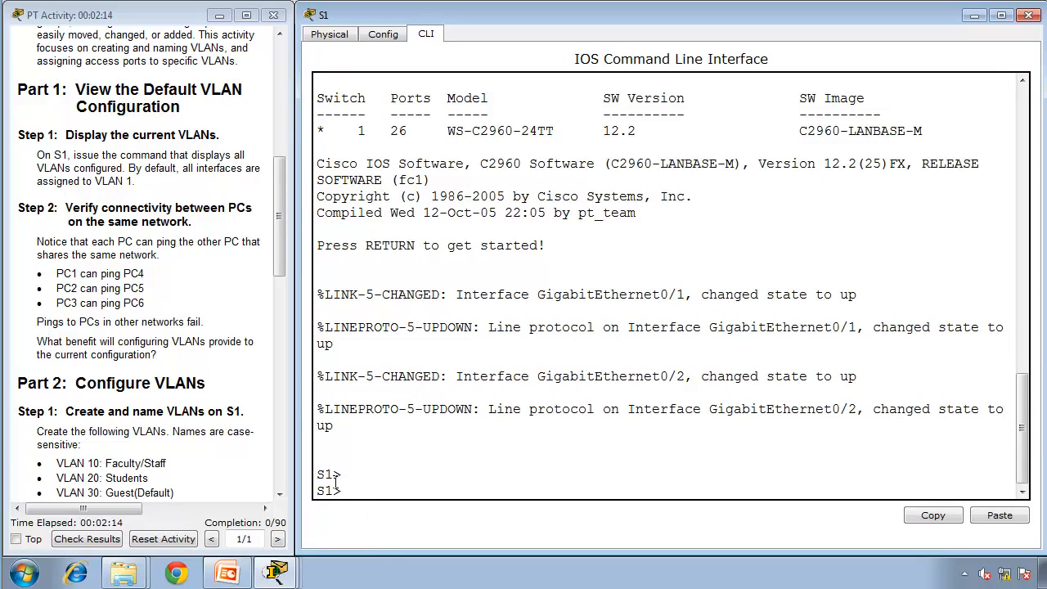
pyautogui.write('enable')
pyautogui.press('Return')
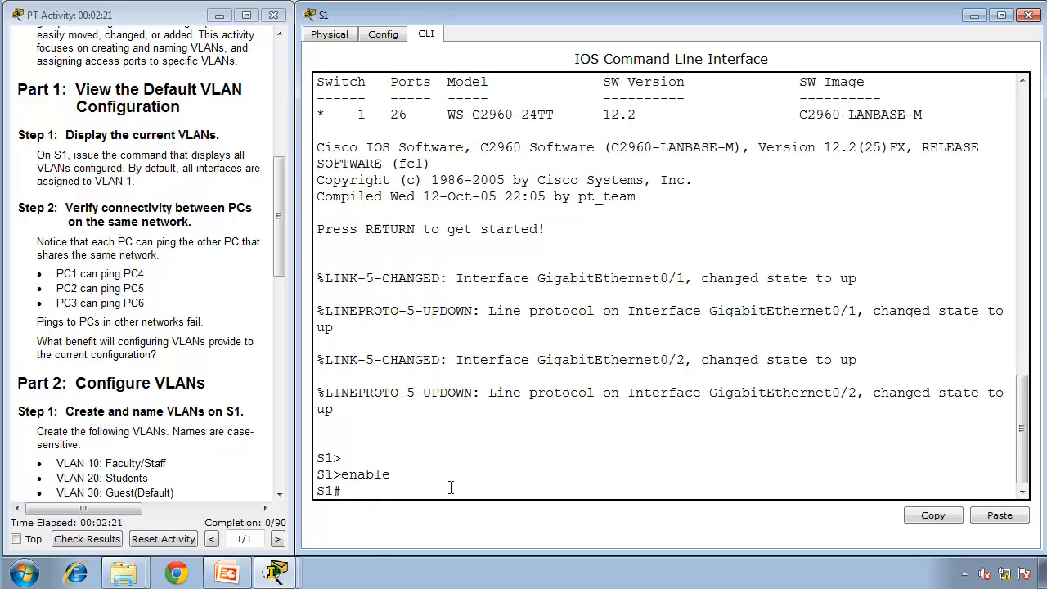
pyautogui.write('show vlan')
pyautogui.press('Return')
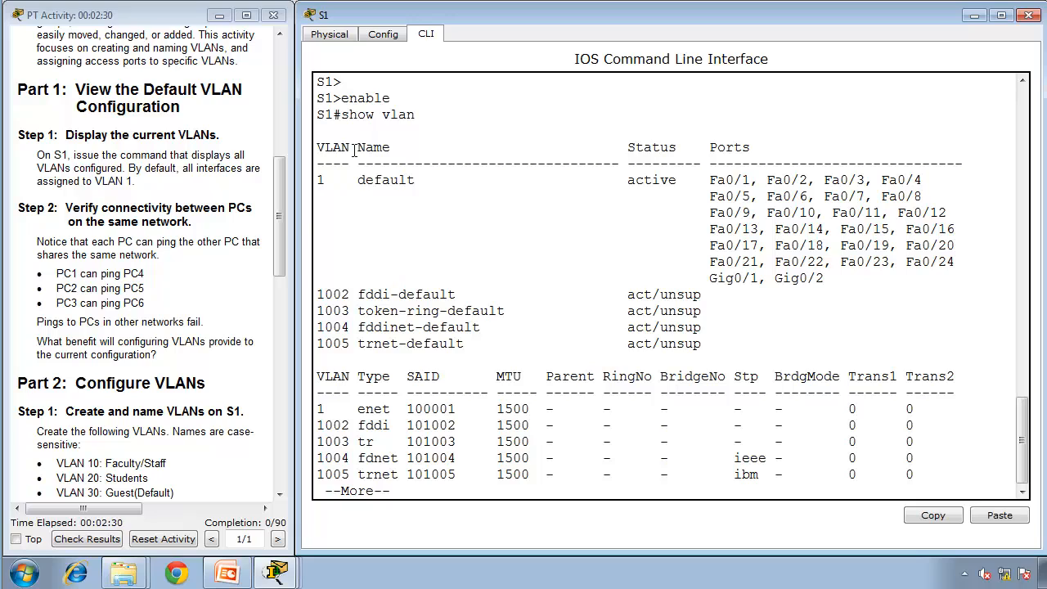
# Examine the VLAN numbers, names, statuses and assigned ports in S1's show vlan output, through to the end of the listing.
pyautogui.moveTo(325, 180); pyautogui.dragTo(313, 182)
pyautogui.moveTo(346, 297); pyautogui.dragTo(317, 315)
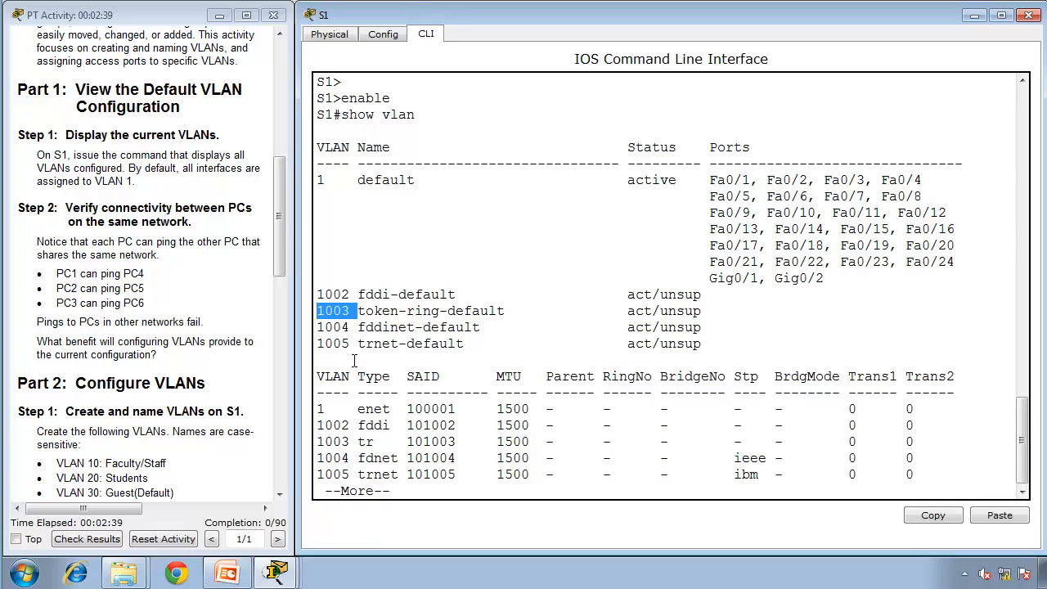
pyautogui.doubleClick(383, 181)
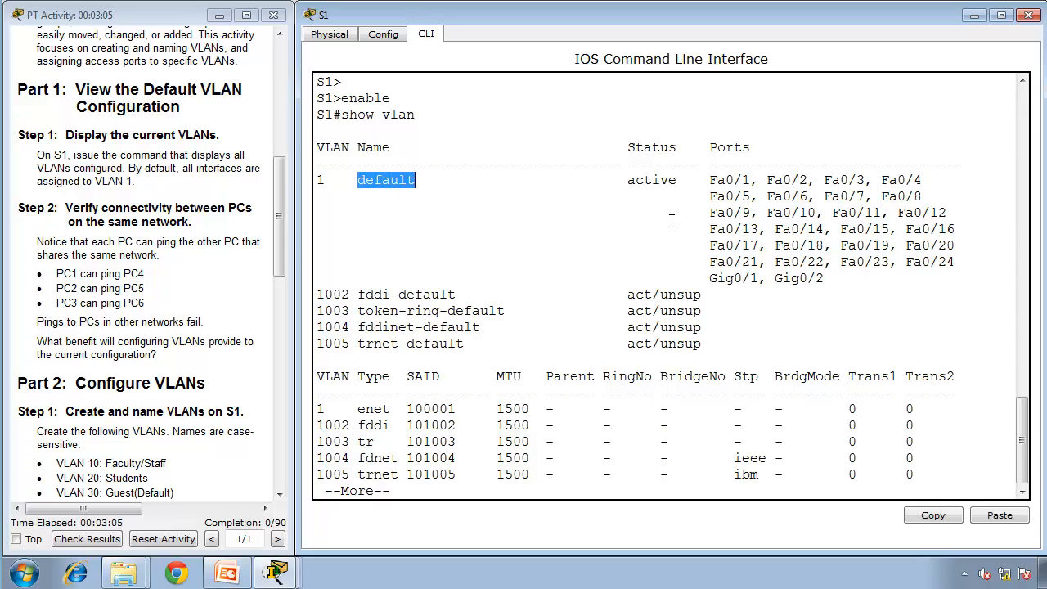
pyautogui.moveTo(916, 331); pyautogui.dragTo(759, 181)
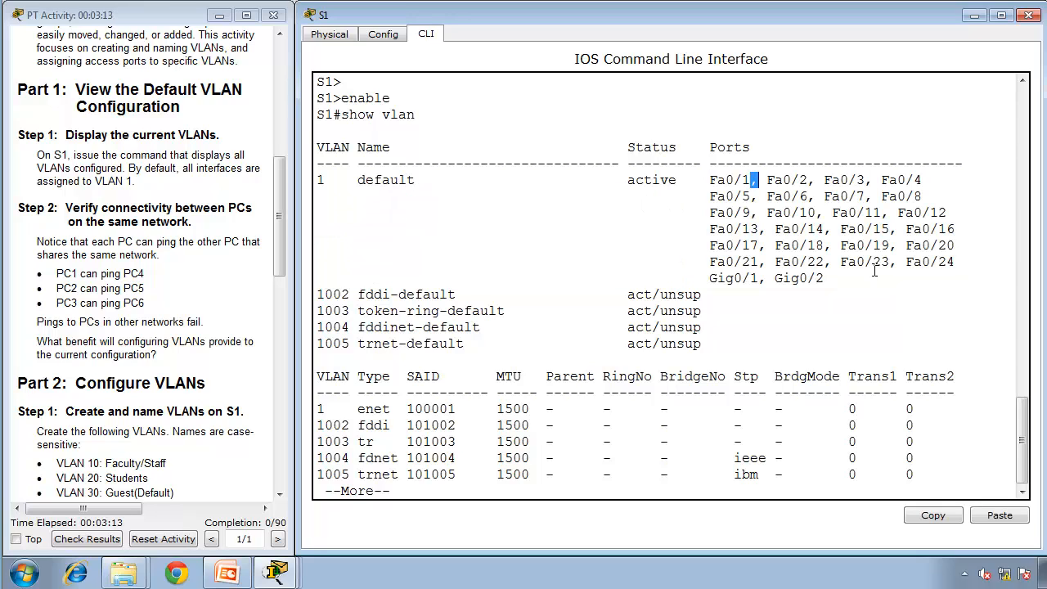
pyautogui.click(948, 260)
pyautogui.moveTo(826, 282); pyautogui.dragTo(319, 184)
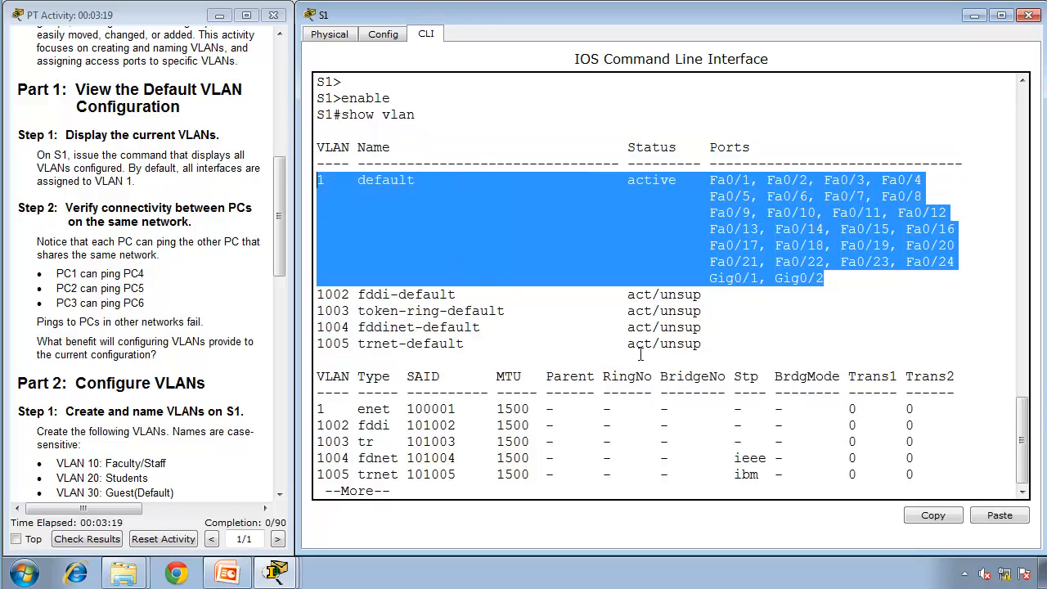
pyautogui.moveTo(711, 351); pyautogui.dragTo(317, 296)
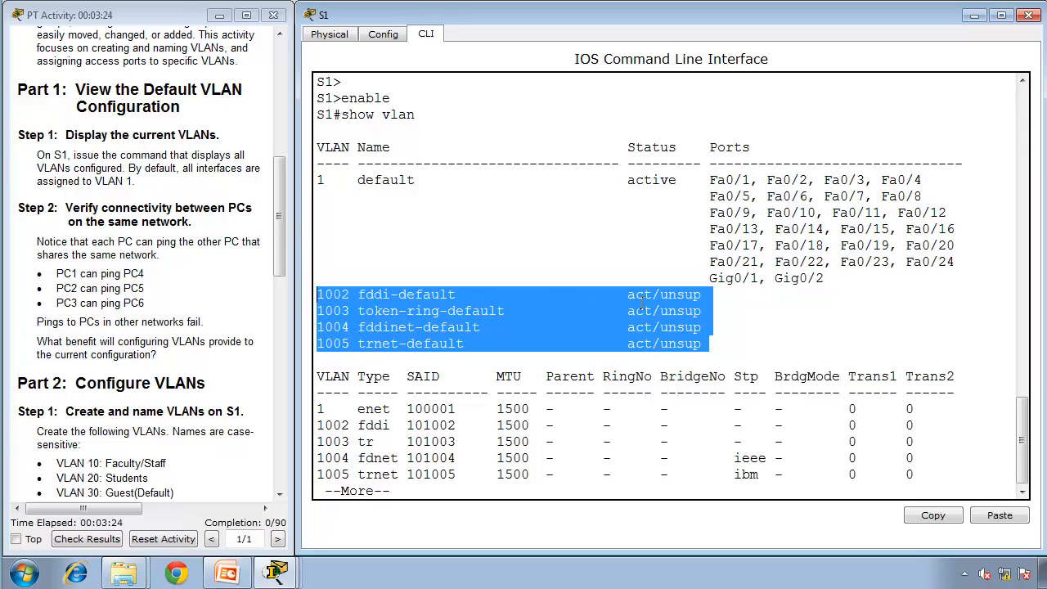
pyautogui.doubleClick(682, 298)
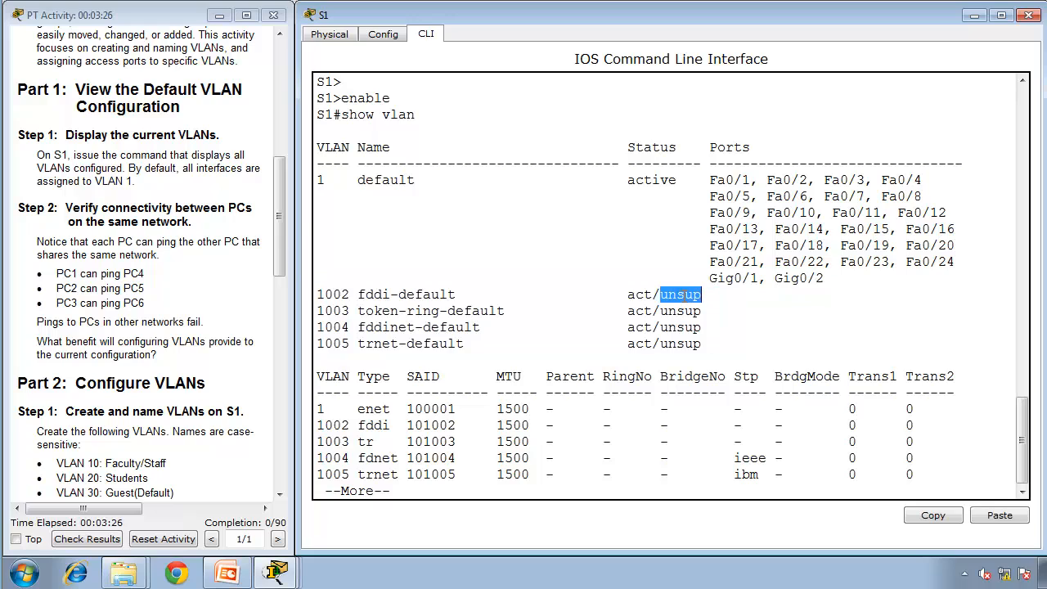
pyautogui.click(687, 312)
pyautogui.click(700, 342)
pyautogui.moveTo(699, 343); pyautogui.dragTo(293, 292)
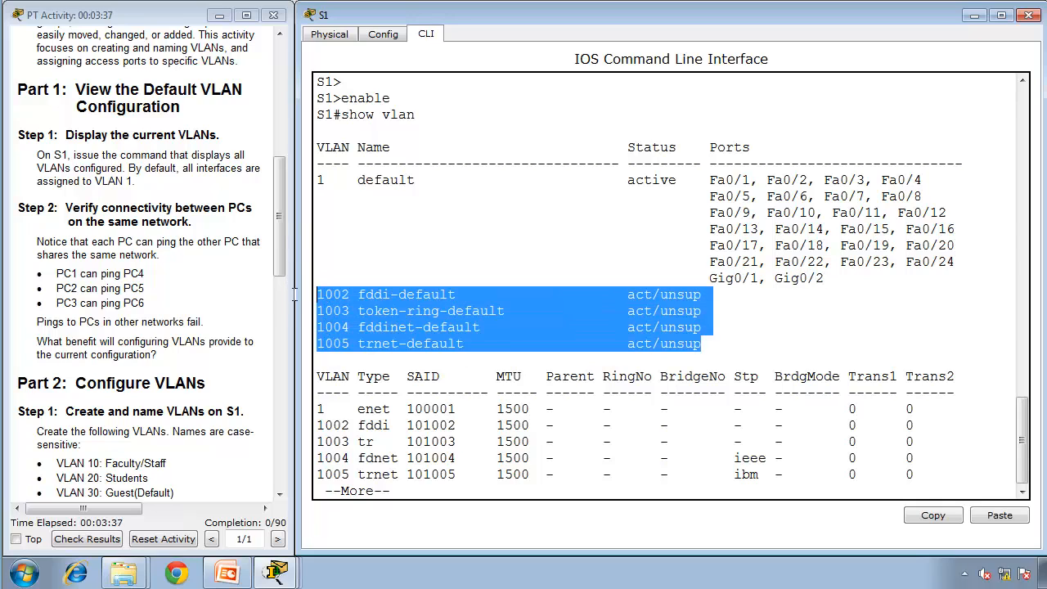
pyautogui.click(565, 309)
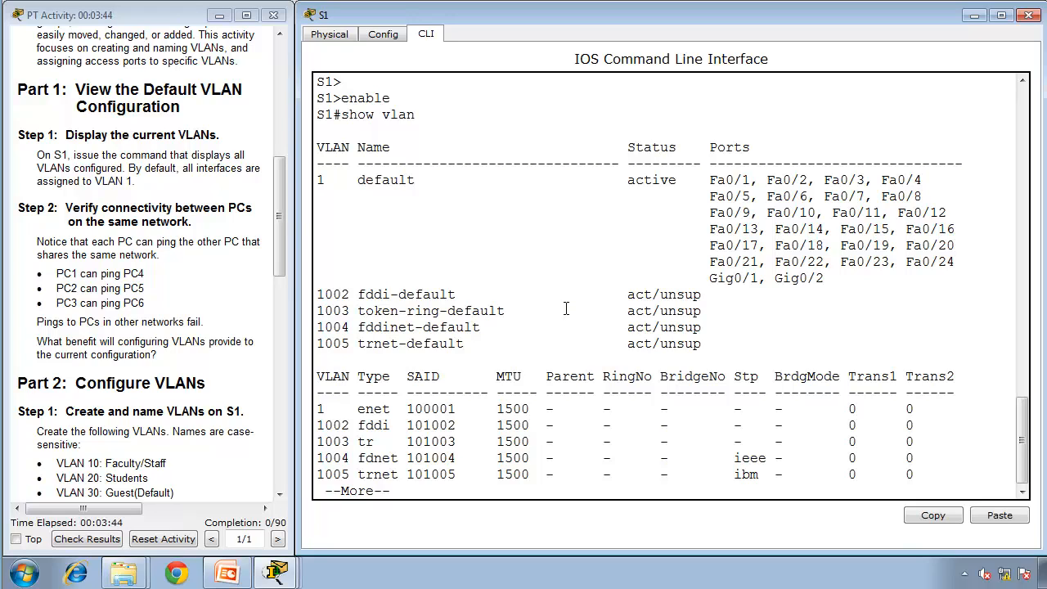
pyautogui.moveTo(828, 278); pyautogui.dragTo(308, 182)
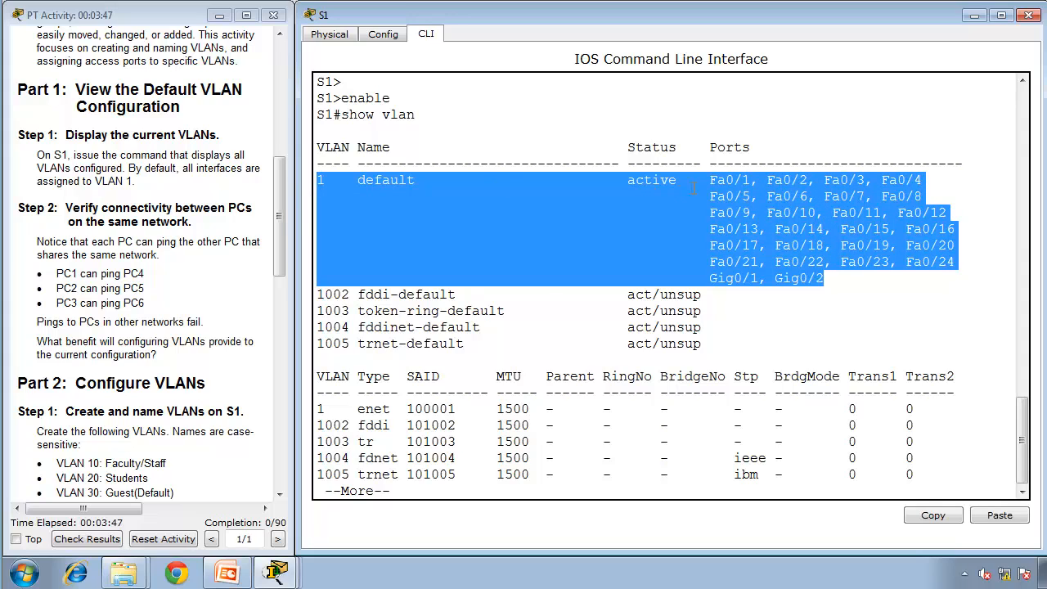
pyautogui.doubleClick(719, 184)
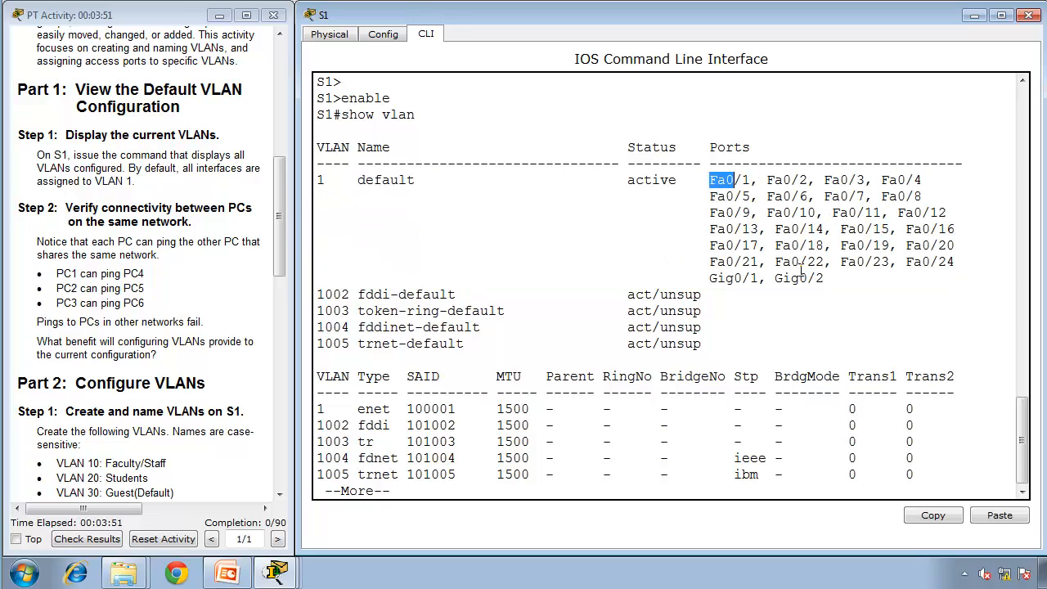
pyautogui.moveTo(751, 182); pyautogui.dragTo(710, 181)
pyautogui.moveTo(817, 213); pyautogui.dragTo(767, 213)
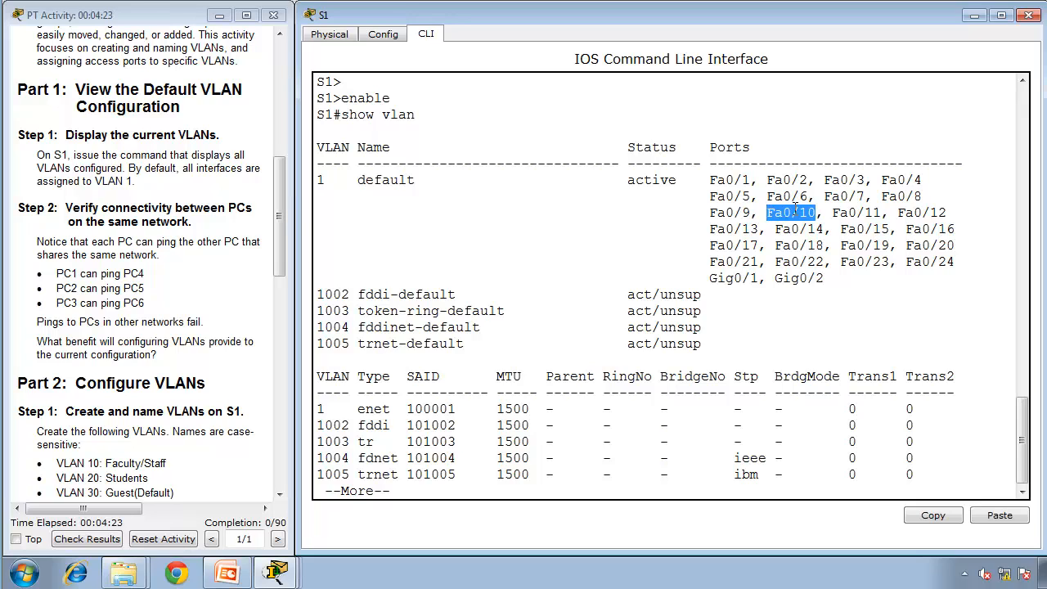
pyautogui.press('space')
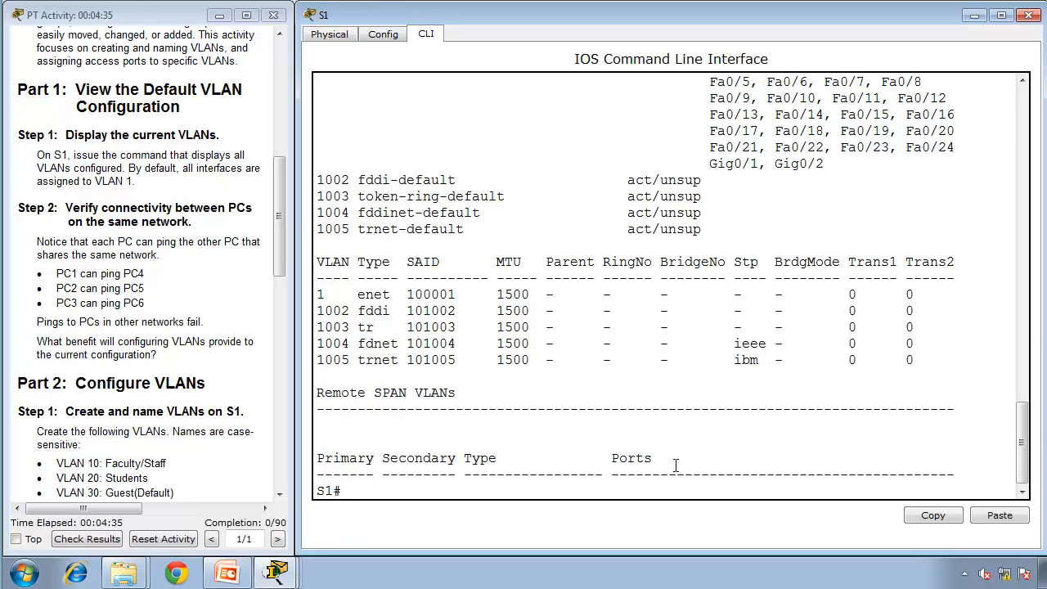
# Display the condensed VLAN table on S1 with show vlan brief.
pyautogui.press('Return')
pyautogui.write('show vlanb')
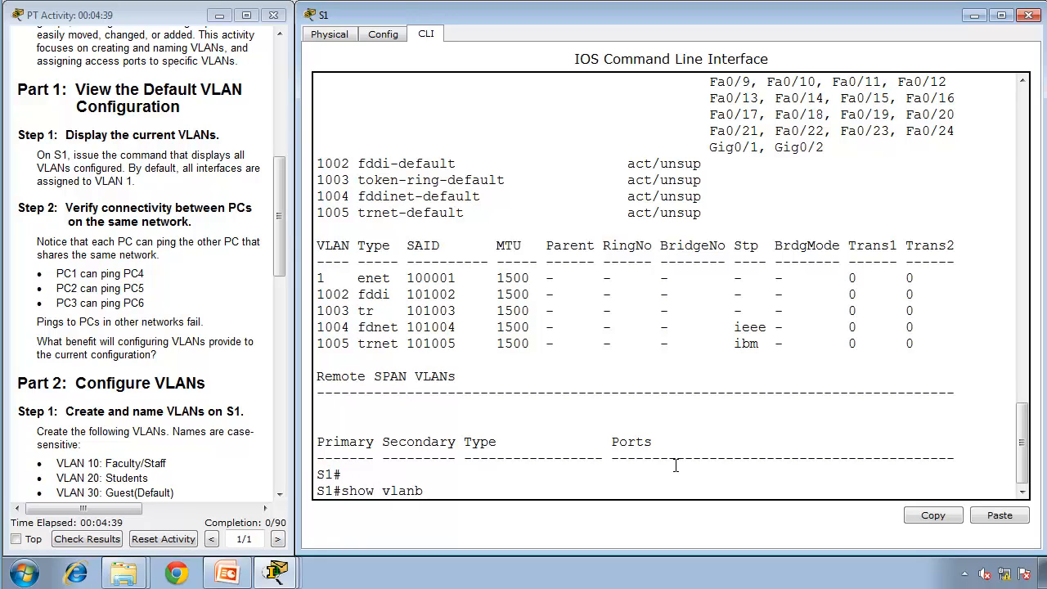
pyautogui.press('BackSpace')
pyautogui.write('brief')
pyautogui.press('Return')
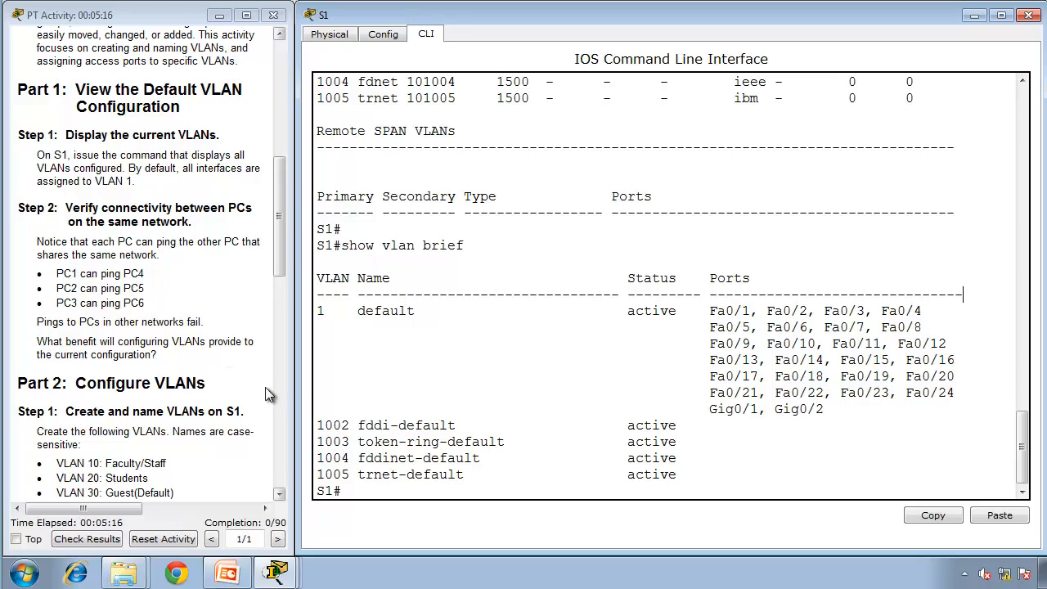
# Bring the network topology forward and open PC1's Command Prompt.
pyautogui.moveTo(276, 572)
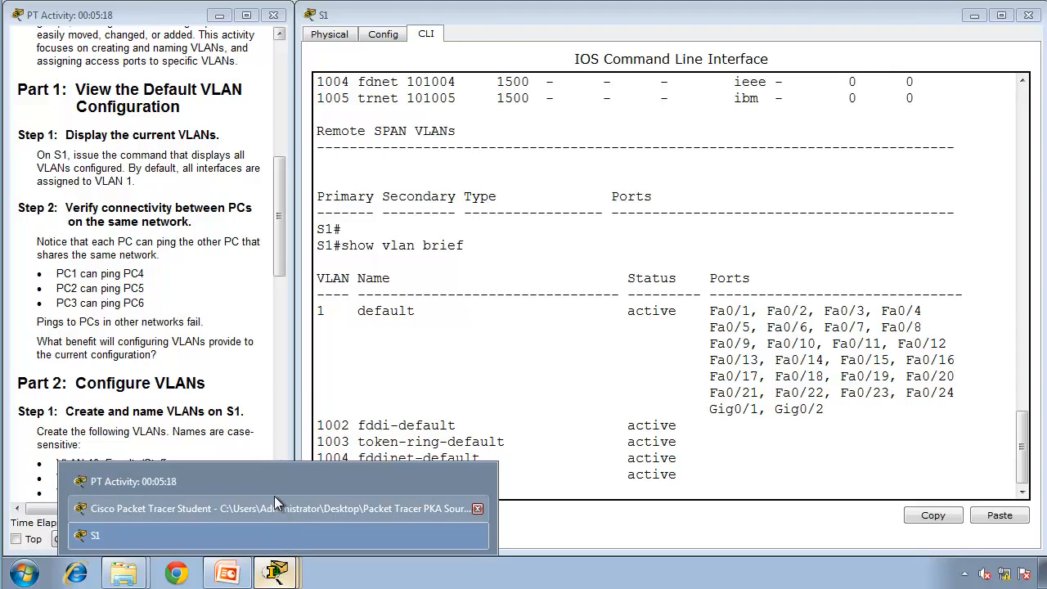
pyautogui.click(274, 495)
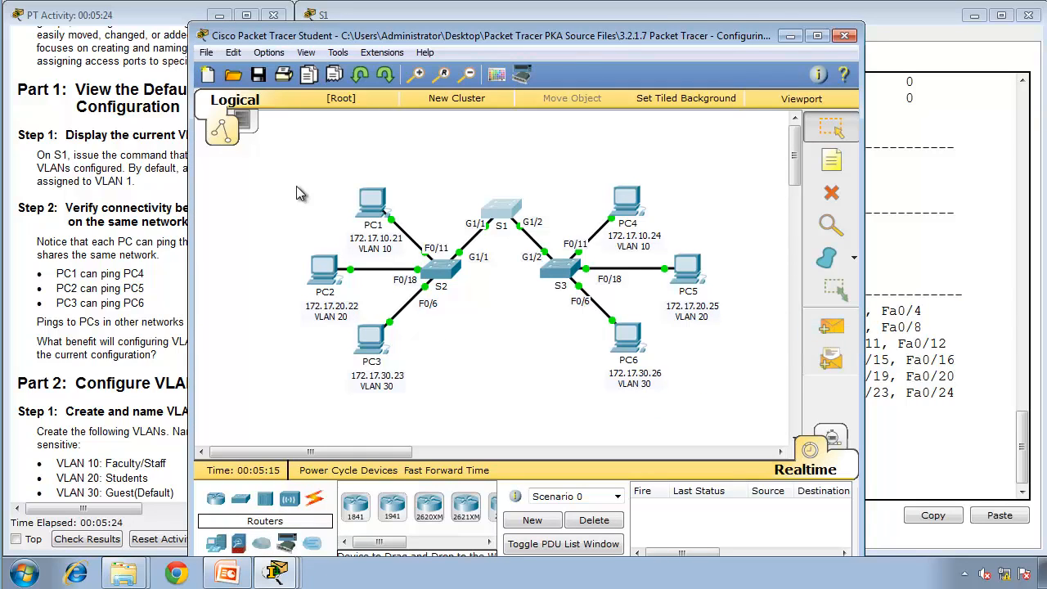
pyautogui.click(369, 204)
pyautogui.click(400, 118)
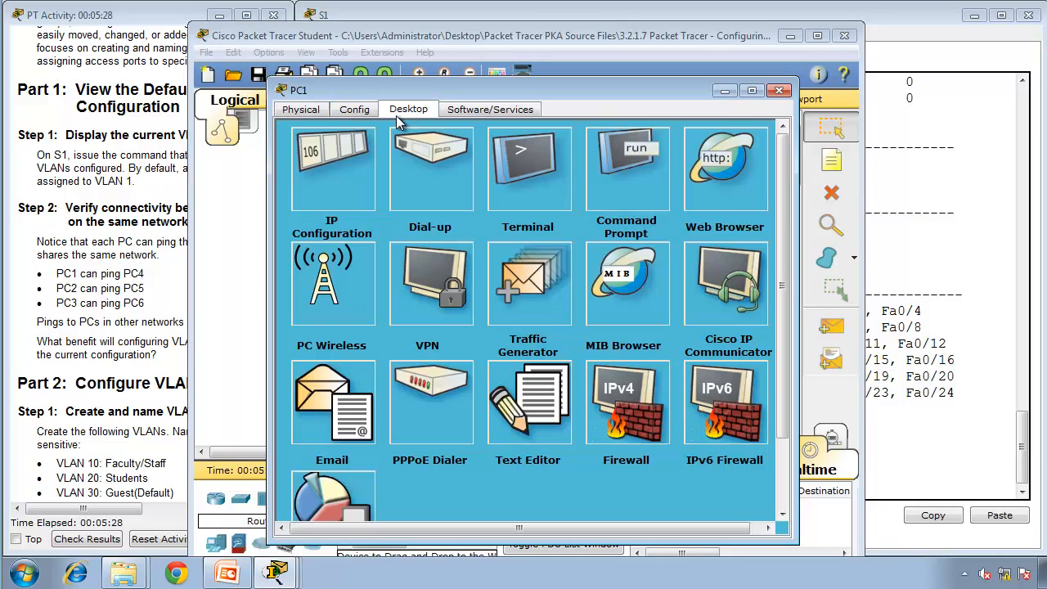
pyautogui.click(615, 173)
# Look up PC4's address in the instructions' addressing table and ping 172.17.10.24 from PC1.
pyautogui.write('ping')
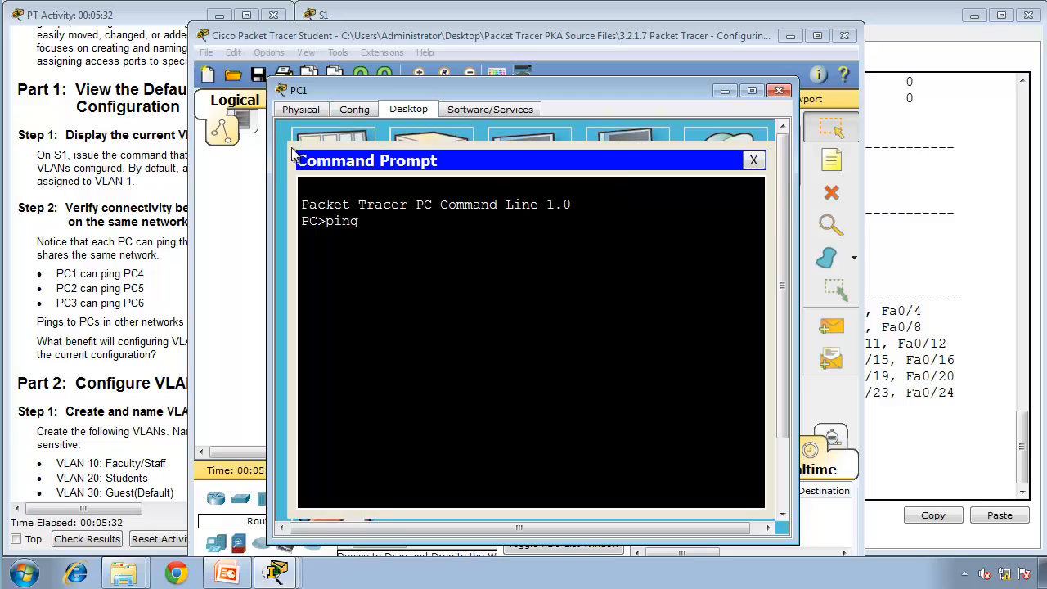
pyautogui.click(139, 193)
pyautogui.moveTo(280, 193); pyautogui.dragTo(283, 86)
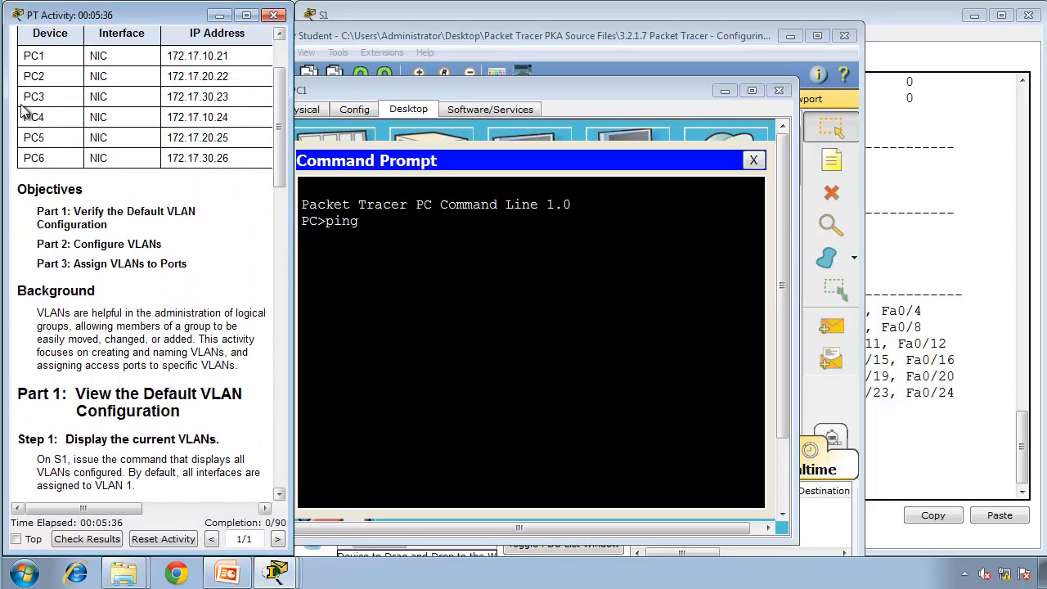
pyautogui.click(431, 272)
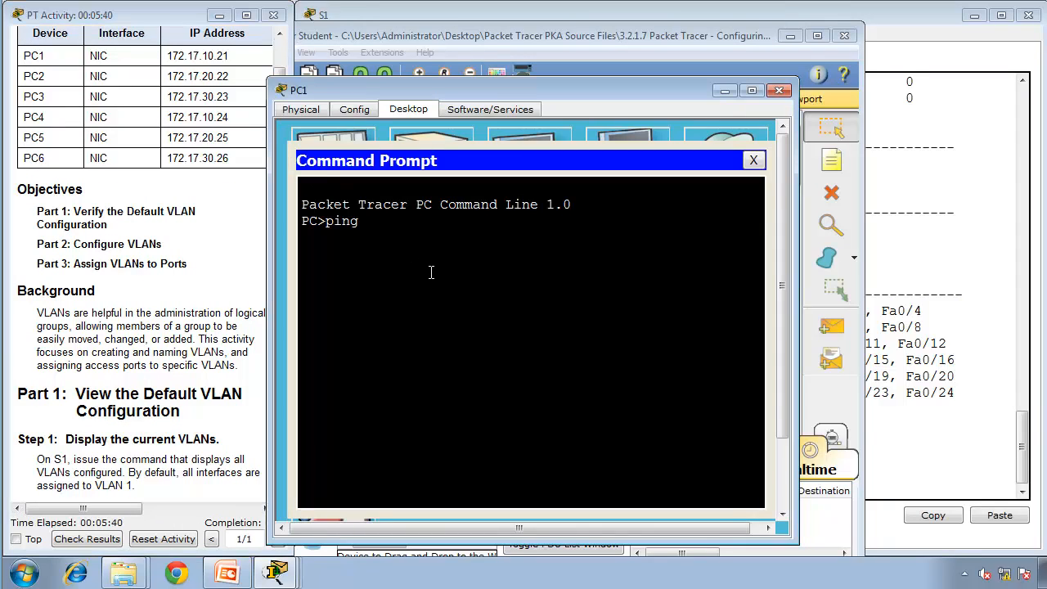
pyautogui.write('172.17.10.24')
pyautogui.press('Return')
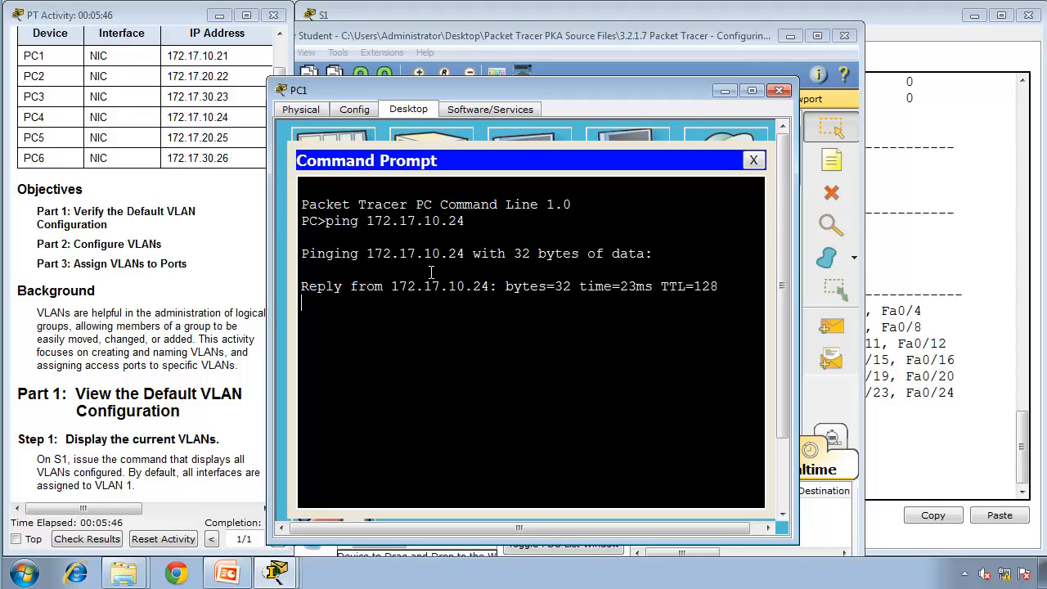
# Return to the list of PC pairs in the instructions and open PC2's Command Prompt.
pyautogui.click(239, 292)
pyautogui.moveTo(278, 174); pyautogui.dragTo(278, 244)
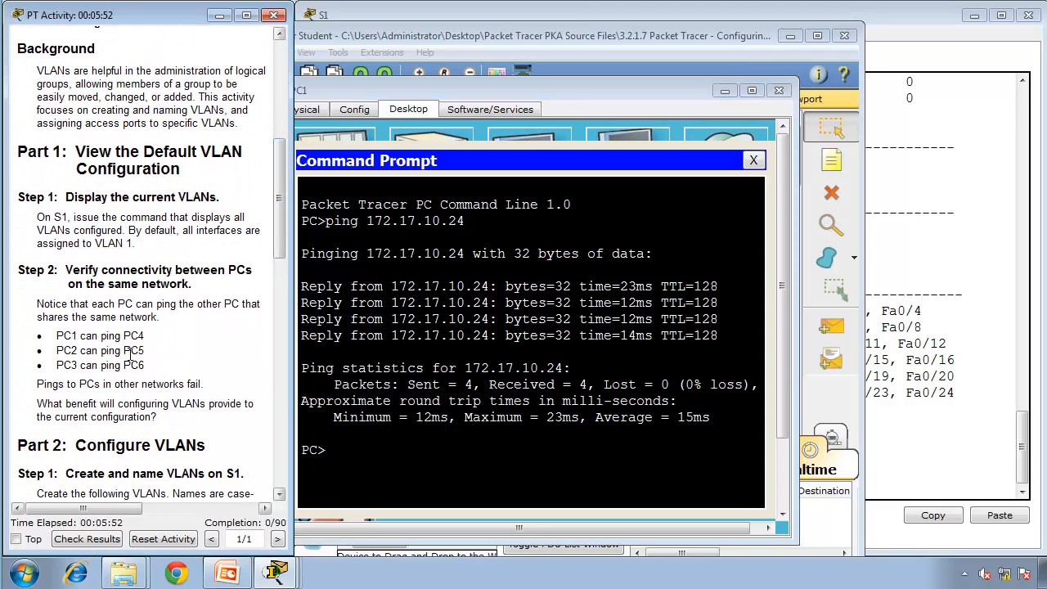
pyautogui.click(241, 577)
# Look up PC5's address in the addressing table and ping 172.17.20.25 from PC2.
pyautogui.write('ping')
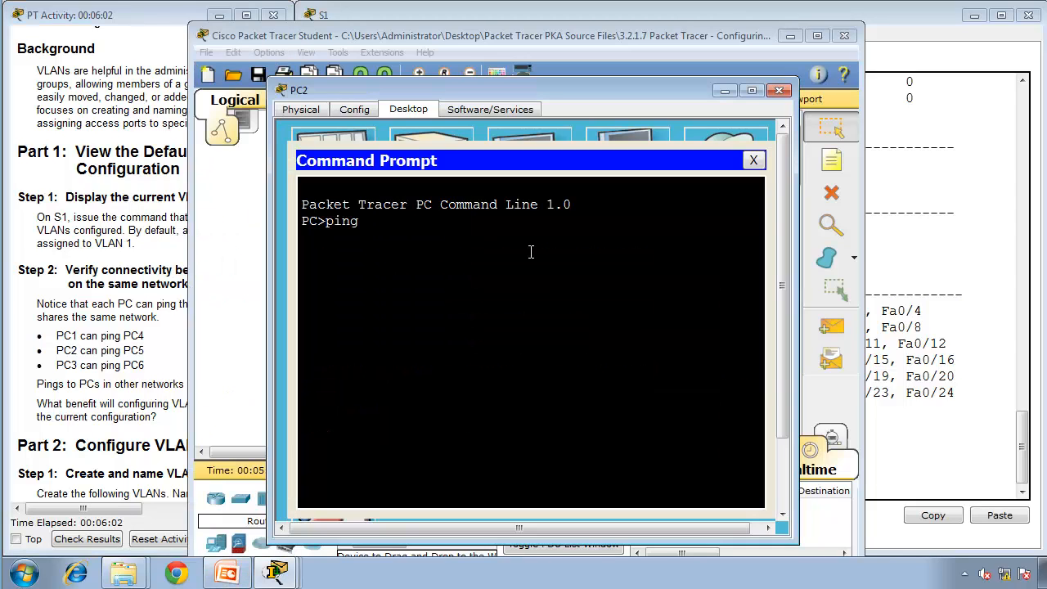
pyautogui.click(91, 285)
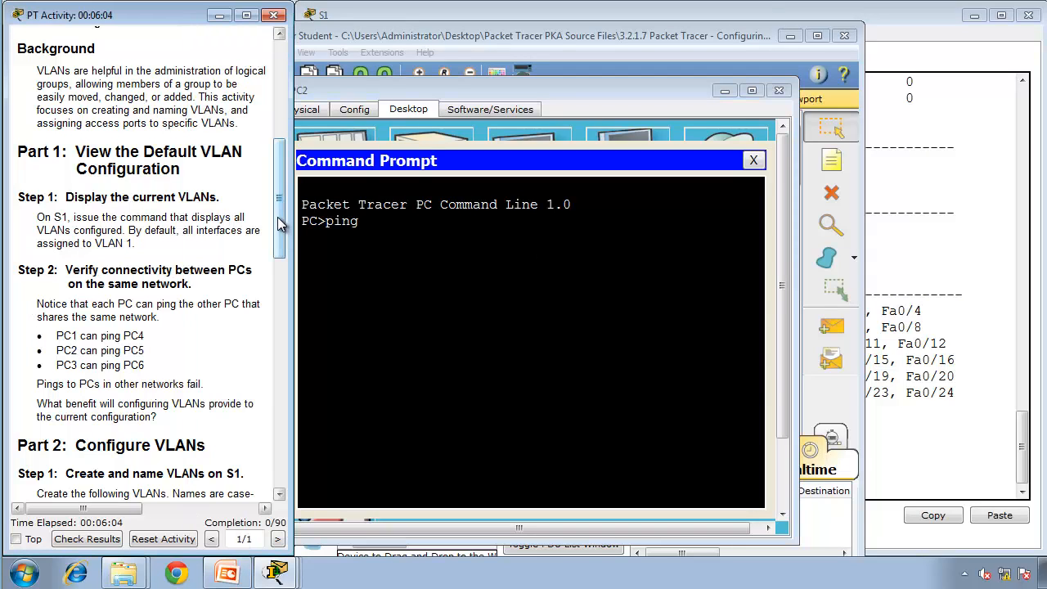
pyautogui.scroll(3, 283, 169)
pyautogui.scroll(2, 282, 167)
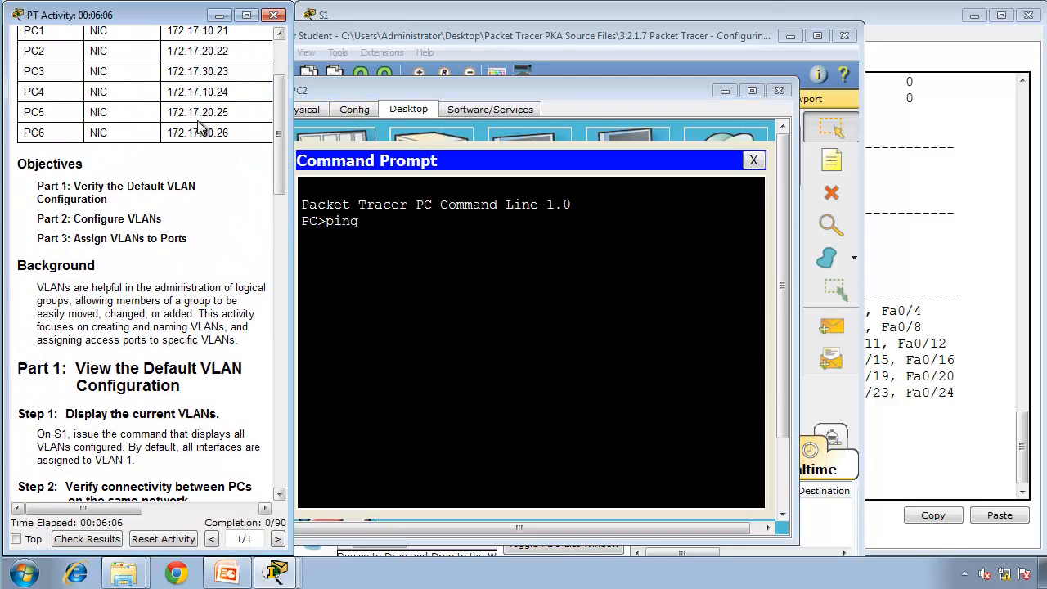
pyautogui.click(521, 324)
pyautogui.write('172.')
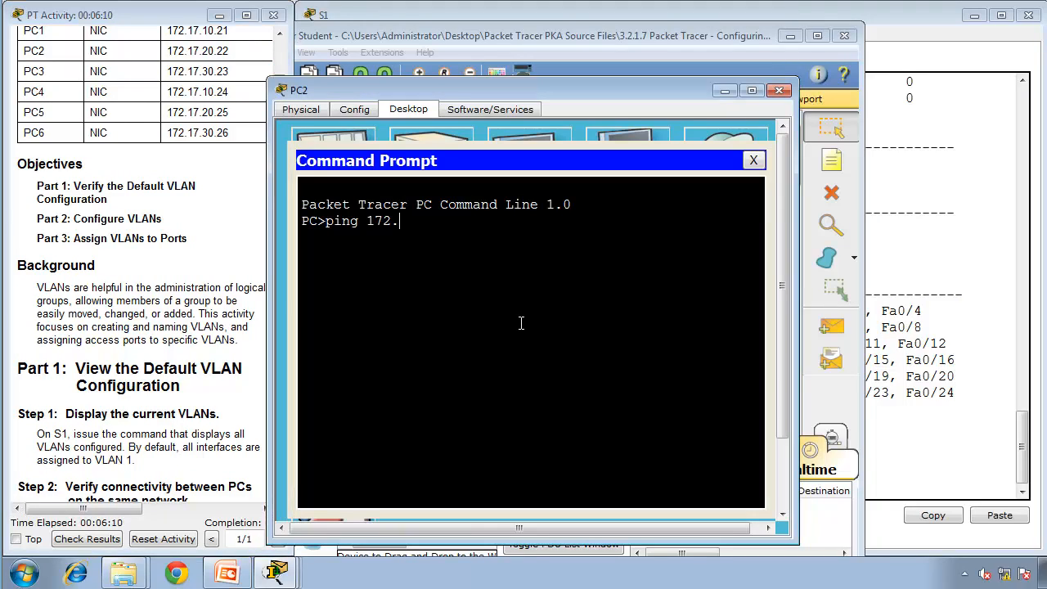
pyautogui.write('17.20.25')
pyautogui.press('Return')
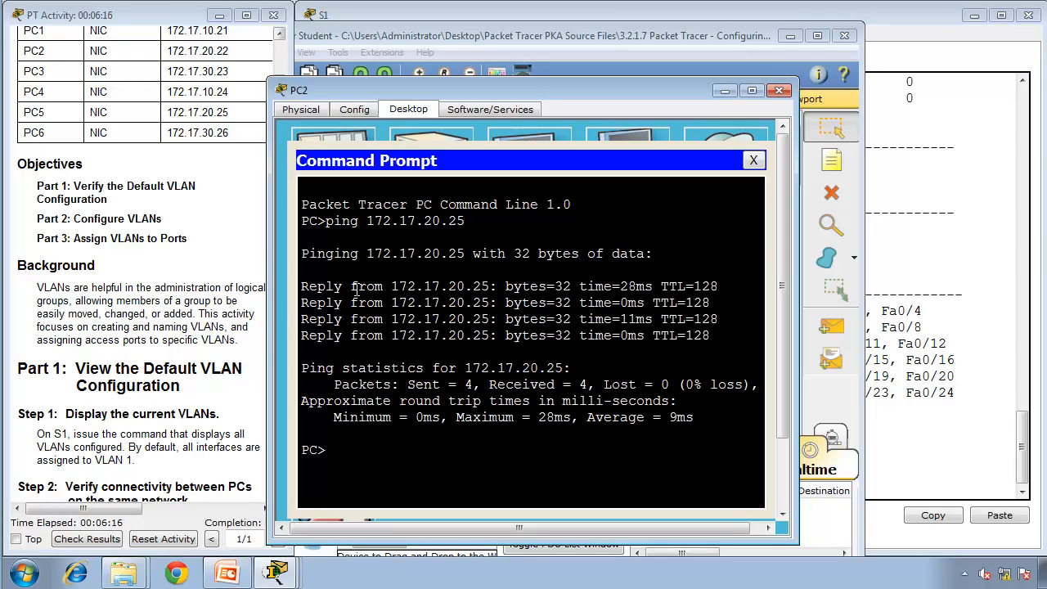
# Check the next PC pair in the instructions and open PC3's Command Prompt from the topology.
pyautogui.click(204, 297)
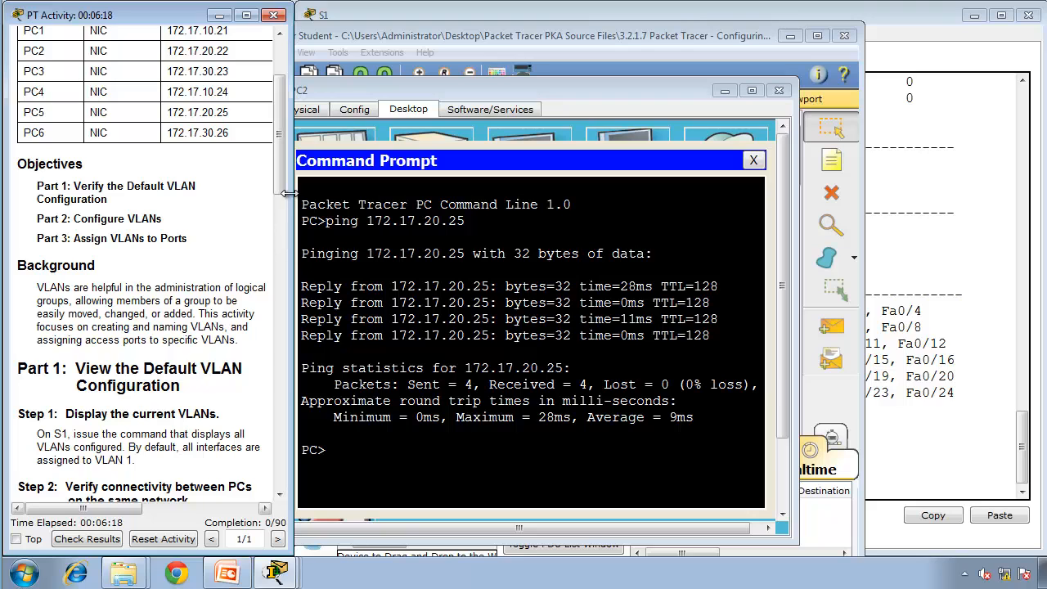
pyautogui.scroll(-5, 174, 280)
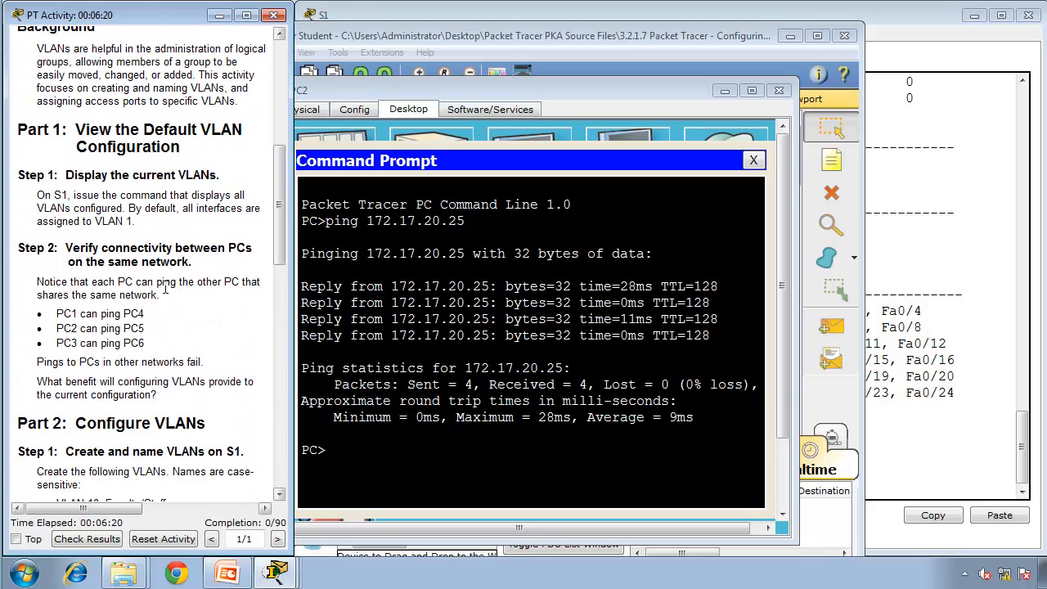
pyautogui.click(278, 573)
pyautogui.click(278, 454)
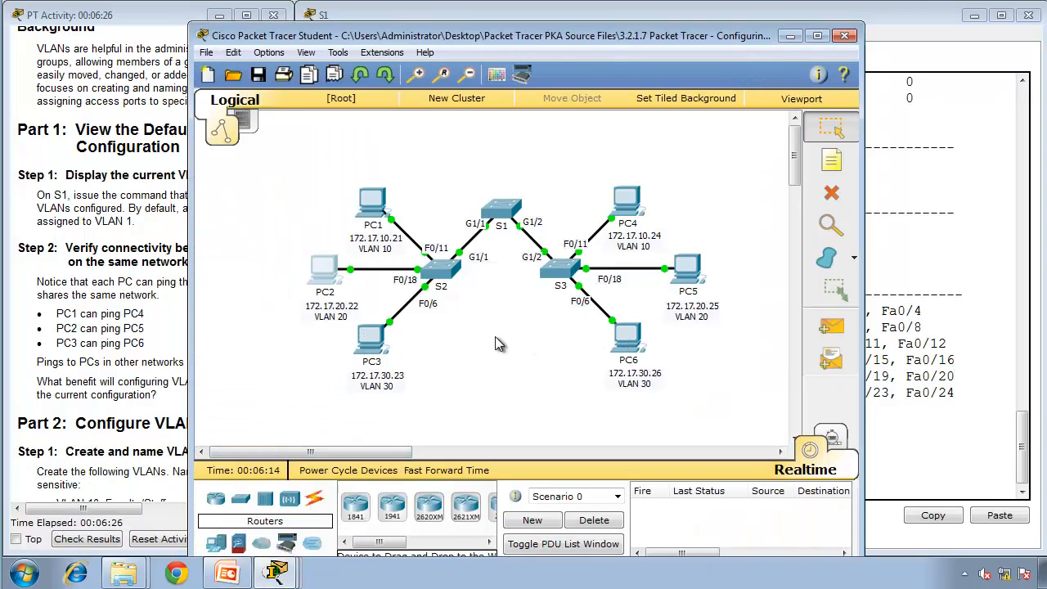
pyautogui.click(372, 342)
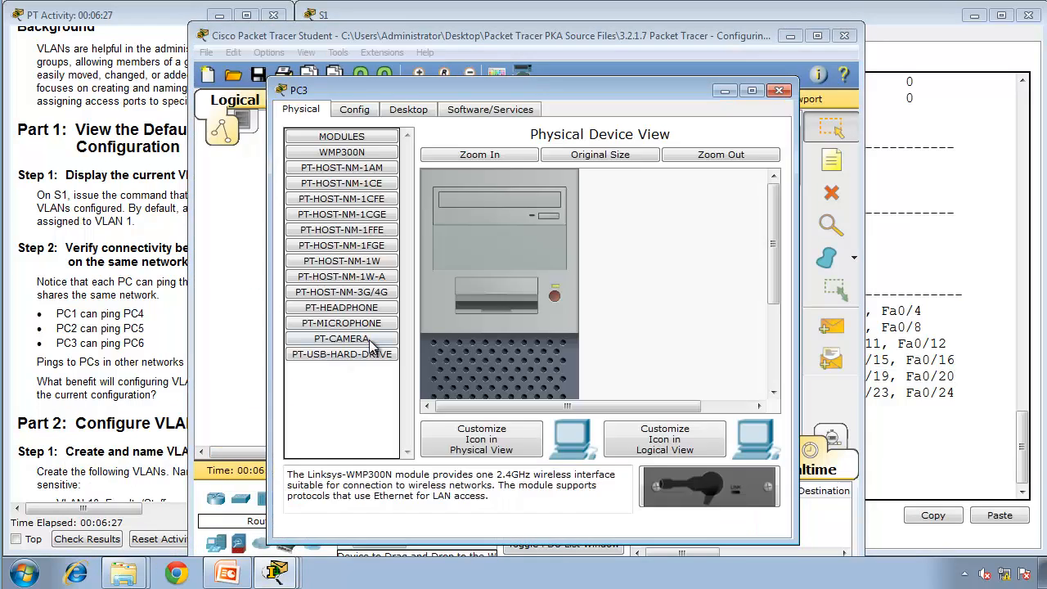
pyautogui.click(414, 109)
pyautogui.click(614, 182)
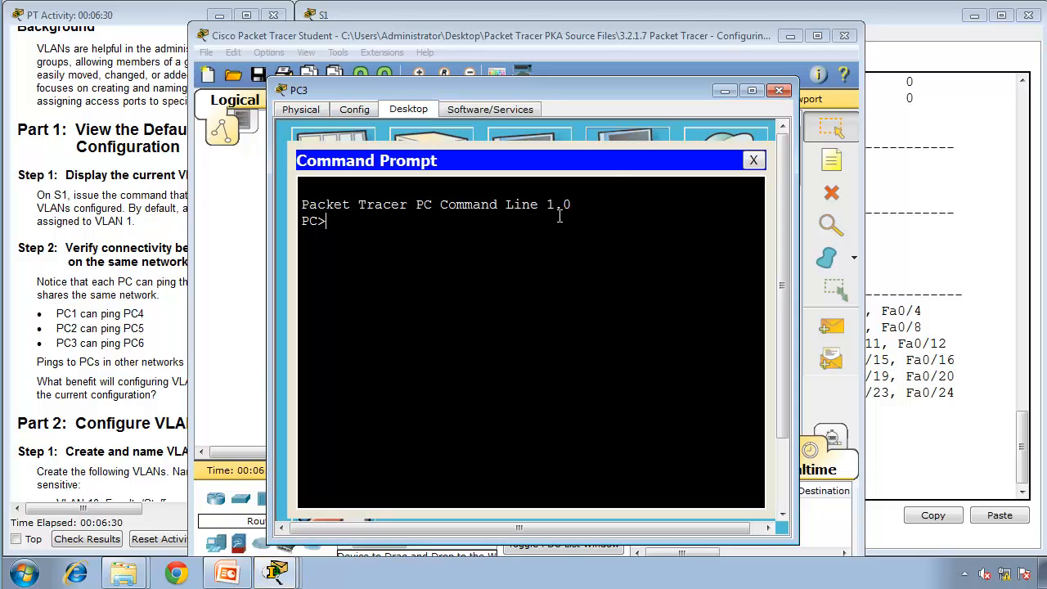
# Look up PC6's address in the addressing table and ping 172.17.30.26 from PC3.
pyautogui.write('ping')
pyautogui.click(242, 191)
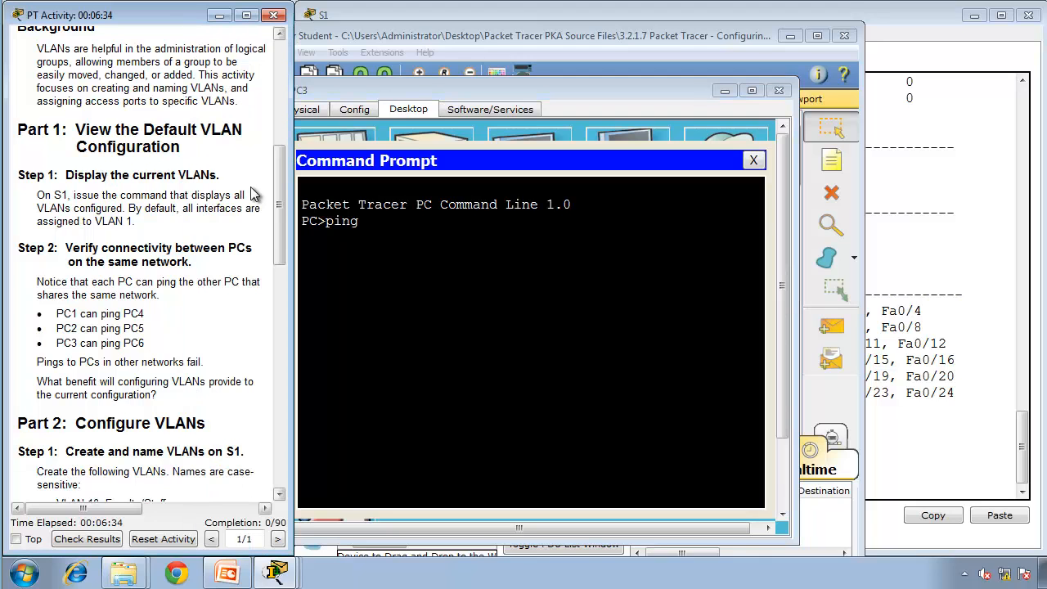
pyautogui.moveTo(282, 203); pyautogui.dragTo(275, 120)
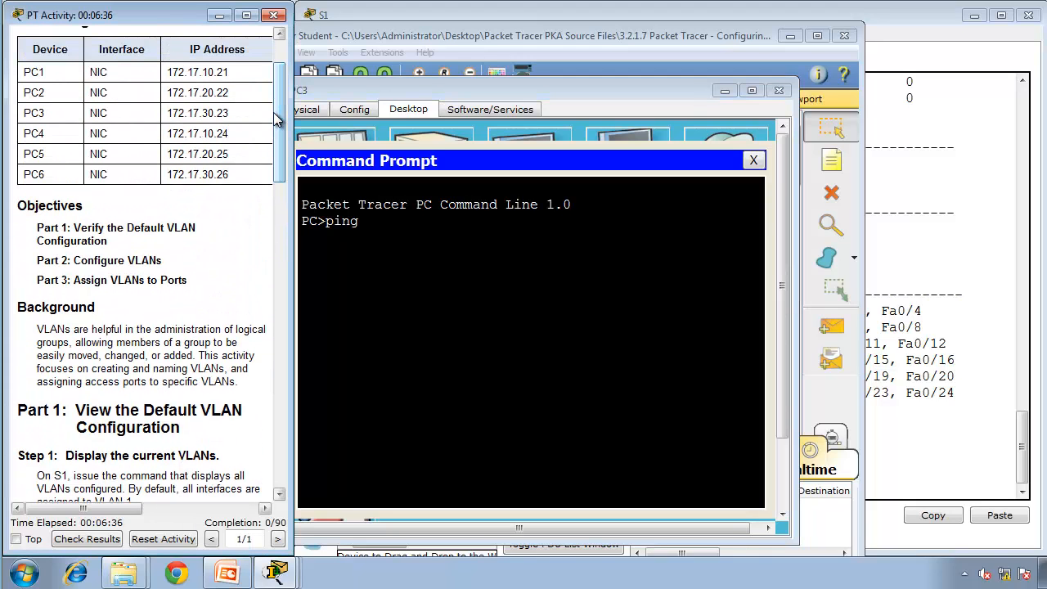
pyautogui.click(417, 248)
pyautogui.write('172.17.30.26')
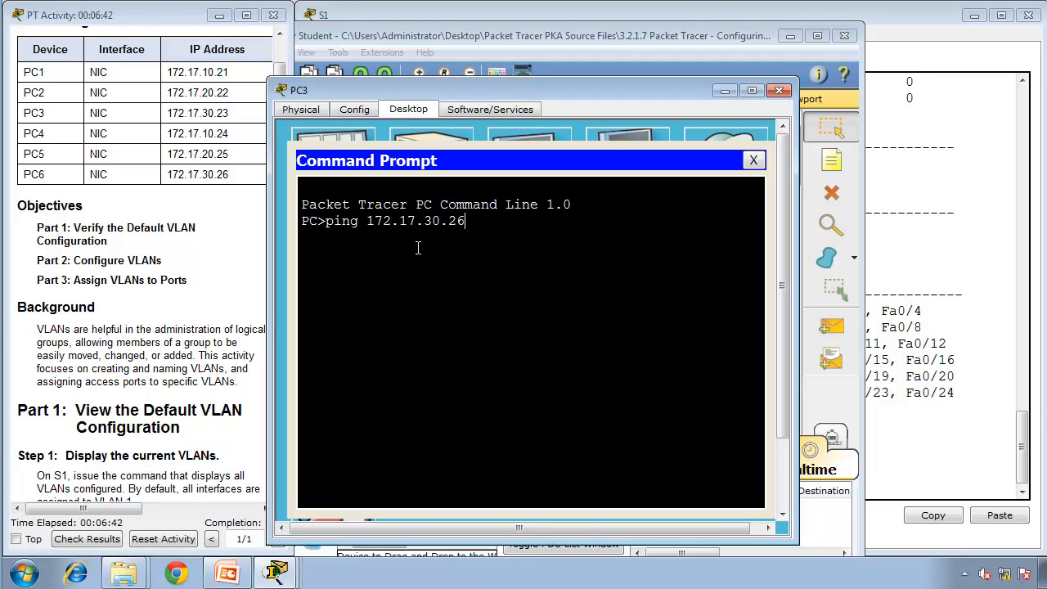
pyautogui.press('Return')
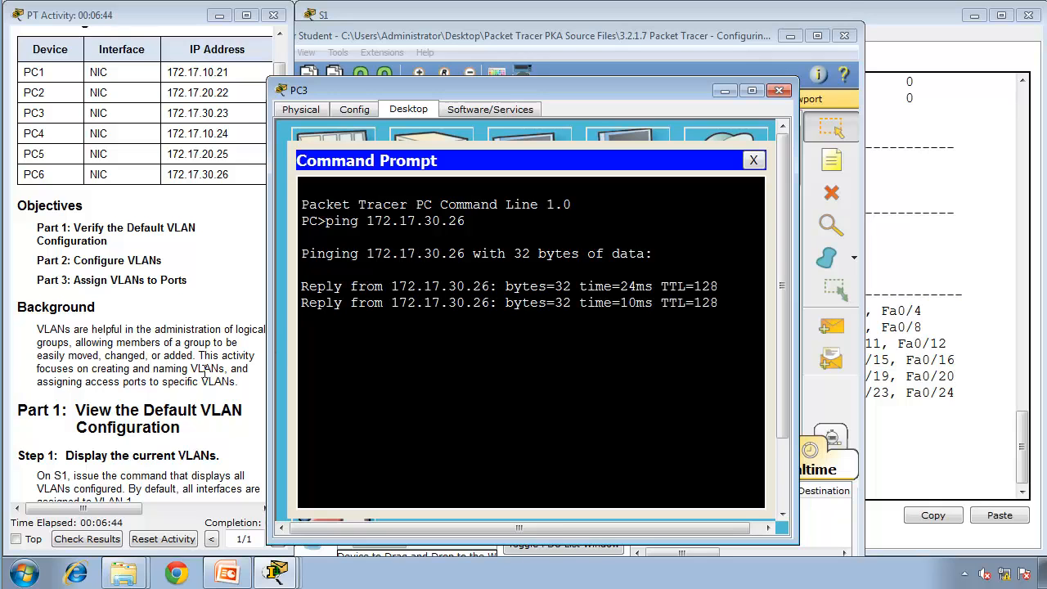
# Review the instructions on pinging other networks, then reopen PC1's Command Prompt and move its window clear of PC4, PC5 and PC6.
pyautogui.click(280, 159)
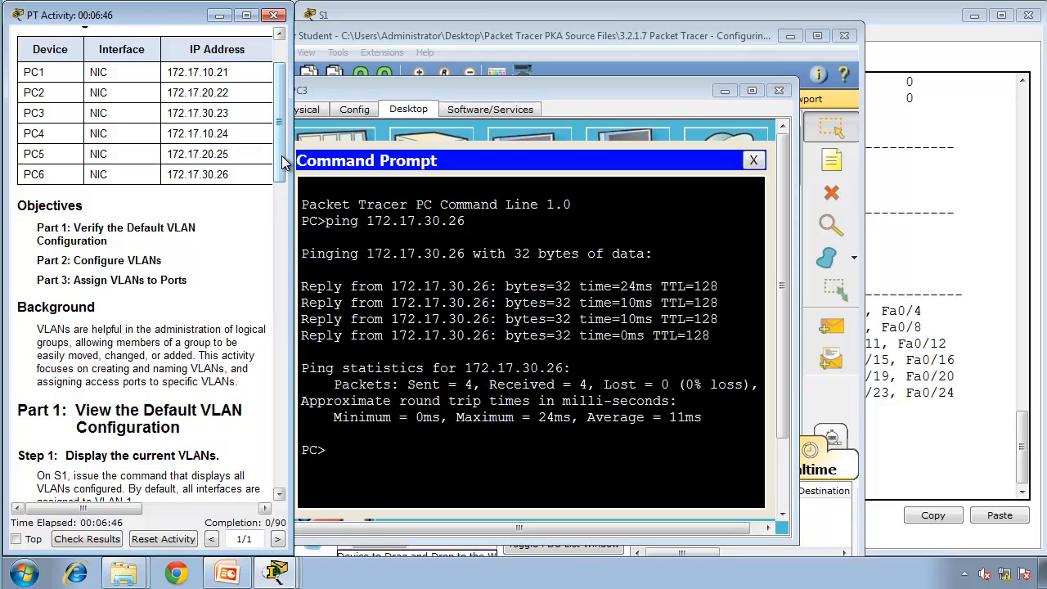
pyautogui.moveTo(281, 159); pyautogui.dragTo(274, 232)
pyautogui.scroll(-5, 274, 246)
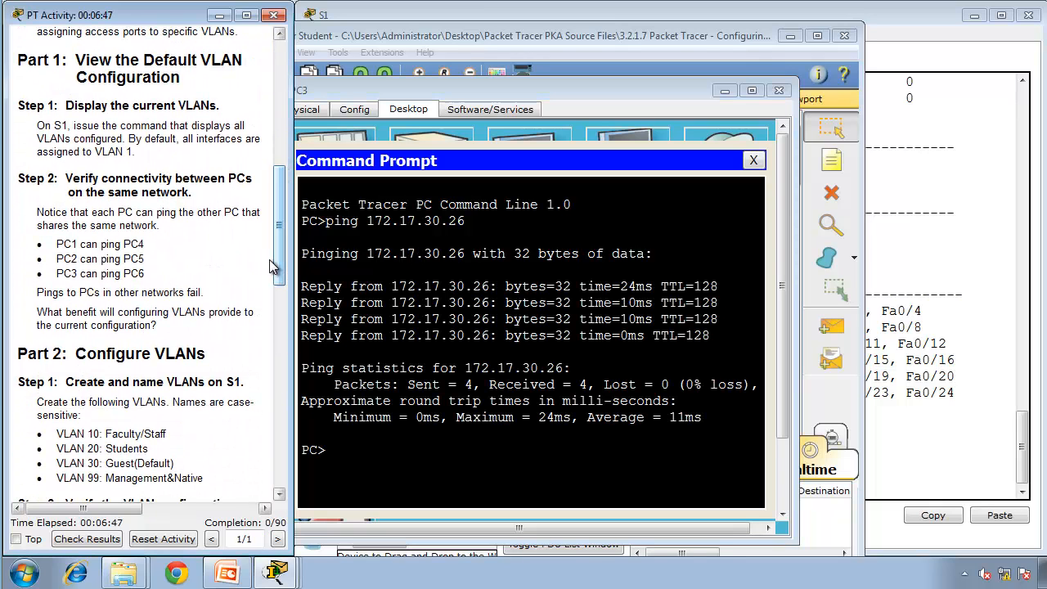
pyautogui.click(276, 573)
pyautogui.click(287, 432)
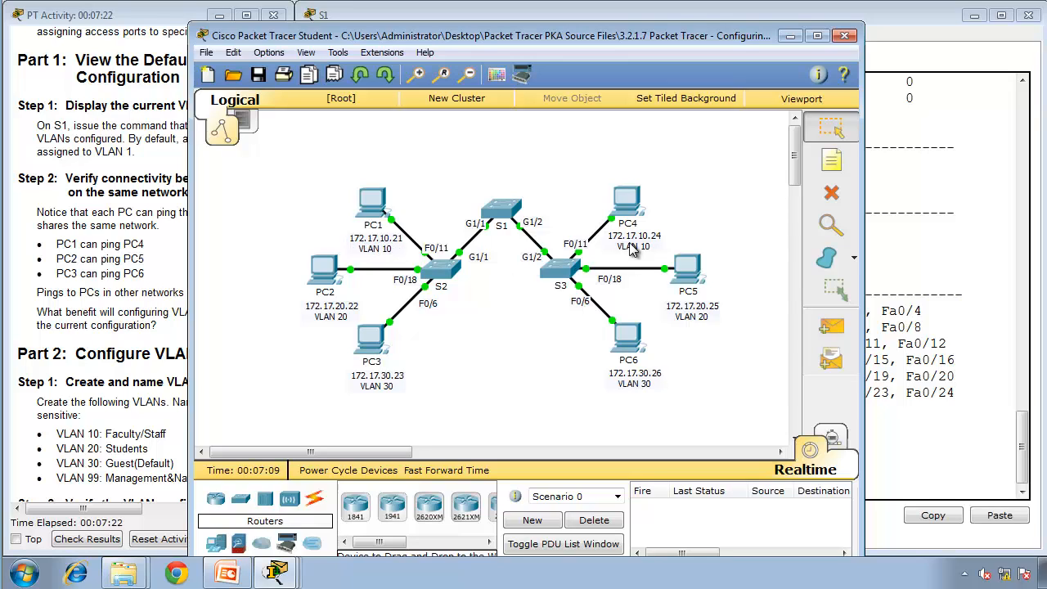
pyautogui.doubleClick(370, 239)
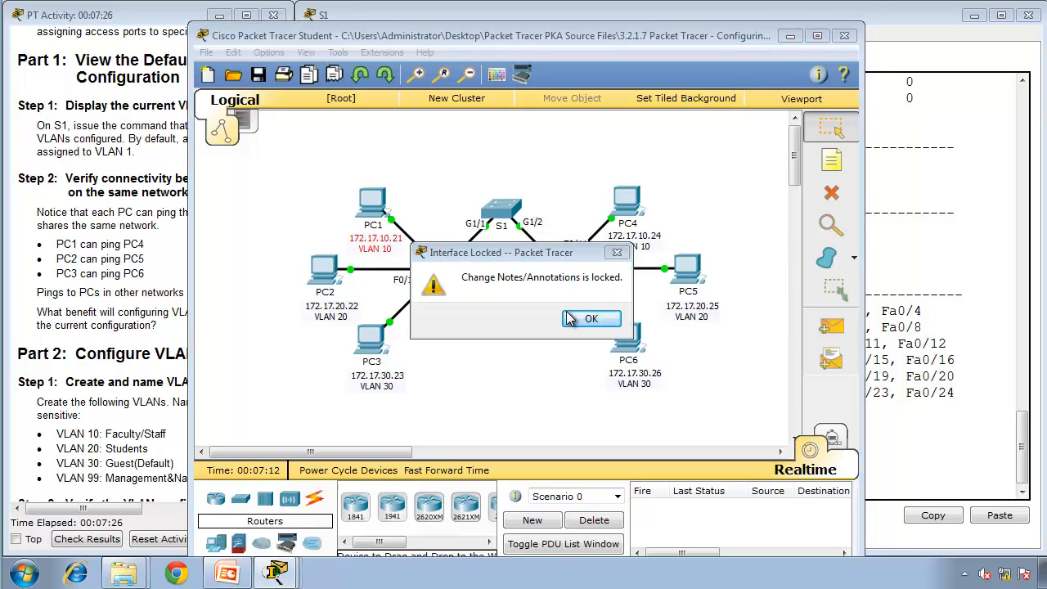
pyautogui.click(570, 319)
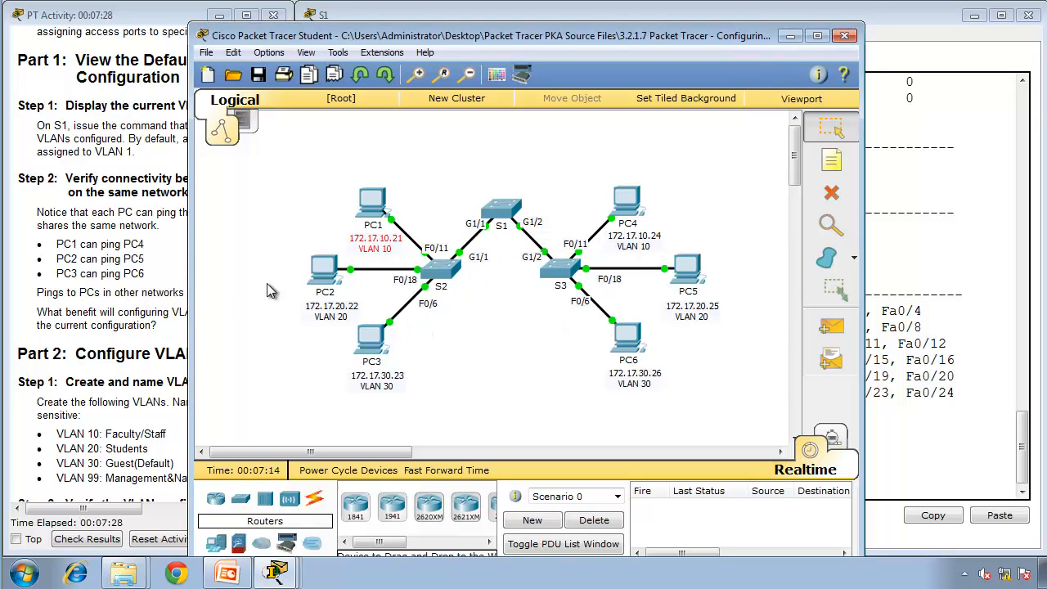
pyautogui.click(376, 217)
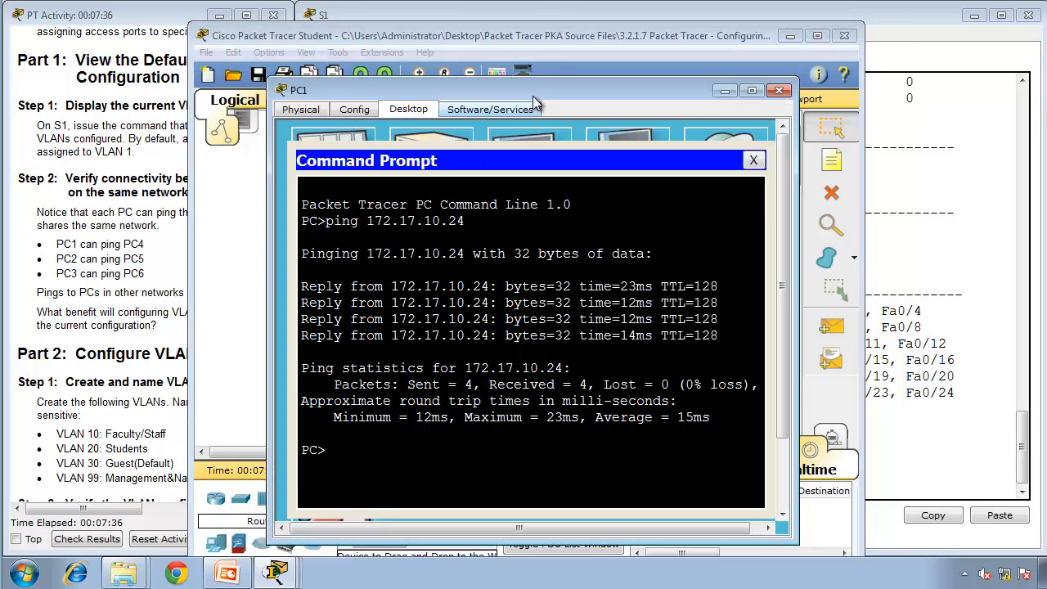
pyautogui.moveTo(504, 89); pyautogui.dragTo(268, 46)
# Ping PC5 at 172.17.20.25 from PC1 to test connectivity to a different network.
pyautogui.click(254, 344)
pyautogui.write('ping 172')
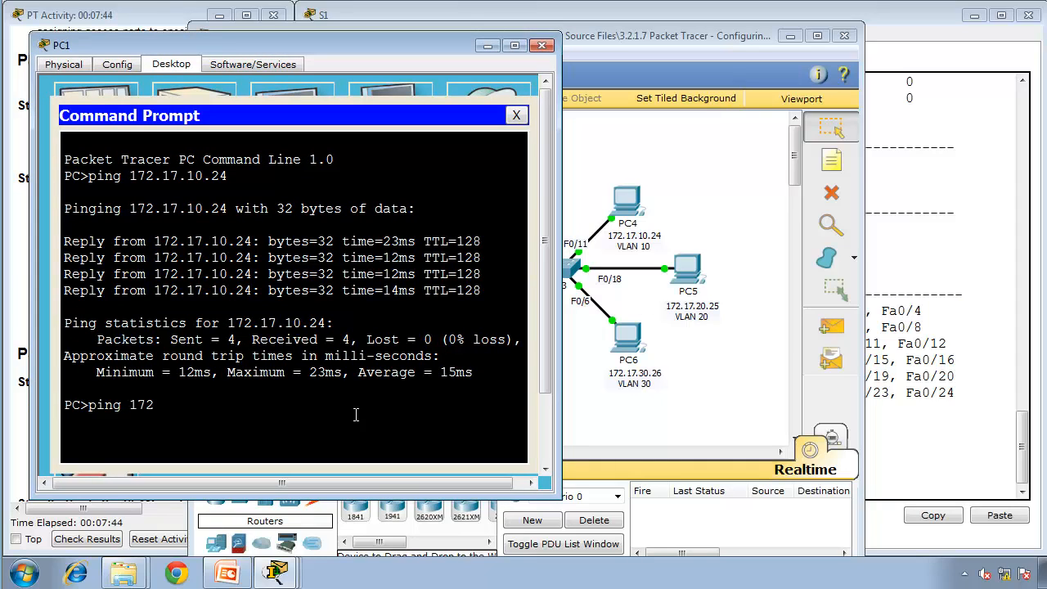
pyautogui.write('.17.20.25')
pyautogui.press('Return')
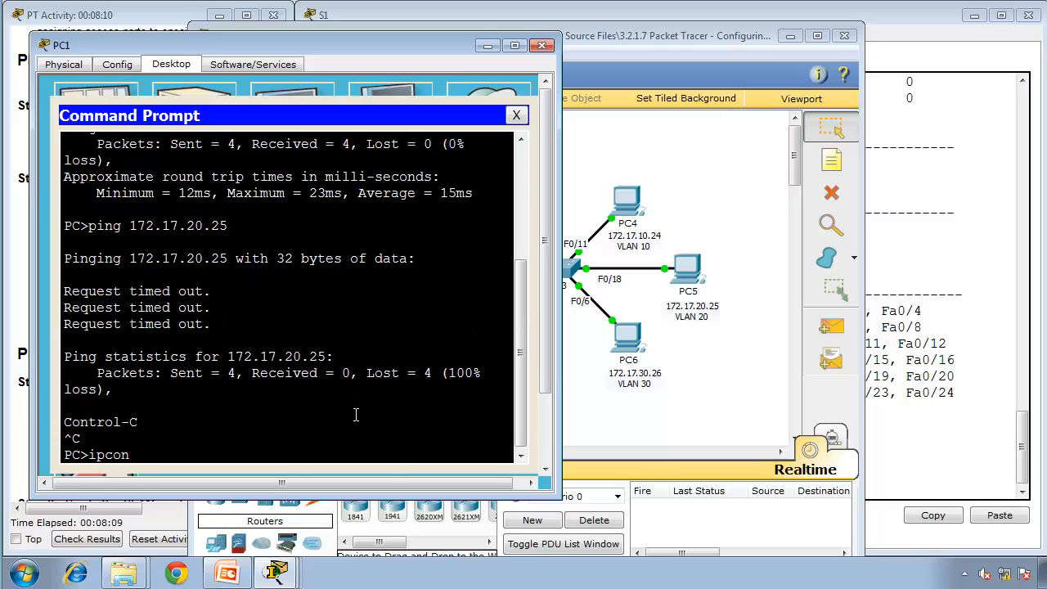
# Run ipconfig on PC1 and highlight the network portions of its subnet mask and IP address.
pyautogui.write('fig')
pyautogui.press('Return')
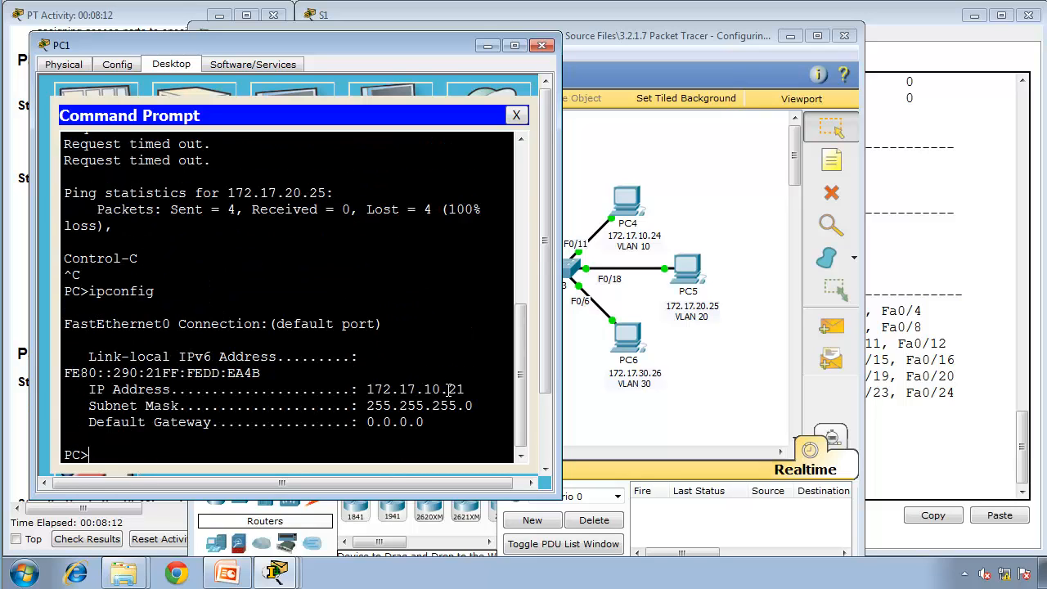
pyautogui.moveTo(457, 409); pyautogui.dragTo(366, 409)
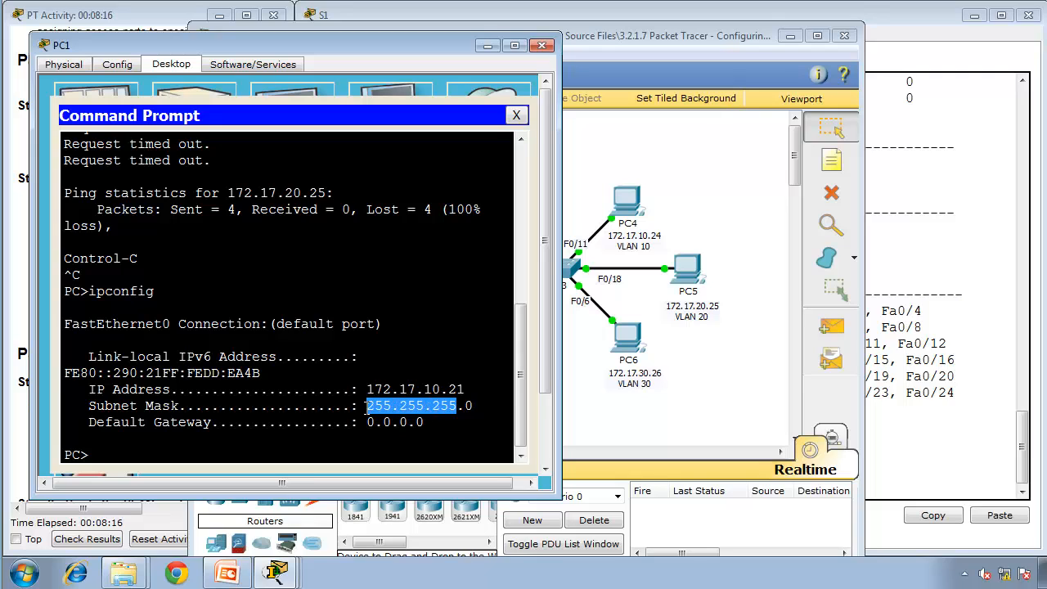
pyautogui.moveTo(367, 391); pyautogui.dragTo(442, 390)
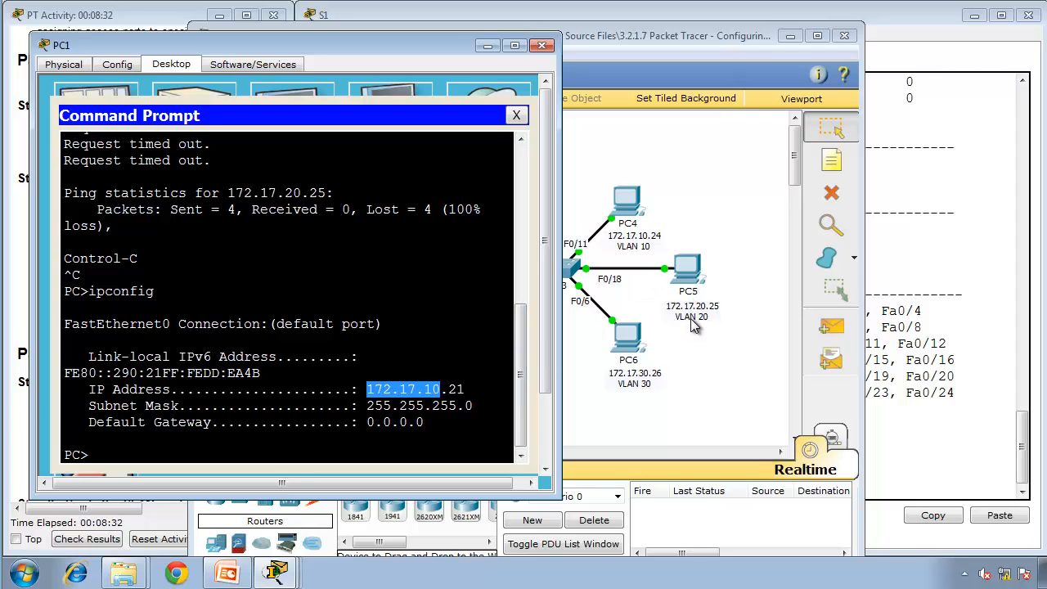
# Ping PC6 at 172.17.30.26 from PC1 to test connectivity to another network.
pyautogui.click(451, 411)
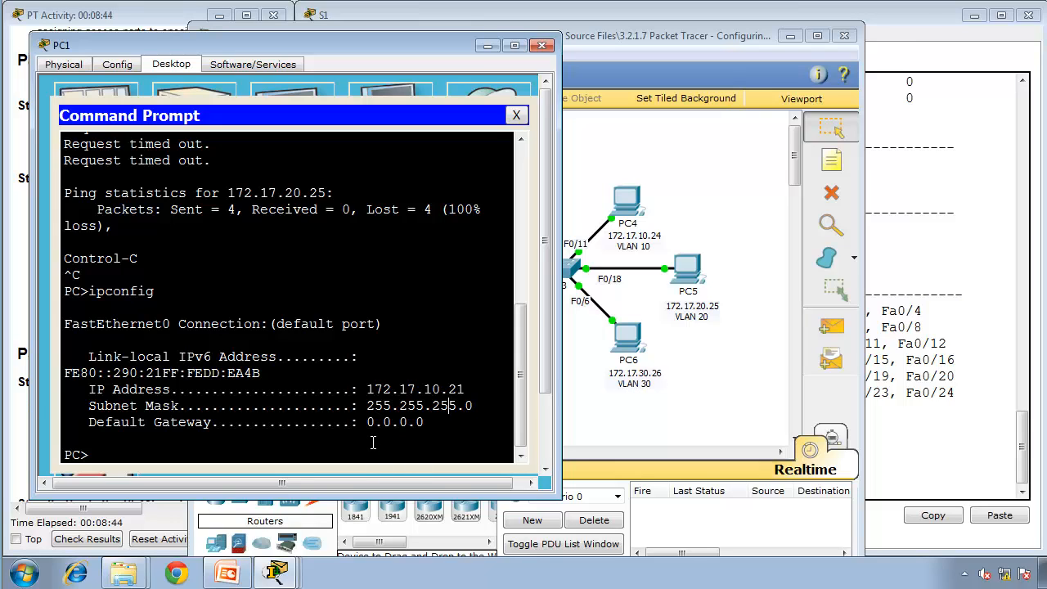
pyautogui.write('ping 172.17.30.26')
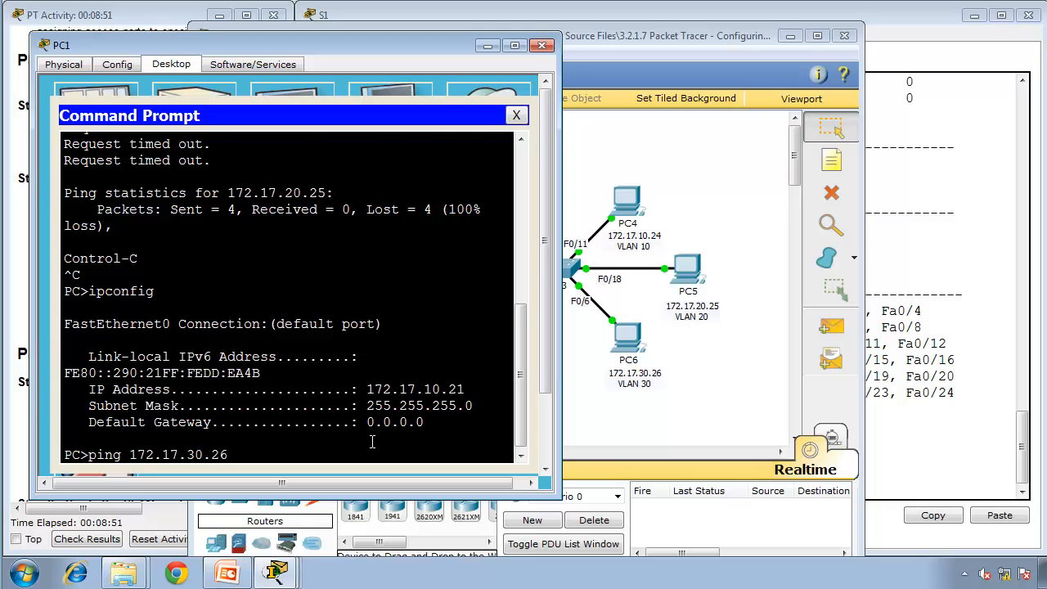
pyautogui.press('Return')
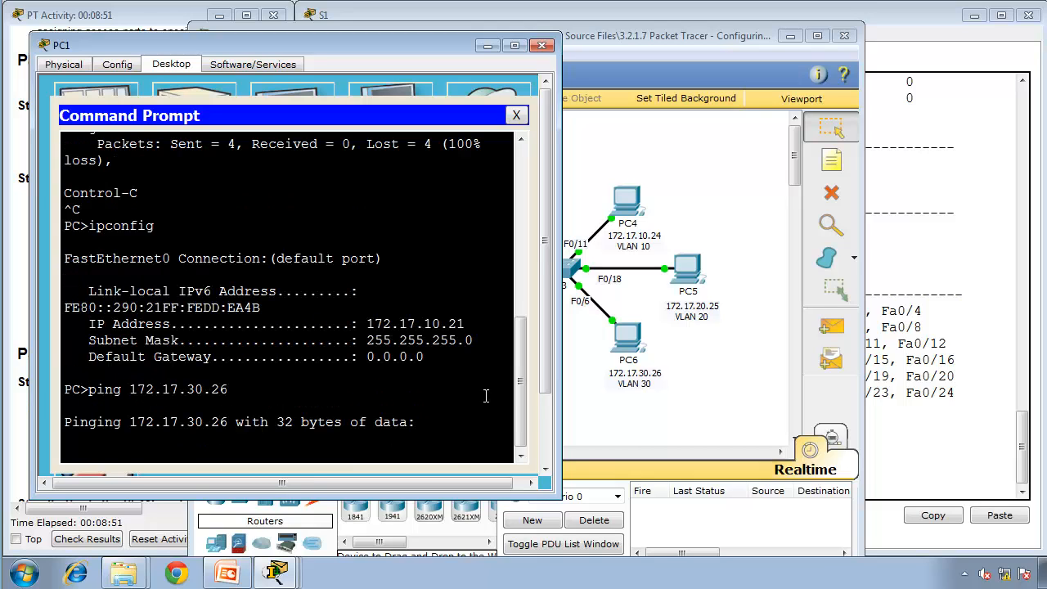
pyautogui.click(652, 400)
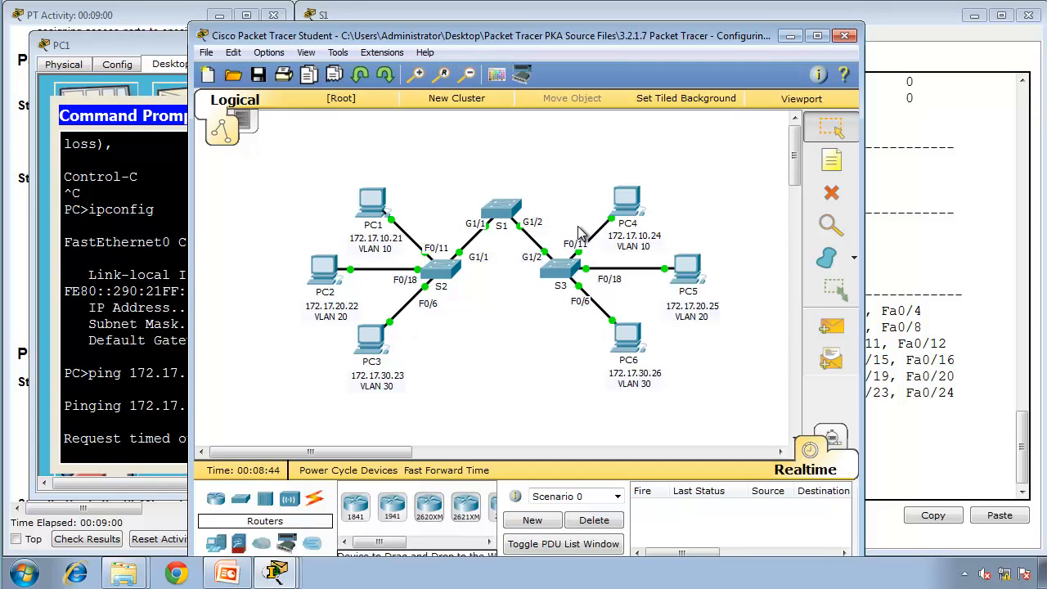
pyautogui.click(180, 268)
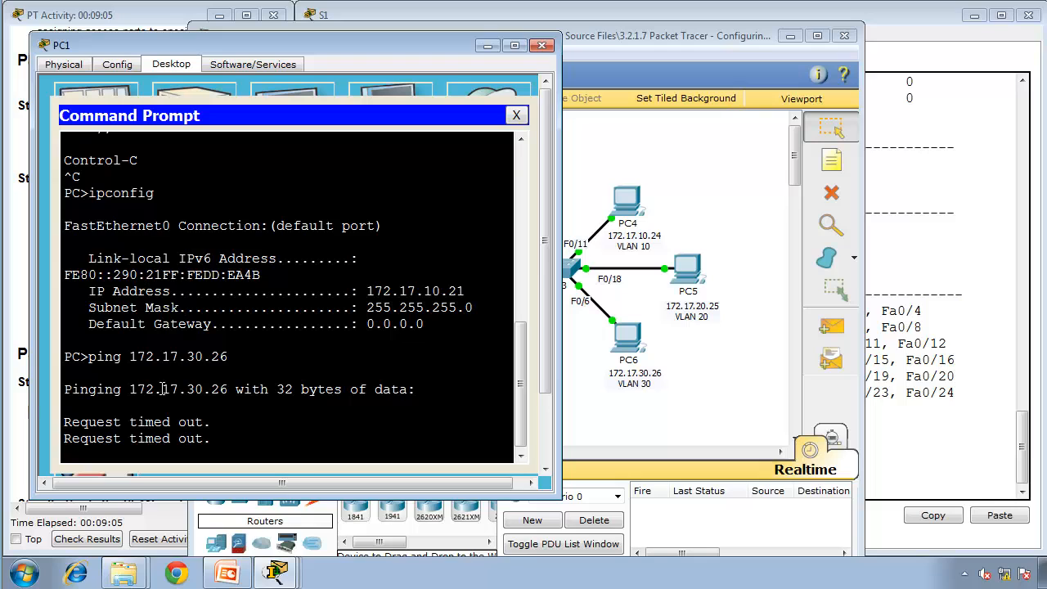
# Review the Part 2 VLAN instructions and enter global configuration mode on switch S1.
pyautogui.click(25, 322)
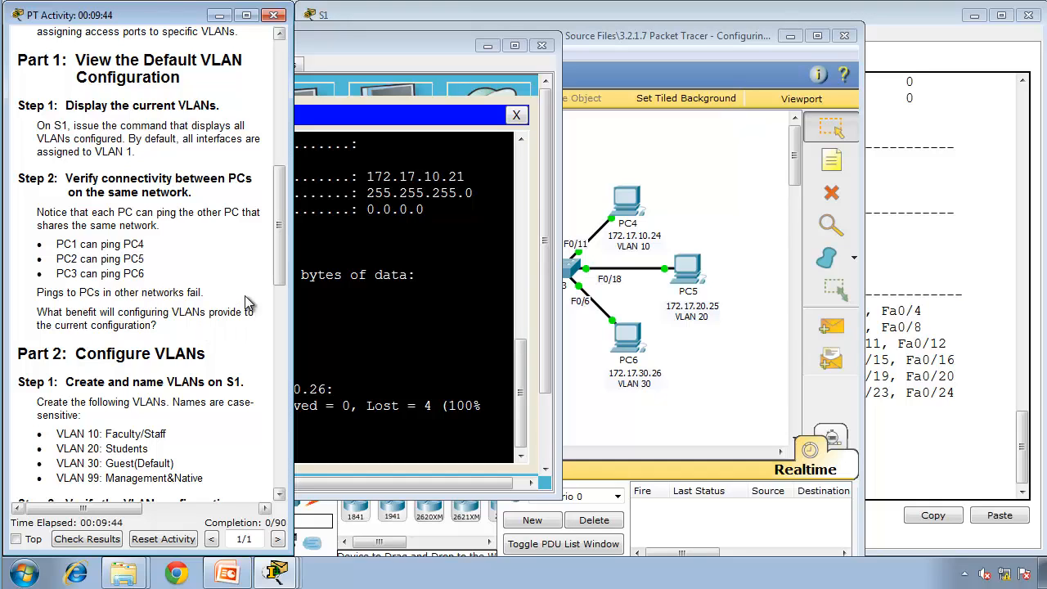
pyautogui.moveTo(279, 274); pyautogui.dragTo(255, 369)
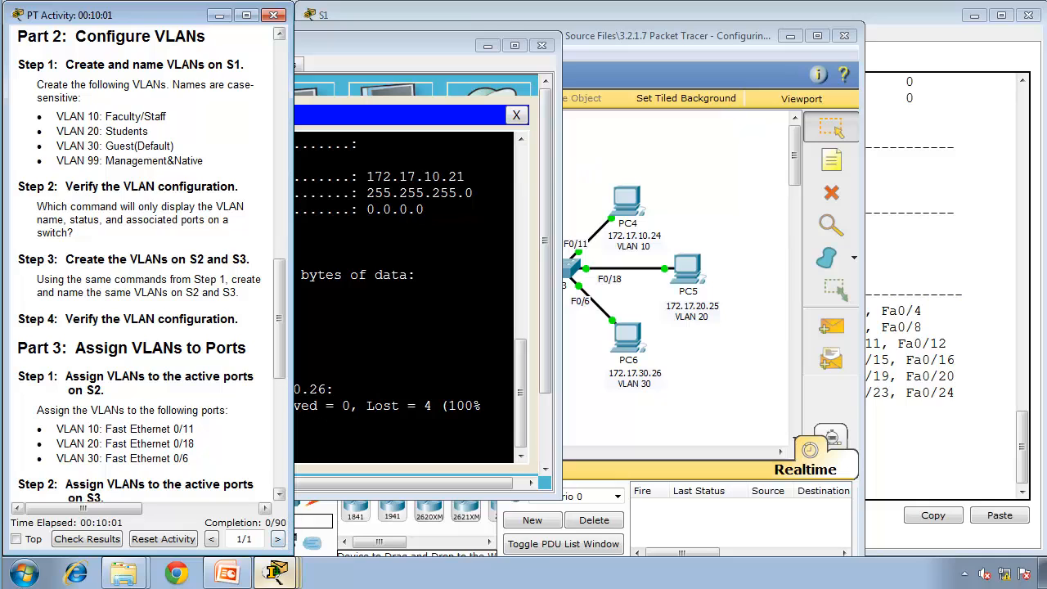
pyautogui.moveTo(282, 576)
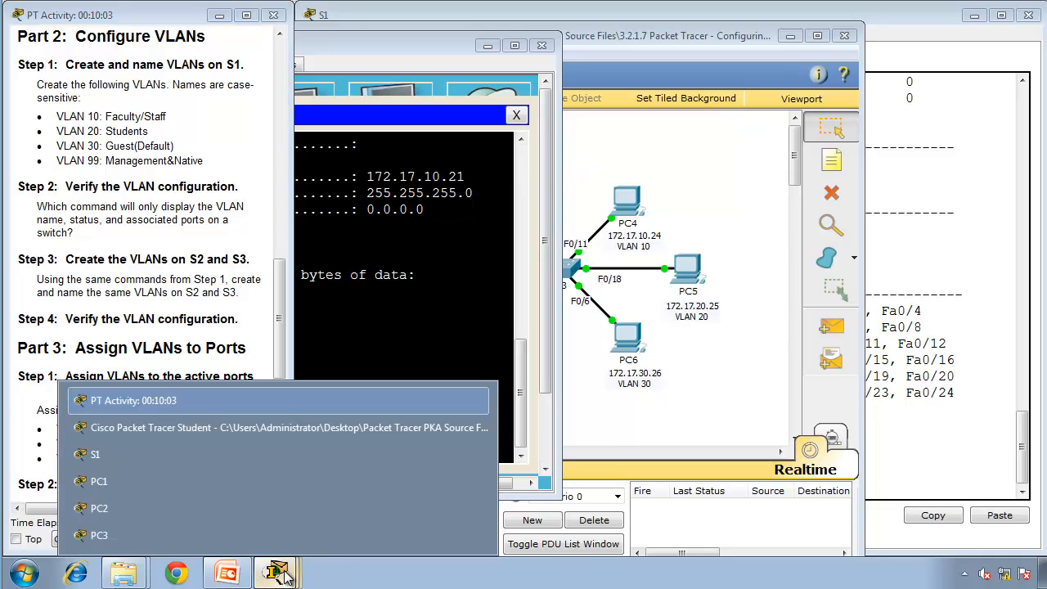
pyautogui.click(275, 458)
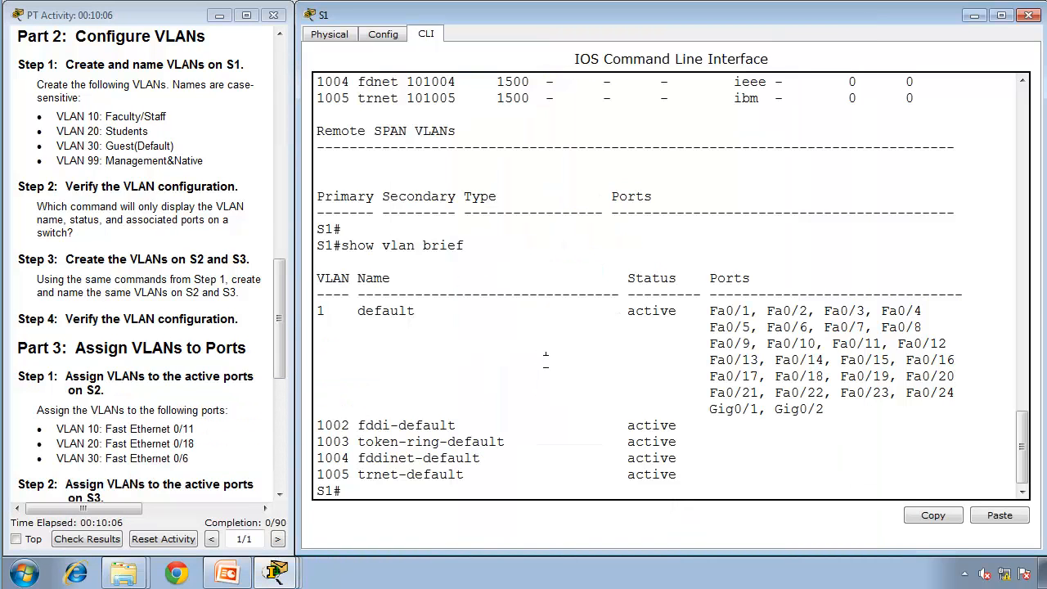
pyautogui.write('configure terminal')
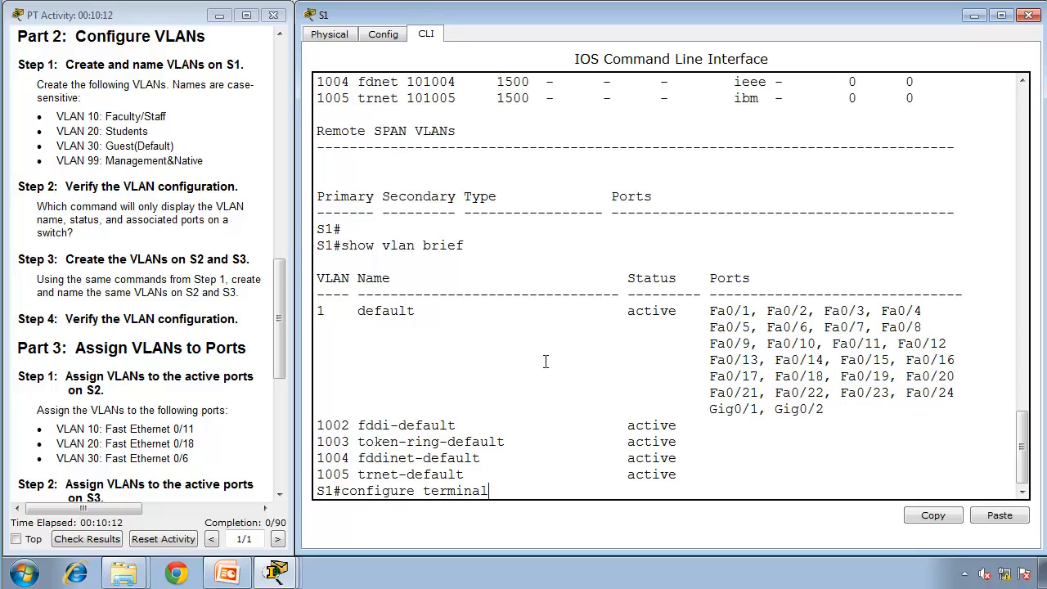
pyautogui.press('Return')
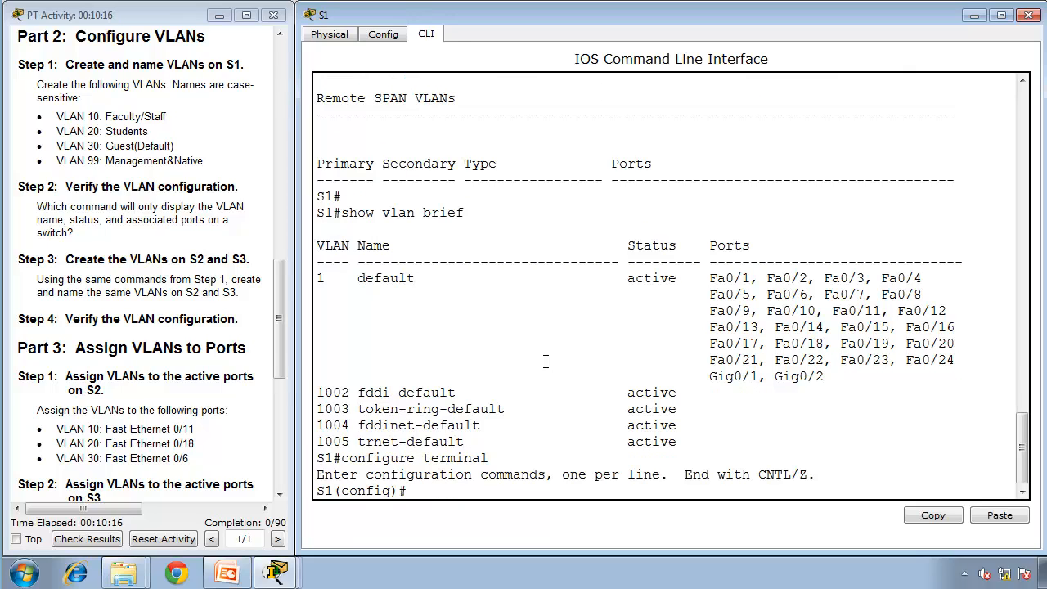
# Create VLAN 10 on S1, name it Faculty/Staff and exit VLAN configuration mode.
pyautogui.write('vlan 10')
pyautogui.press('Return')
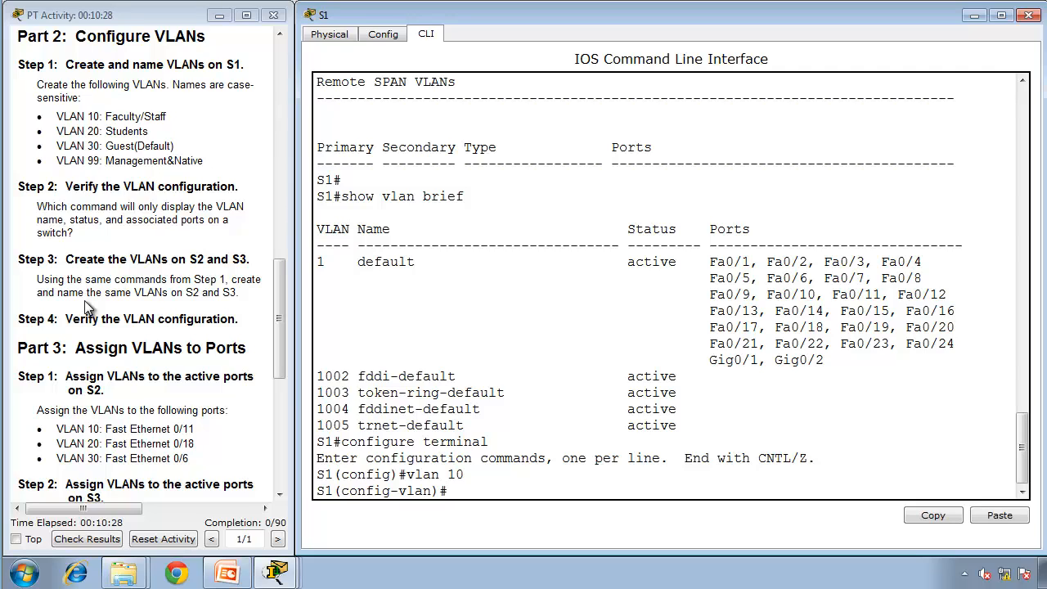
pyautogui.write('name Facul')
pyautogui.write('ty/Staff')
pyautogui.press('Return')
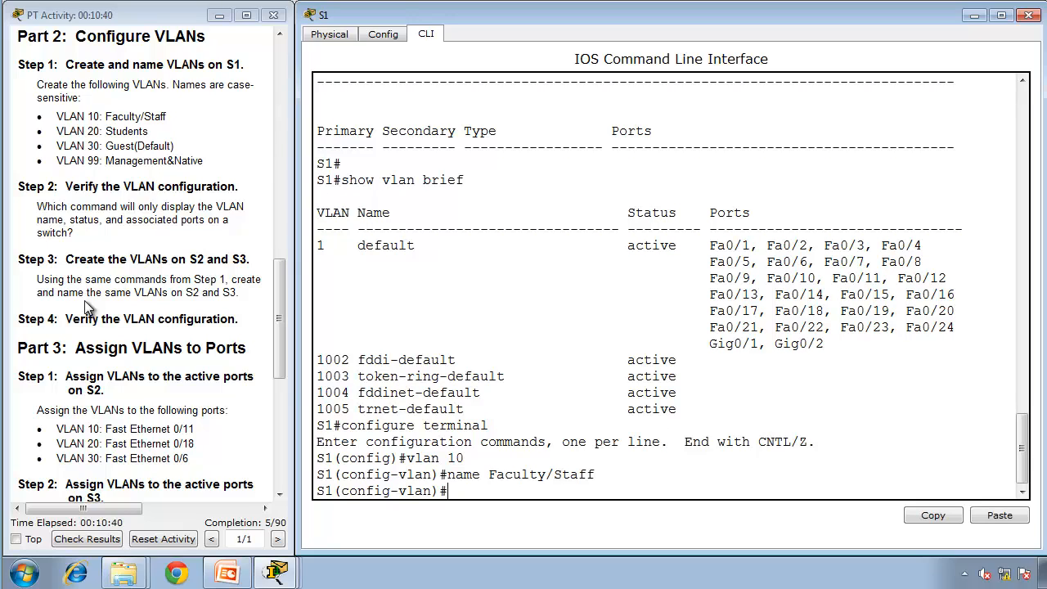
pyautogui.write('exit')
pyautogui.press('Return')
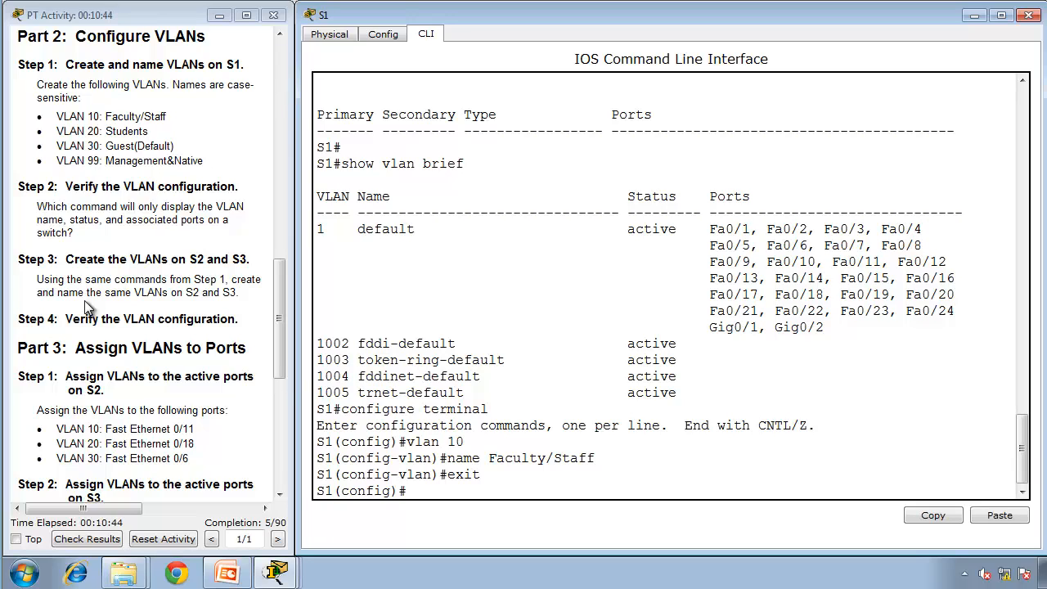
# Create VLAN 20 on S1 with the name Students and return to global configuration mode.
pyautogui.write('vlan 20')
pyautogui.press('Return')
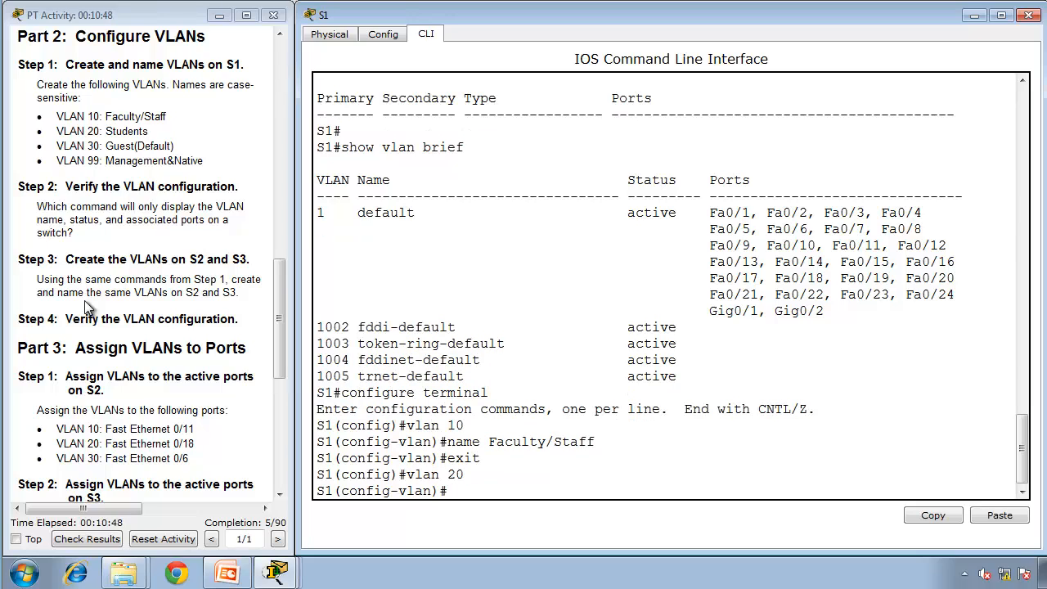
pyautogui.write('name Students')
pyautogui.press('Return')
pyautogui.write('exit')
pyautogui.press('Return')
# Create VLAN 30 on S1, name it Guest(Default) and exit VLAN configuration mode.
pyautogui.write('vl')
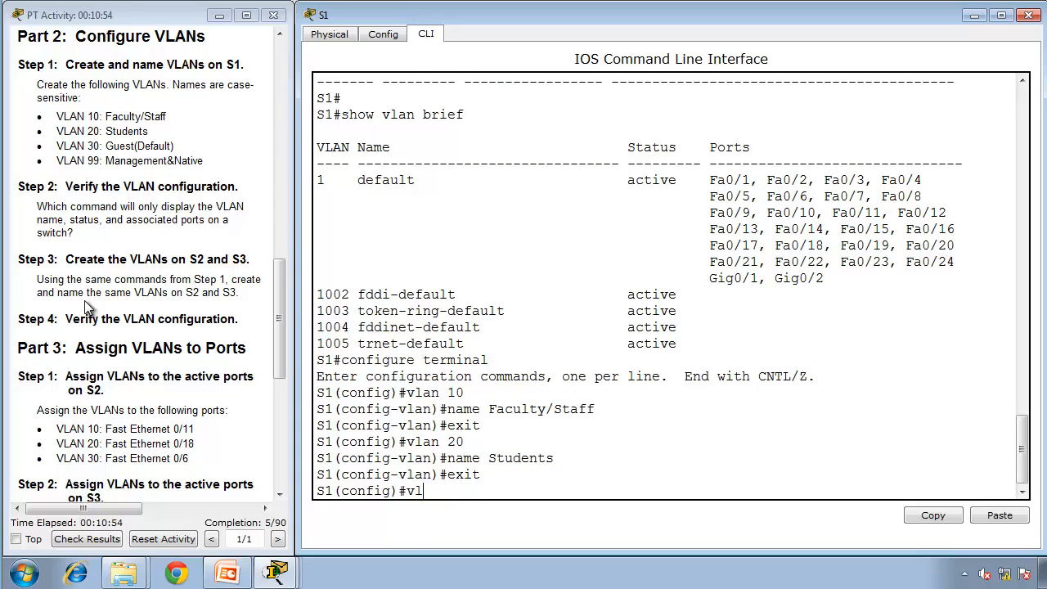
pyautogui.write('an 39')
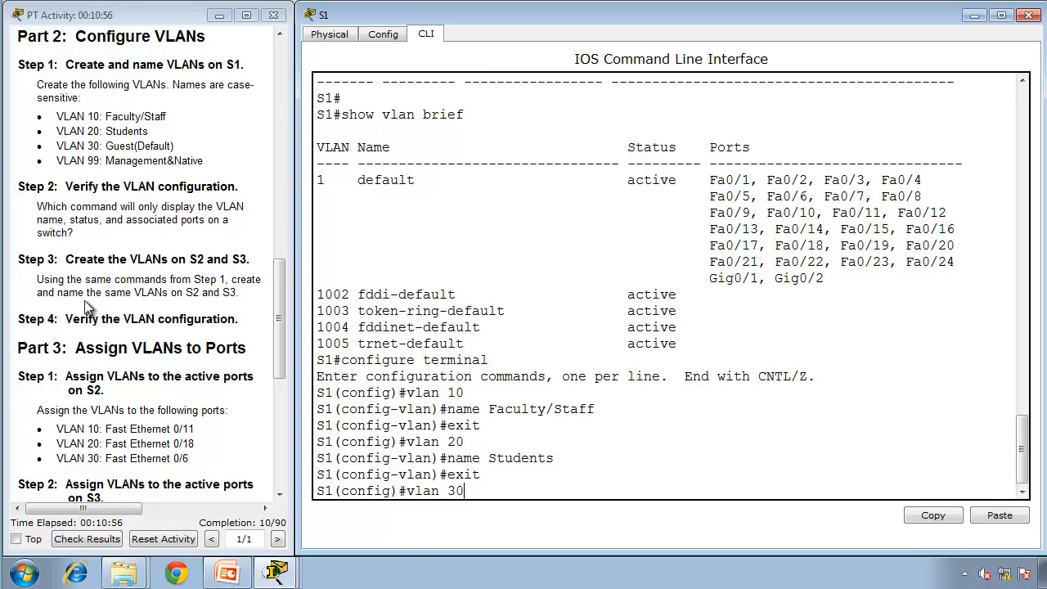
pyautogui.press('Return')
pyautogui.write('name Guest(Defa')
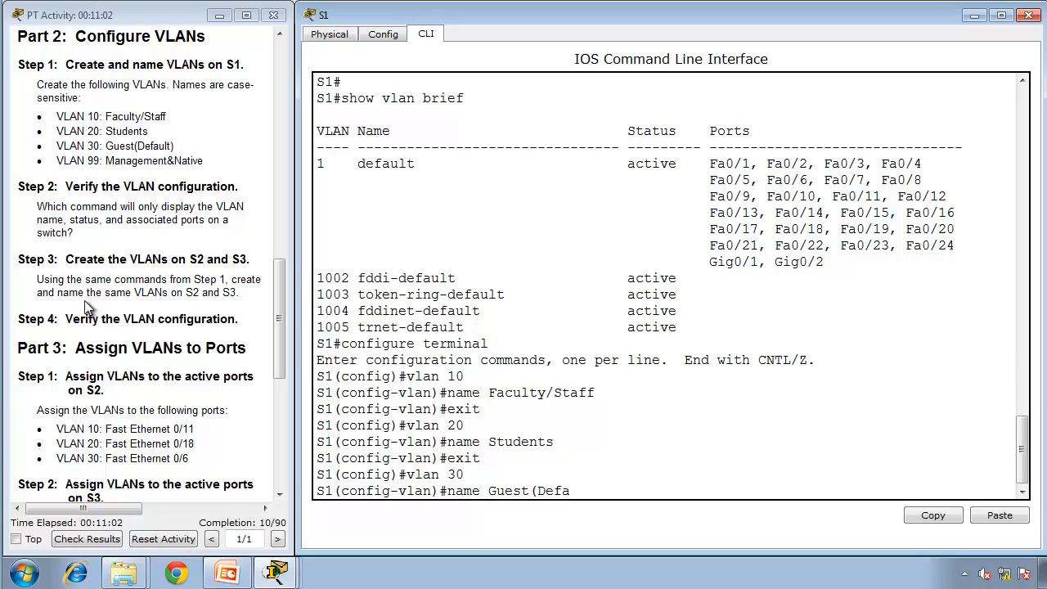
pyautogui.write('ult)')
pyautogui.press('Return')
pyautogui.write('exit')
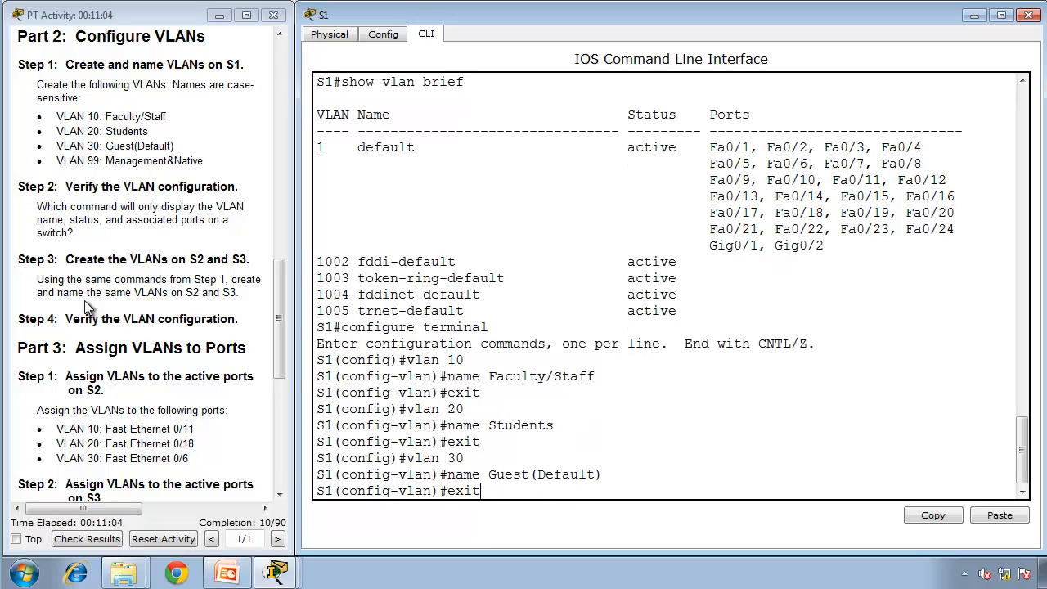
pyautogui.press('Return')
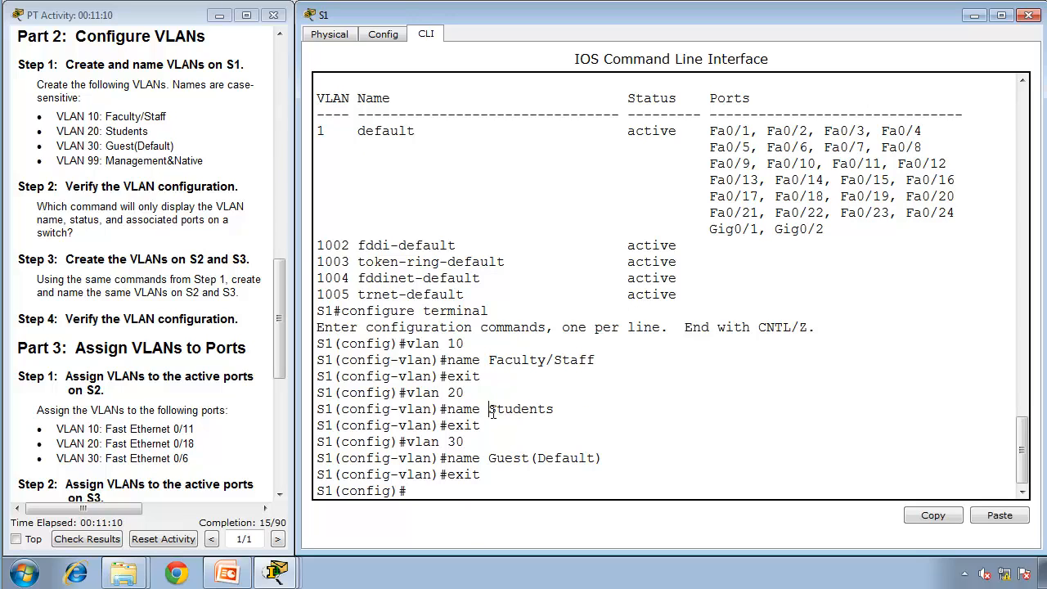
# Create VLAN 99 on S1 with the name Management&Native and return to global configuration mode.
pyautogui.moveTo(488, 409); pyautogui.dragTo(495, 414)
pyautogui.click(492, 482)
pyautogui.press('Return')
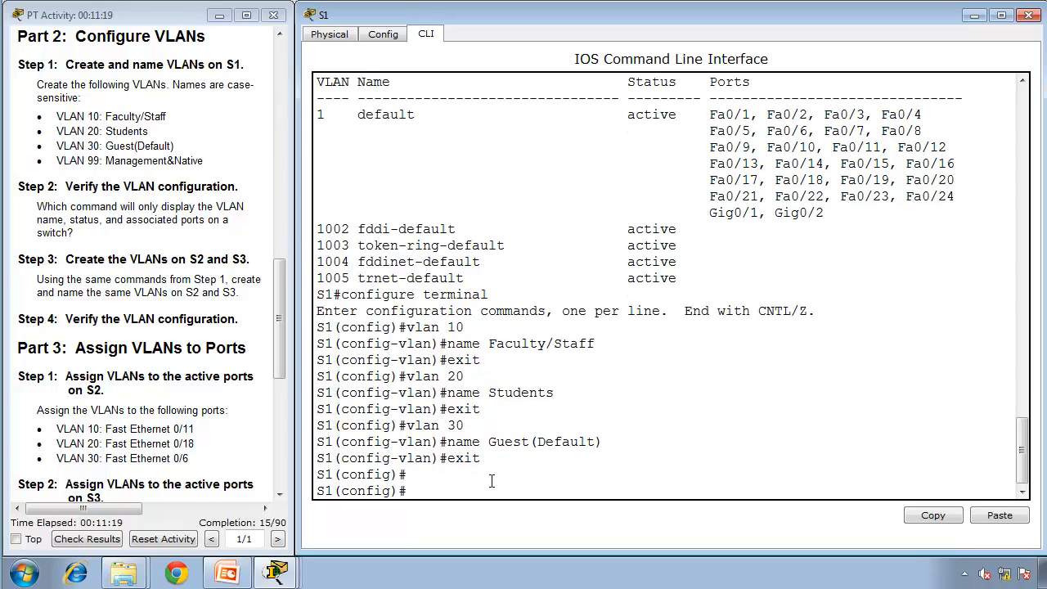
pyautogui.write('vlan 99')
pyautogui.press('Return')
pyautogui.write('name ')
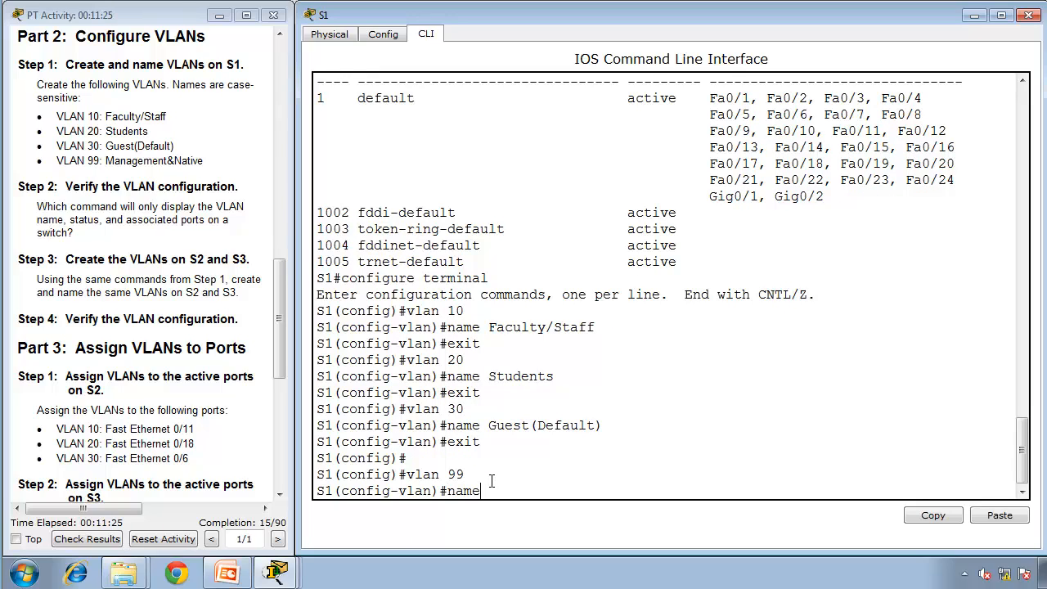
pyautogui.write('Management&Native')
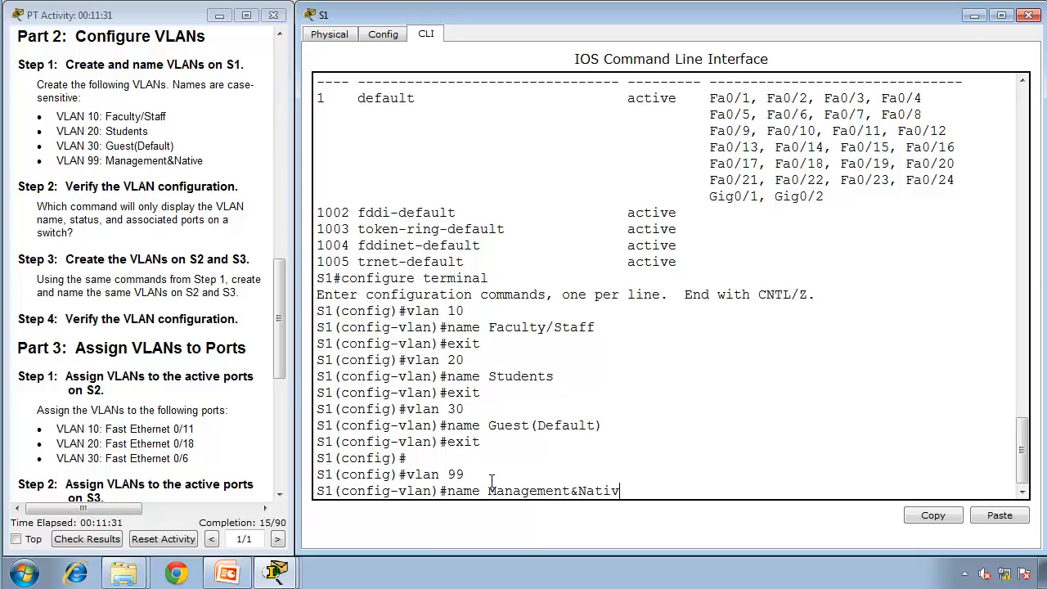
pyautogui.press('Return')
pyautogui.write('exit')
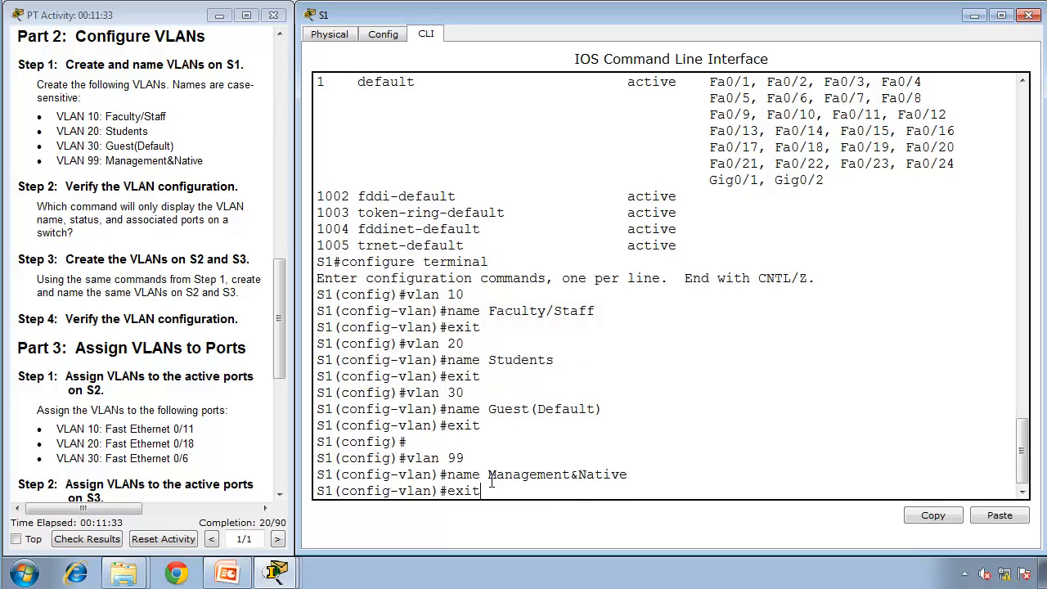
pyautogui.press('Return')
# End configuration mode on S1 and run show vlan brief to verify the VLANs.
pyautogui.write('end')
pyautogui.press('Return')
pyautogui.press('Return')
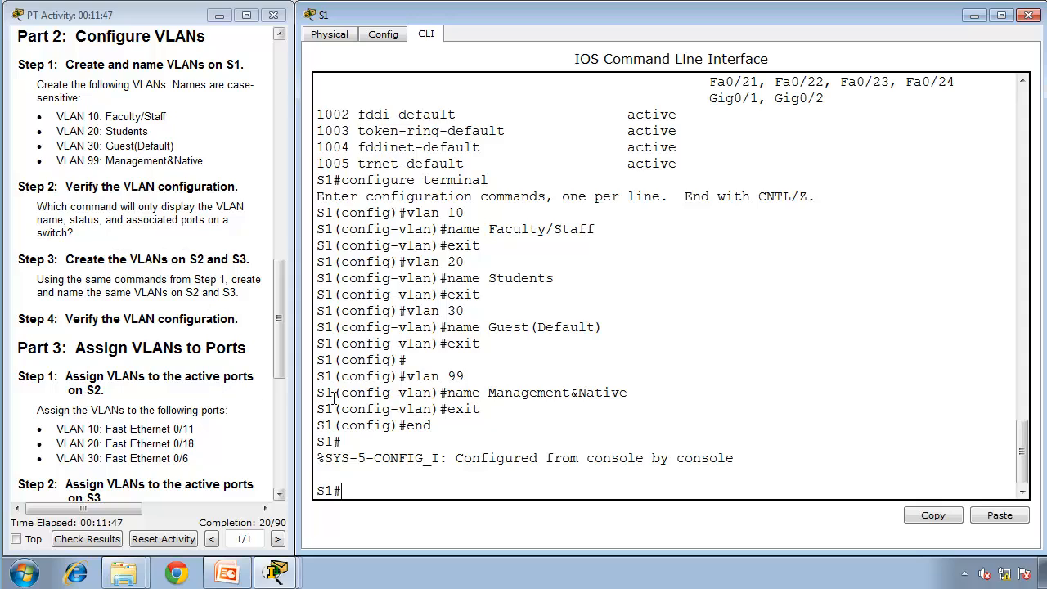
pyautogui.write('show vlan brief')
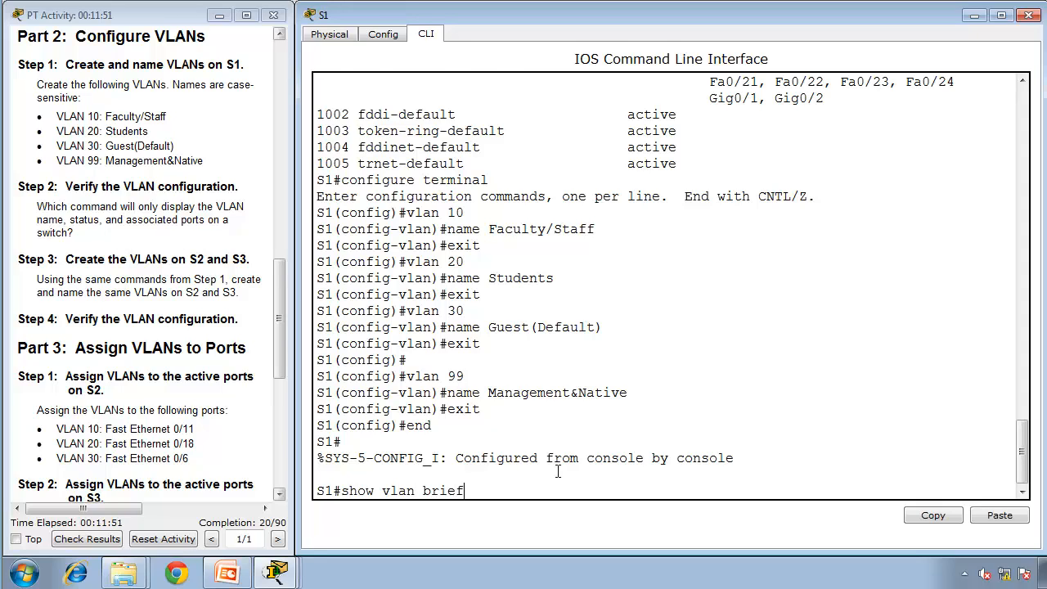
pyautogui.press('Return')
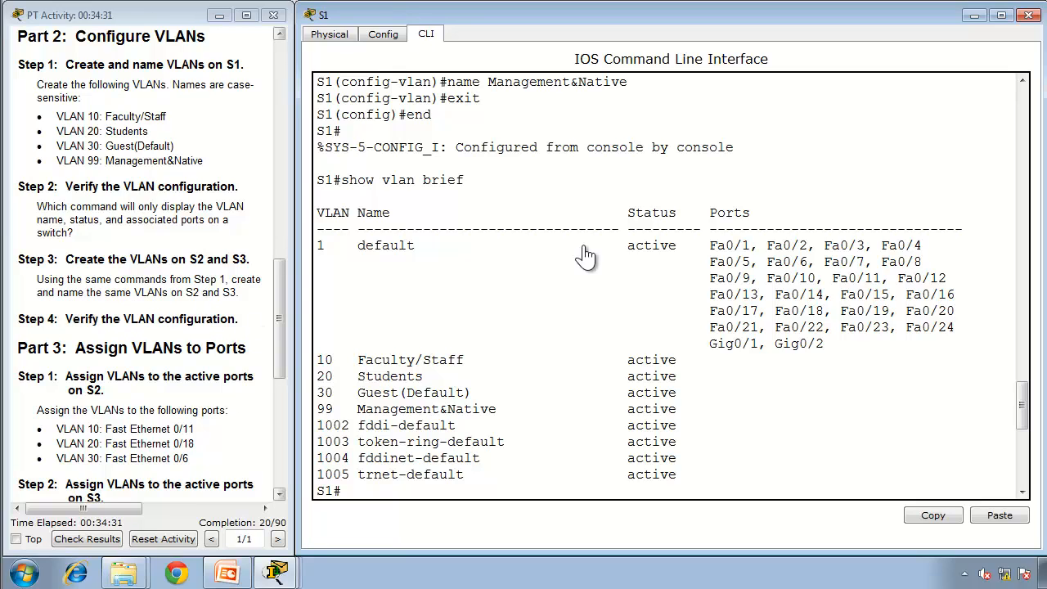
# Put S1's window away, open the command line of switch S2 and widen its window beside the activity instructions.
pyautogui.click(974, 16)
pyautogui.click(680, 166)
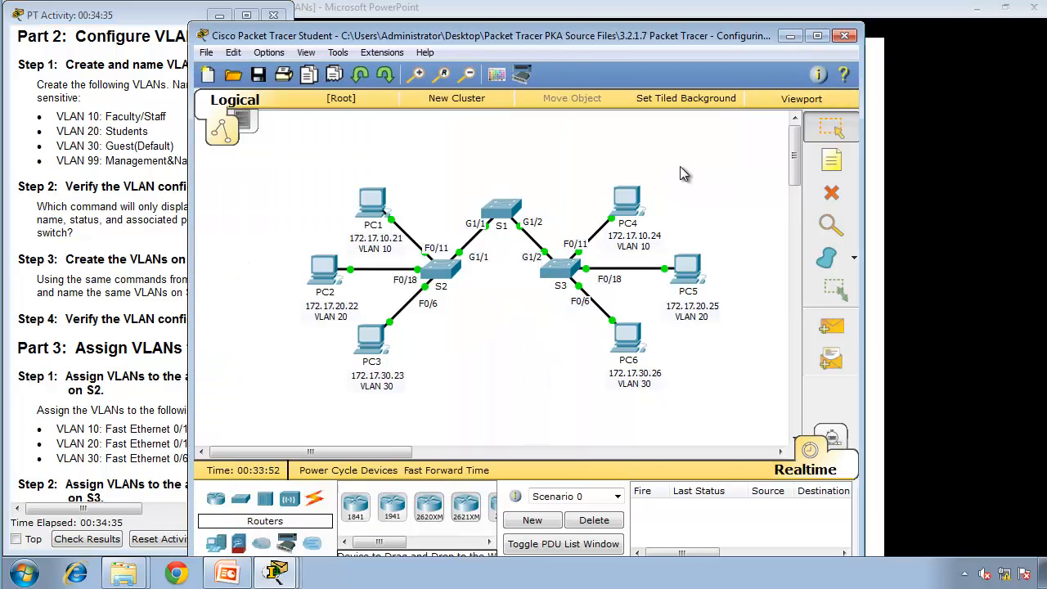
pyautogui.click(442, 273)
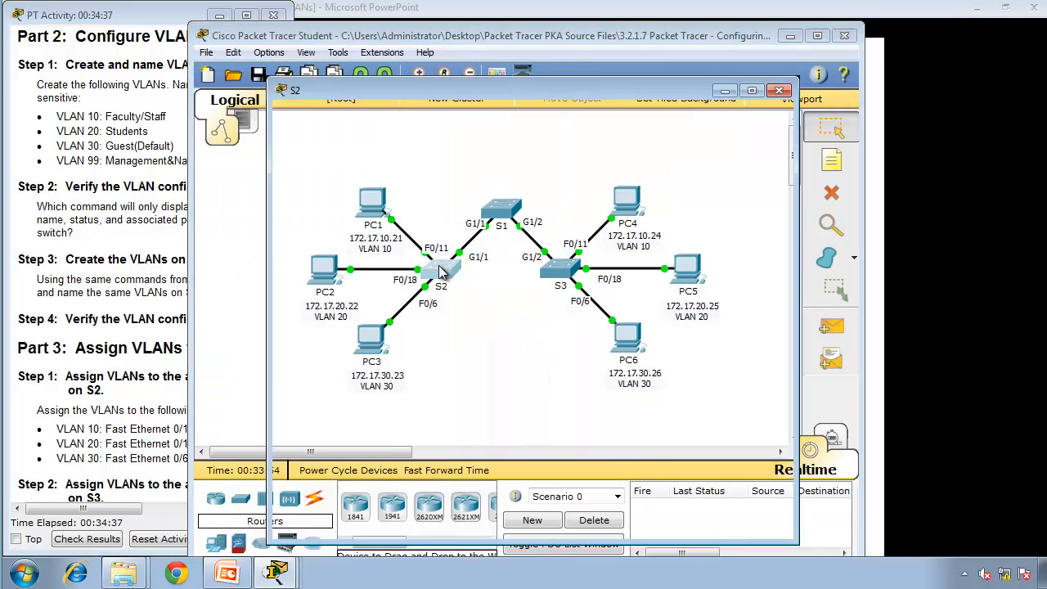
pyautogui.click(395, 109)
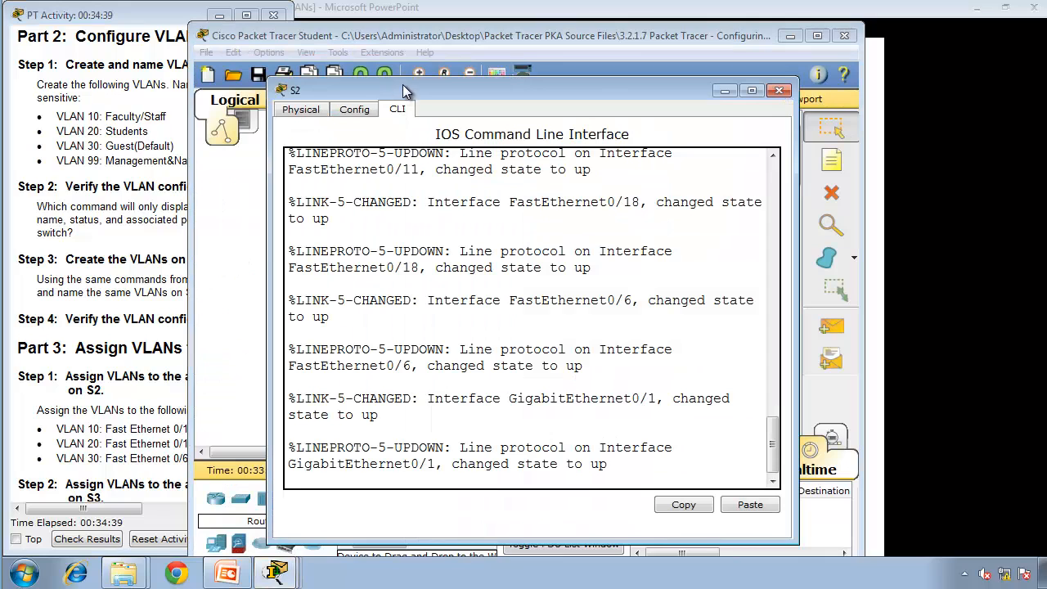
pyautogui.moveTo(406, 82); pyautogui.dragTo(1046, 123)
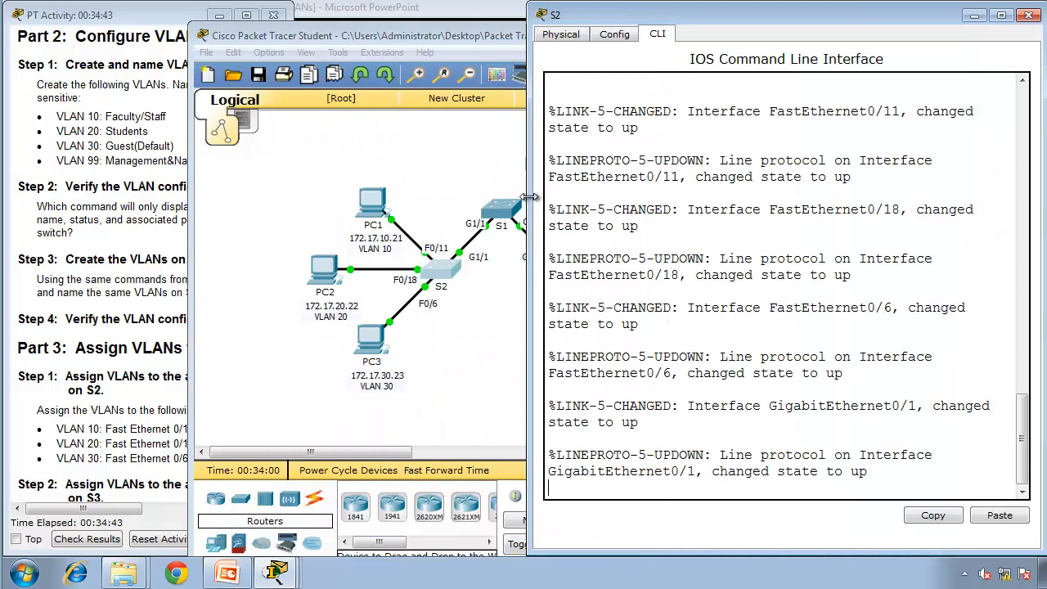
pyautogui.moveTo(528, 196); pyautogui.dragTo(314, 198)
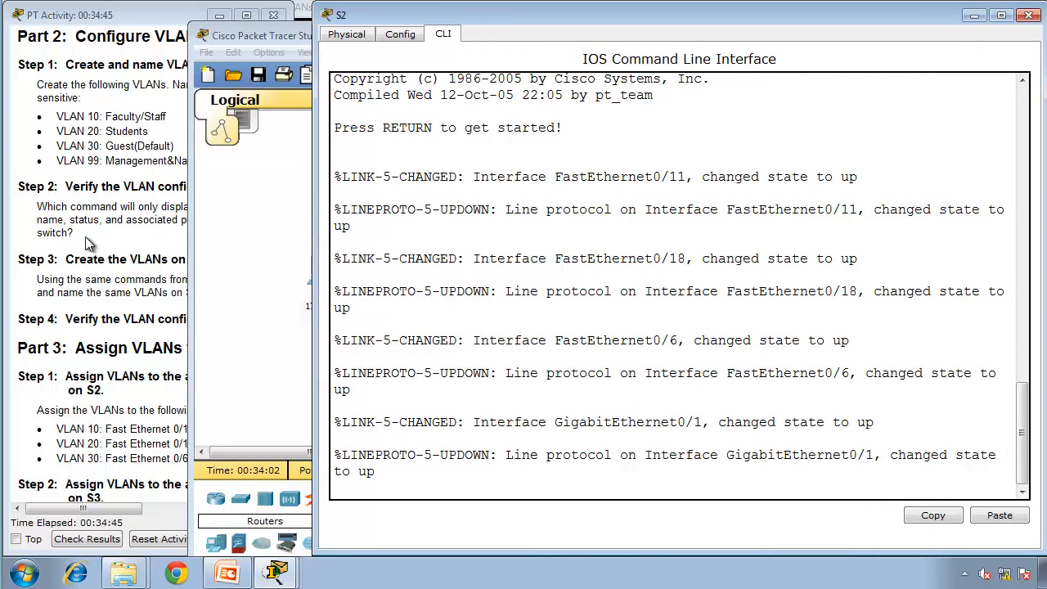
pyautogui.click(86, 236)
# Start the S2 console session, enable privileged mode and enter global configuration mode.
pyautogui.click(506, 329)
pyautogui.press('Return')
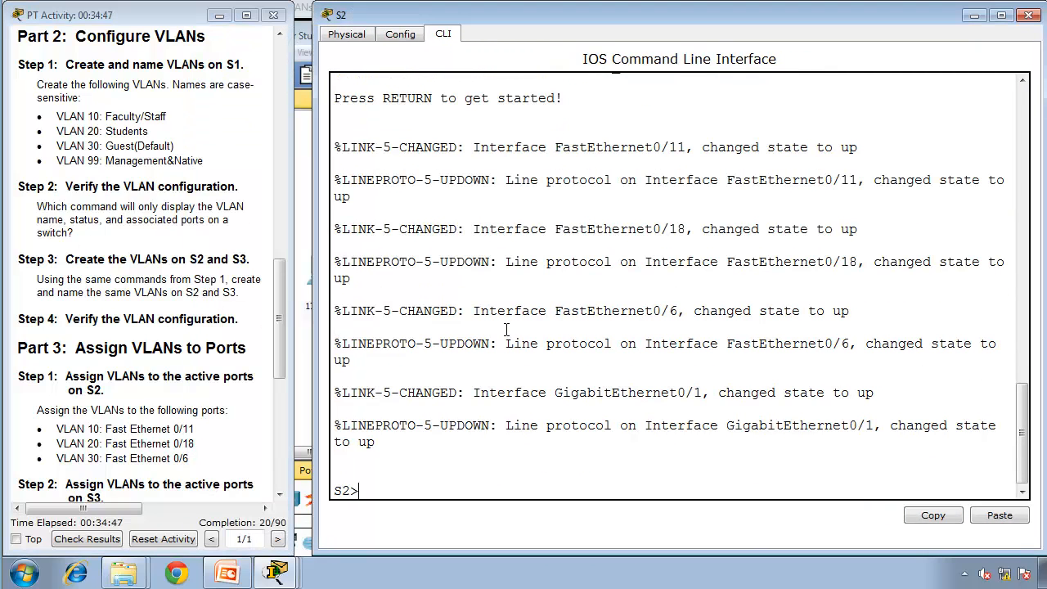
pyautogui.write('enable')
pyautogui.press('Return')
pyautogui.write('configur')
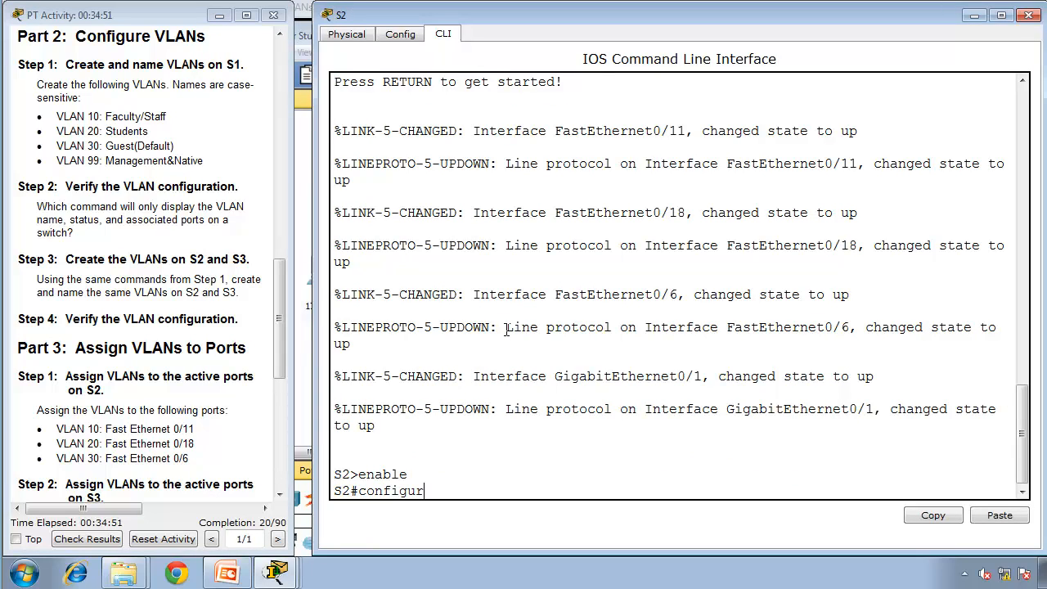
pyautogui.write('e terminal')
pyautogui.press('Return')
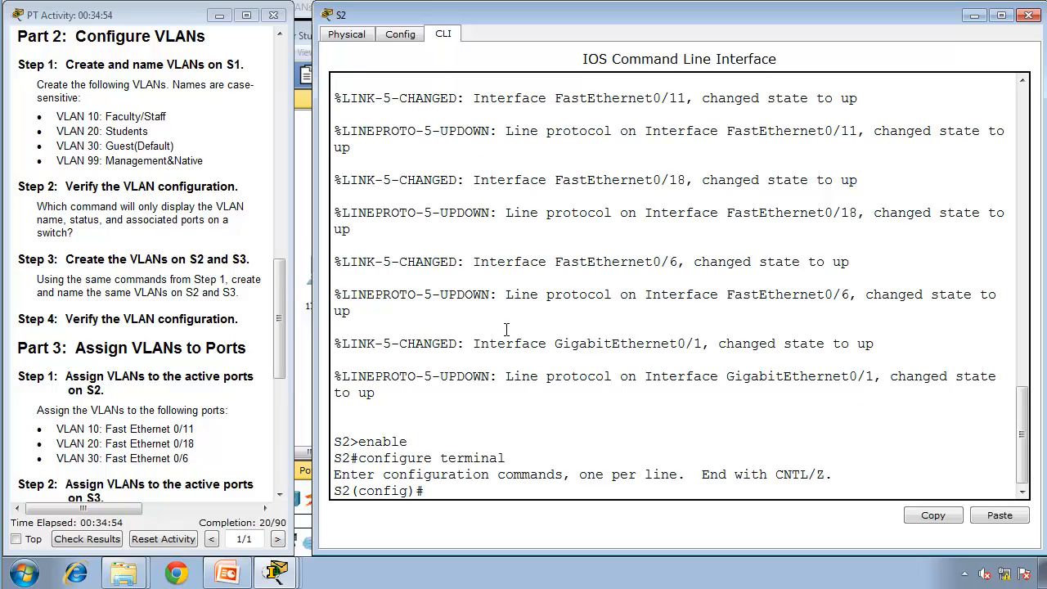
# Create VLAN 10 on S2 with the name Faculty/Staff and return to global configuration mode.
pyautogui.write('vlan 10')
pyautogui.press('Return')
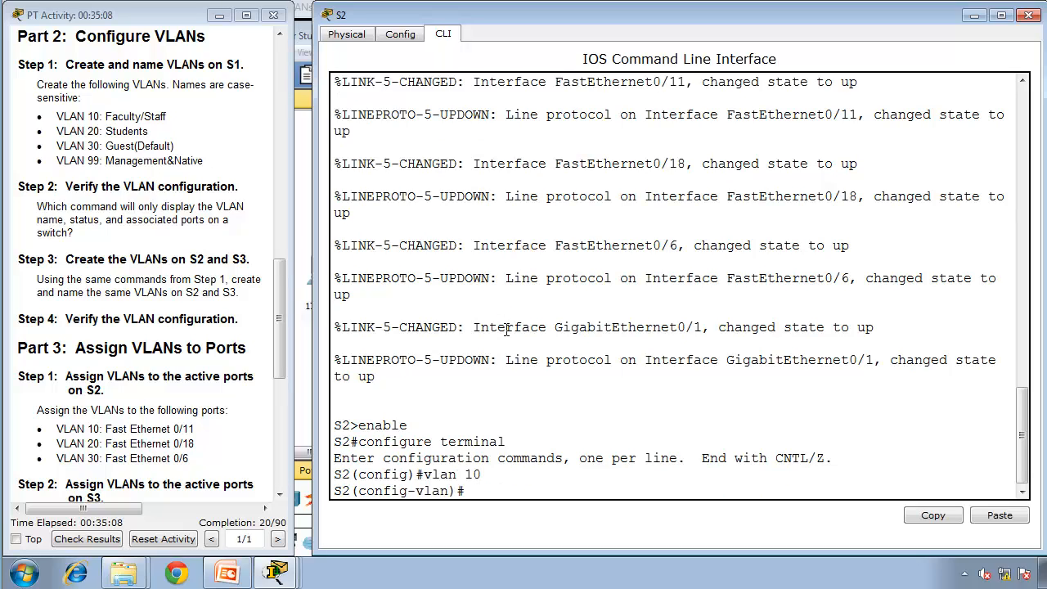
pyautogui.write('name Faculty/Staf')
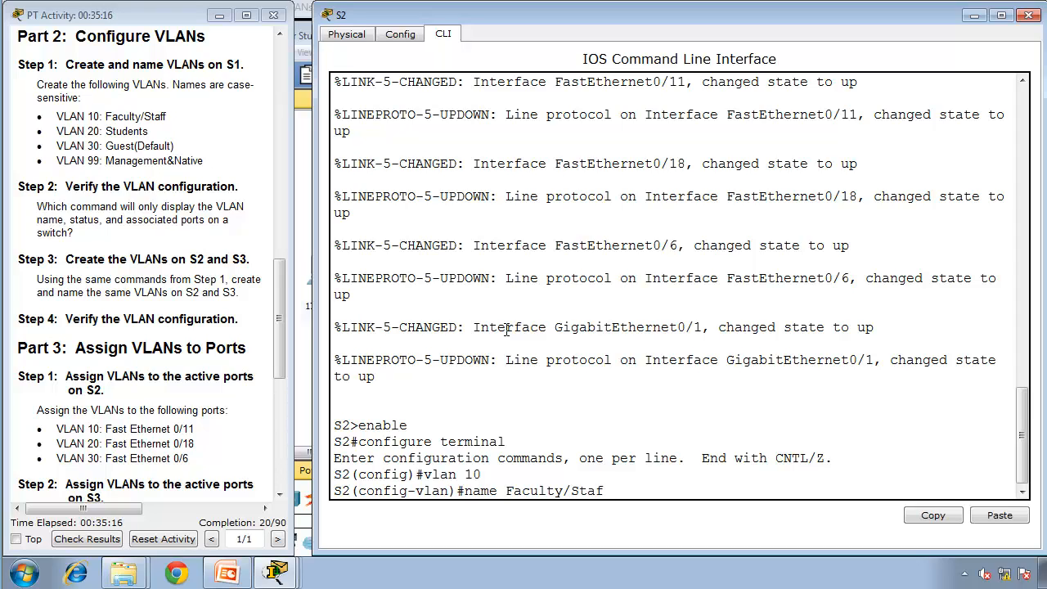
pyautogui.write('f')
pyautogui.press('Return')
pyautogui.write('exit')
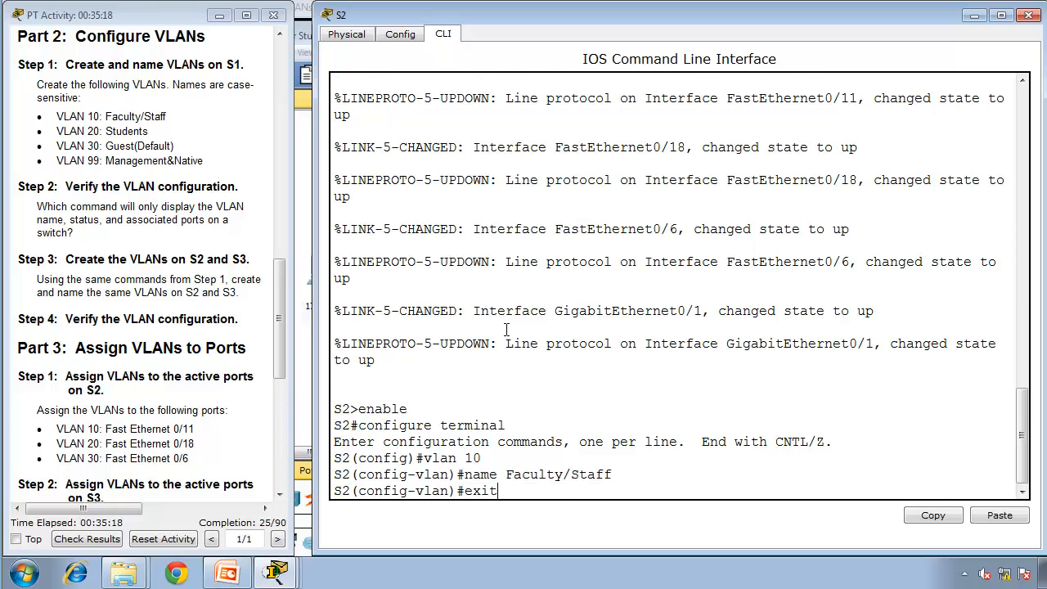
pyautogui.press('Return')
# Create VLAN 20 on S2 with the name Students and return to global configuration mode.
pyautogui.write('vlan 20')
pyautogui.press('Return')
pyautogui.write('name Students')
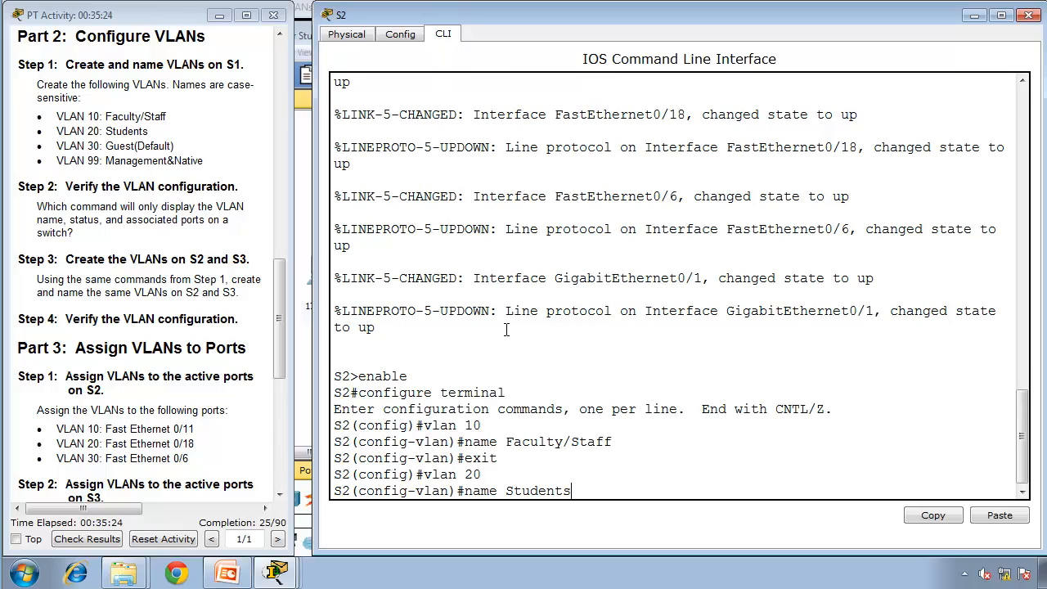
pyautogui.press('Return')
pyautogui.write('exit')
pyautogui.press('Return')
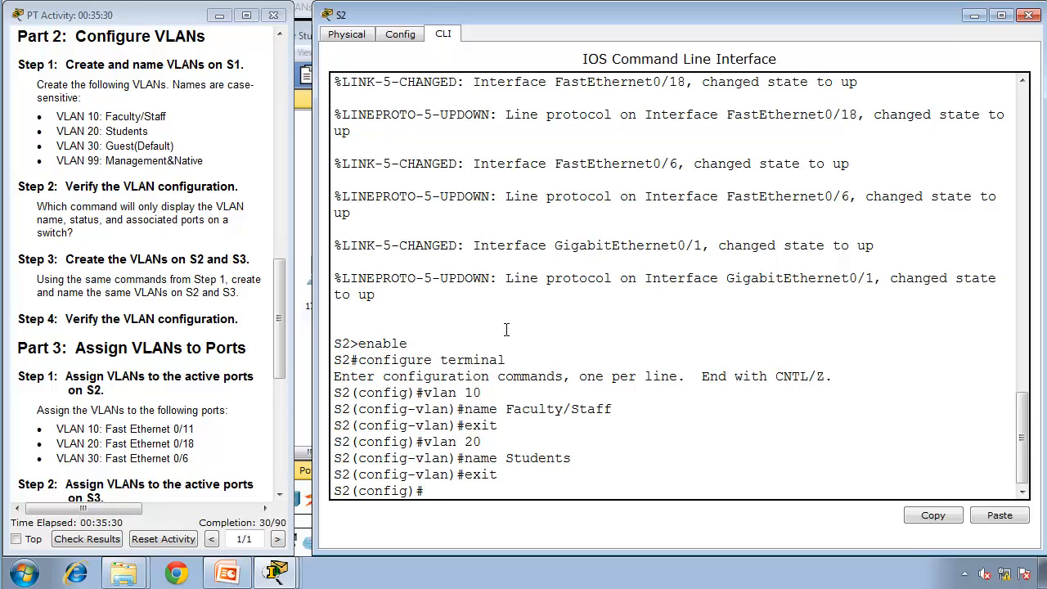
# Create VLAN 30 on S2 with the name Guest(Default).
pyautogui.write('vlan 39')
pyautogui.press('BackSpace')
pyautogui.write('0')
pyautogui.press('Return')
pyautogui.write('name Guest(Default)')
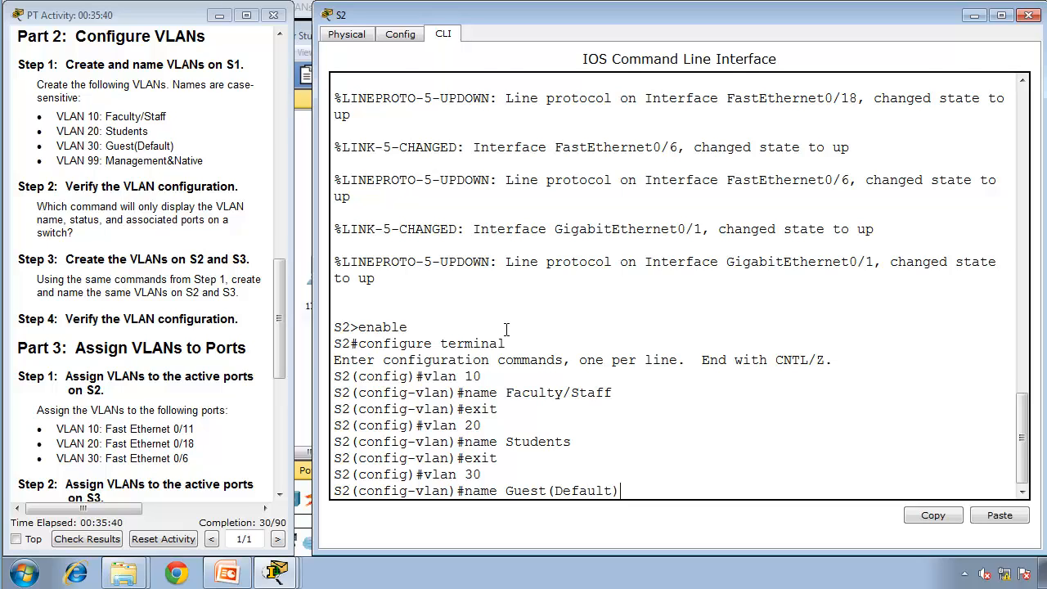
pyautogui.press('Return')
# Create VLAN 99 on S2 with the name Management&Native and return to global configuration mode.
pyautogui.write('vlan 9')
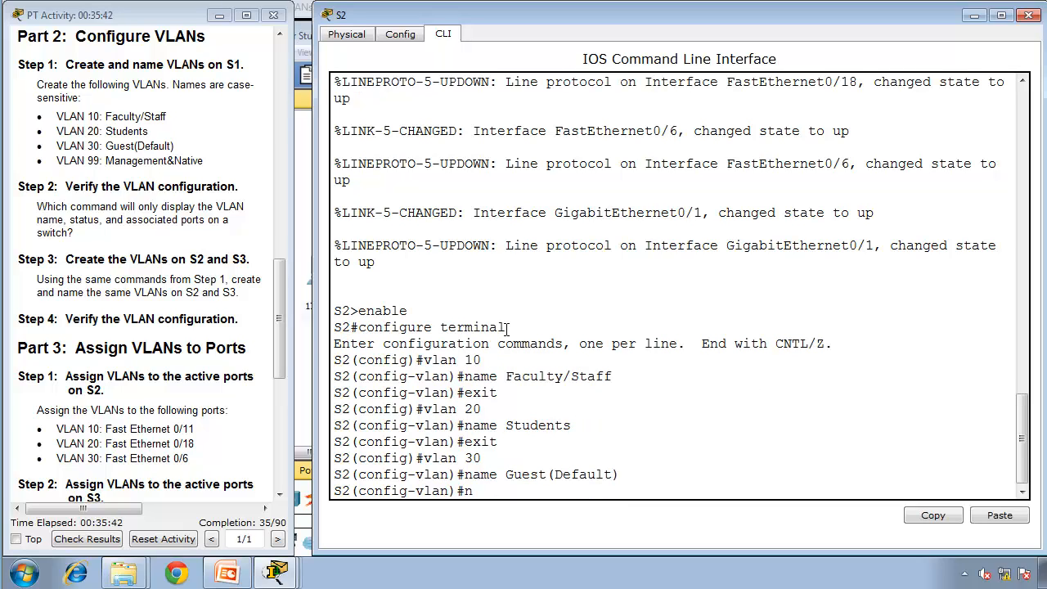
pyautogui.write('9')
pyautogui.press('Return')
pyautogui.write('name Management')
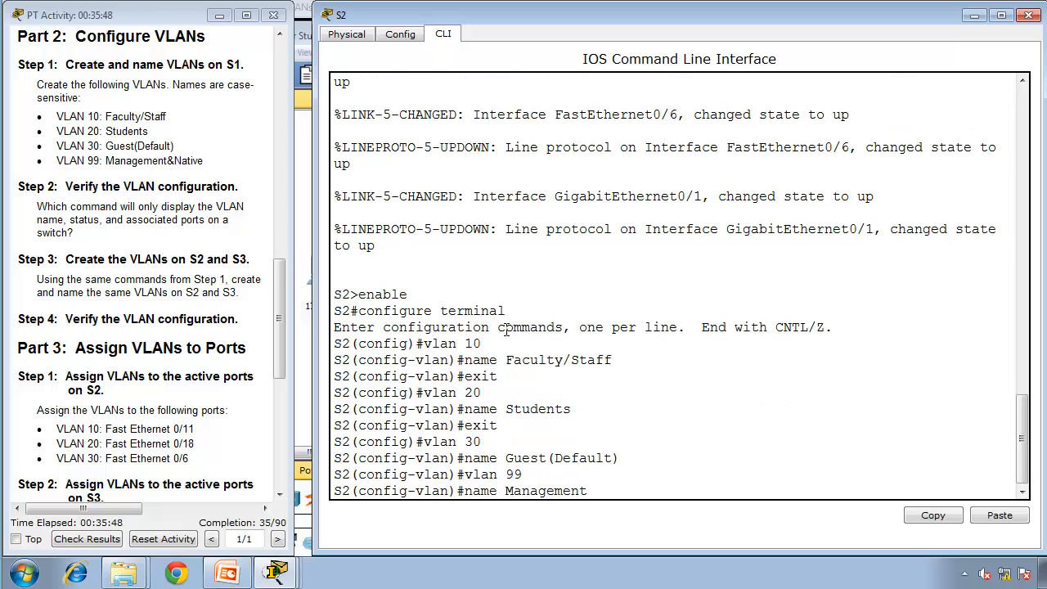
pyautogui.write('&Native')
pyautogui.press('Return')
pyautogui.write('exit')
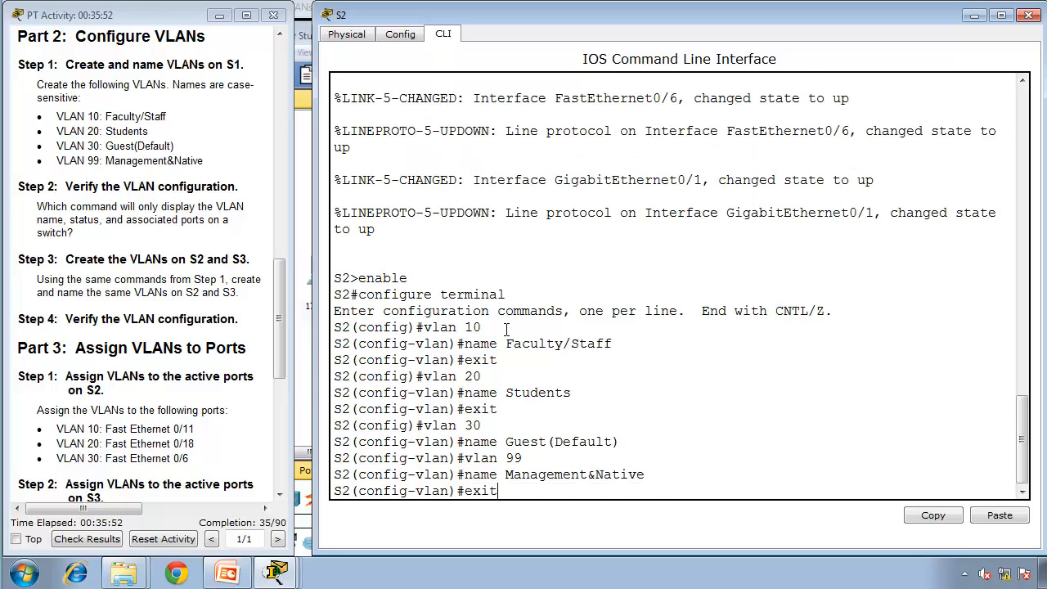
pyautogui.press('Return')
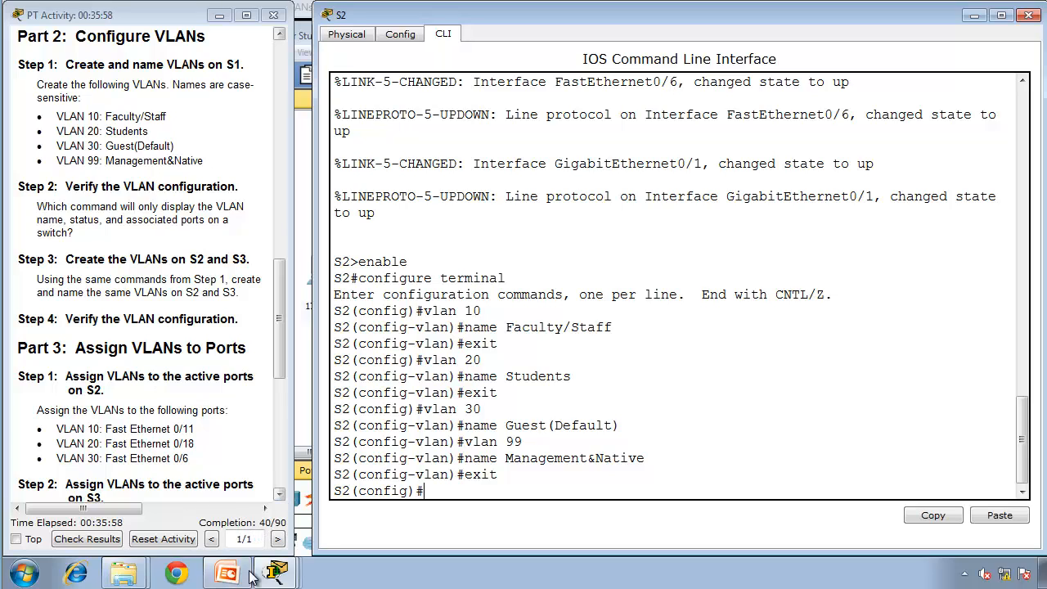
# Open the command line of switch S3 from the topology and widen its window beside the activity instructions.
pyautogui.moveTo(276, 572)
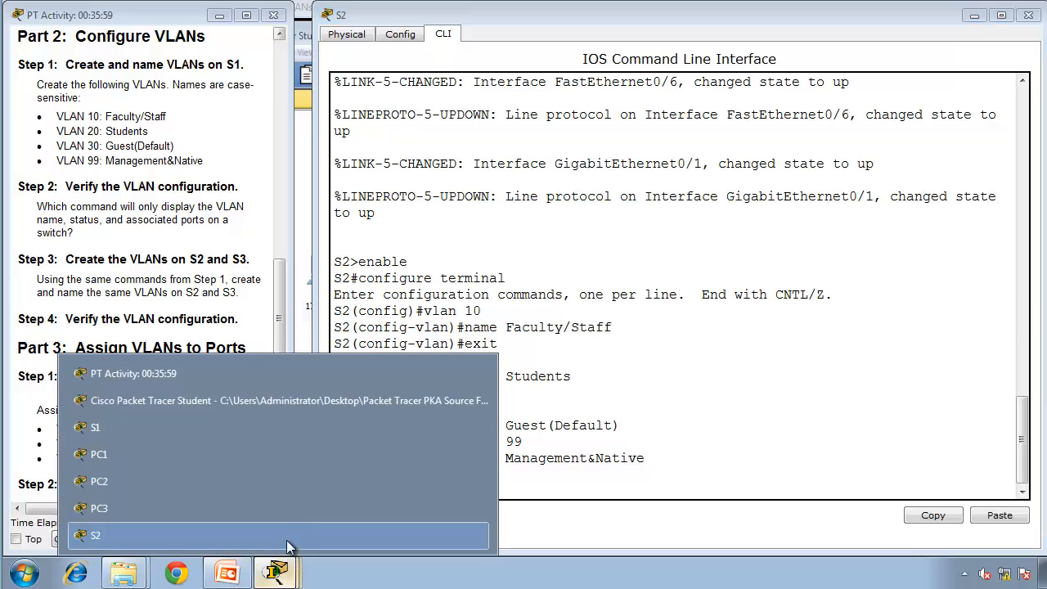
pyautogui.click(284, 402)
pyautogui.click(563, 276)
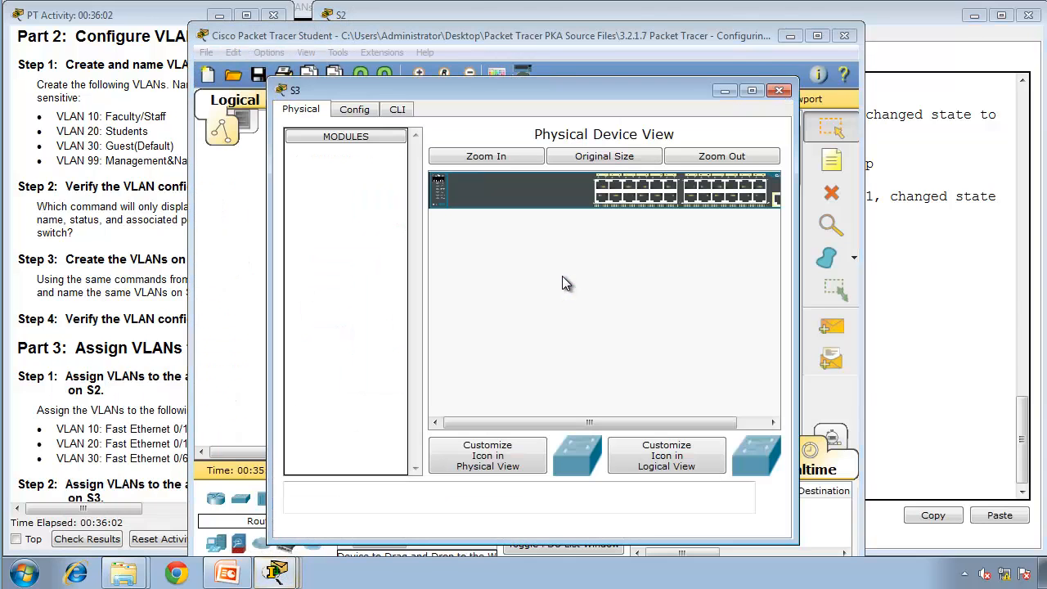
pyautogui.click(397, 111)
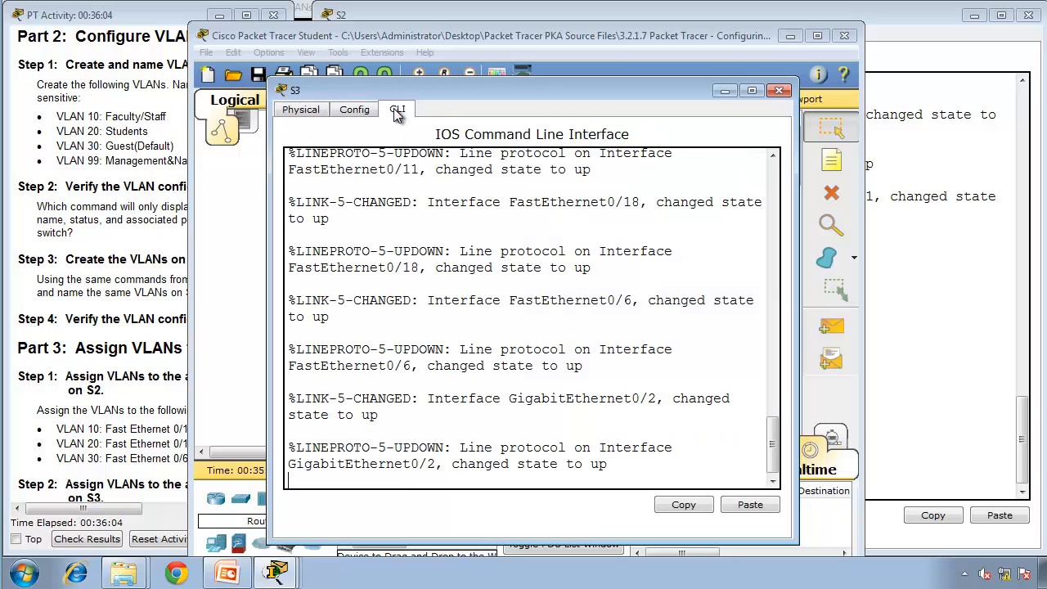
pyautogui.moveTo(392, 86); pyautogui.dragTo(1046, 114)
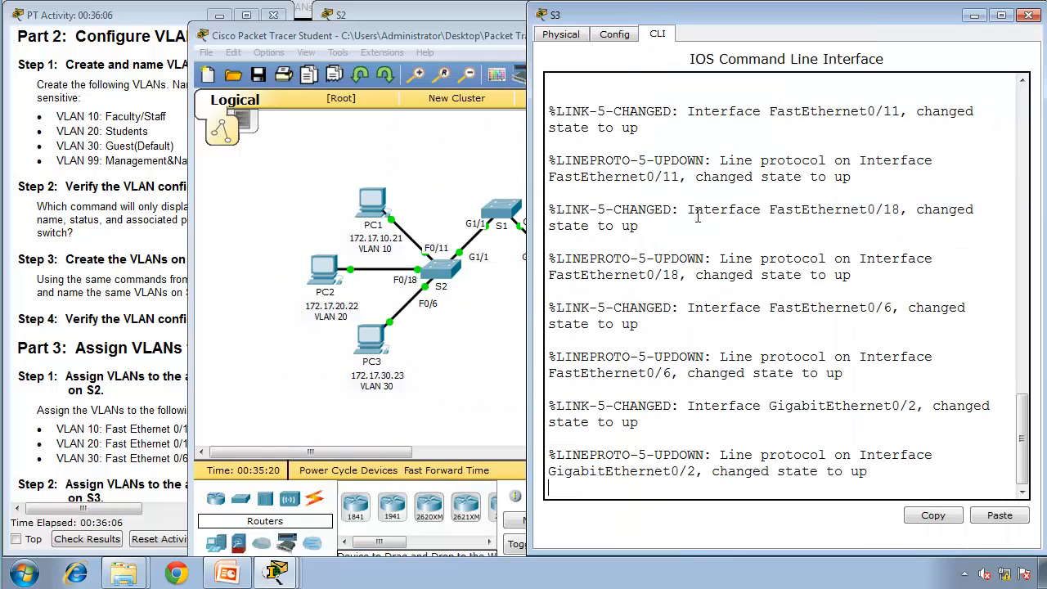
pyautogui.moveTo(528, 282); pyautogui.dragTo(297, 305)
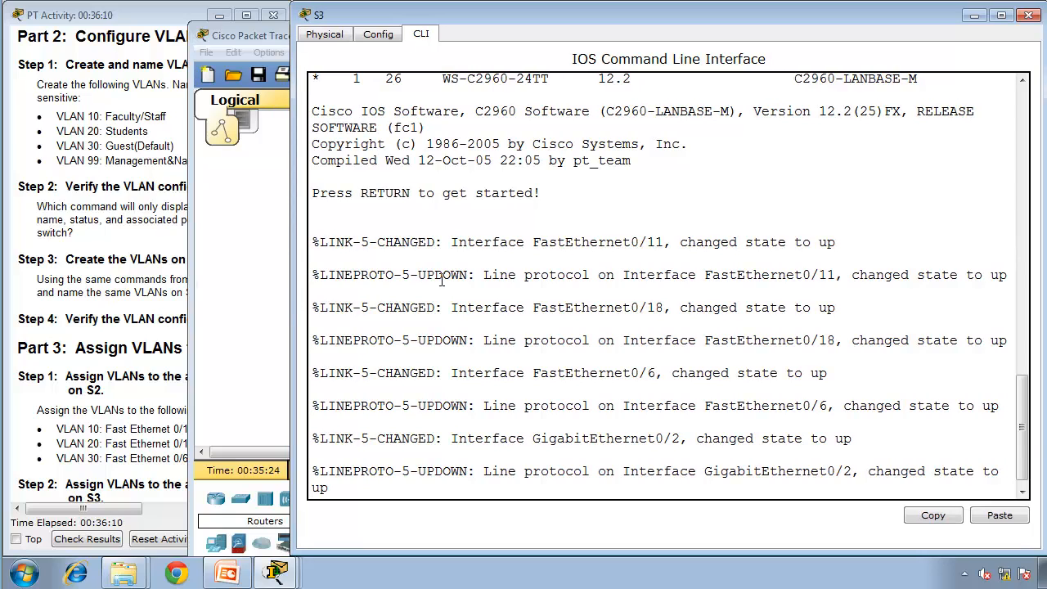
# Start the S3 console session, enable privileged mode and enter global configuration mode.
pyautogui.press('Return')
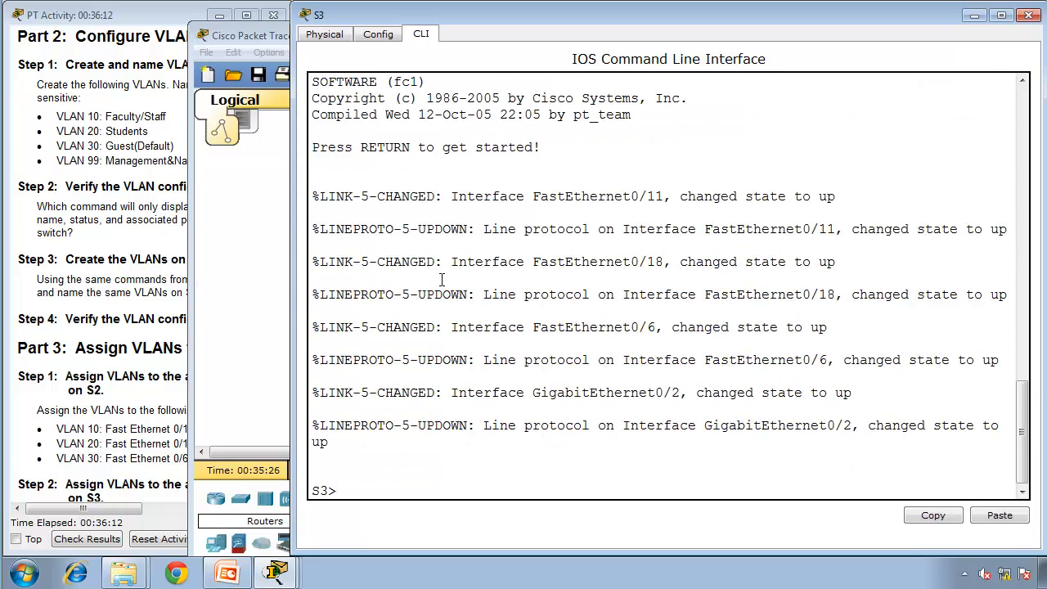
pyautogui.write('enable')
pyautogui.press('Return')
pyautogui.write('configure terminal')
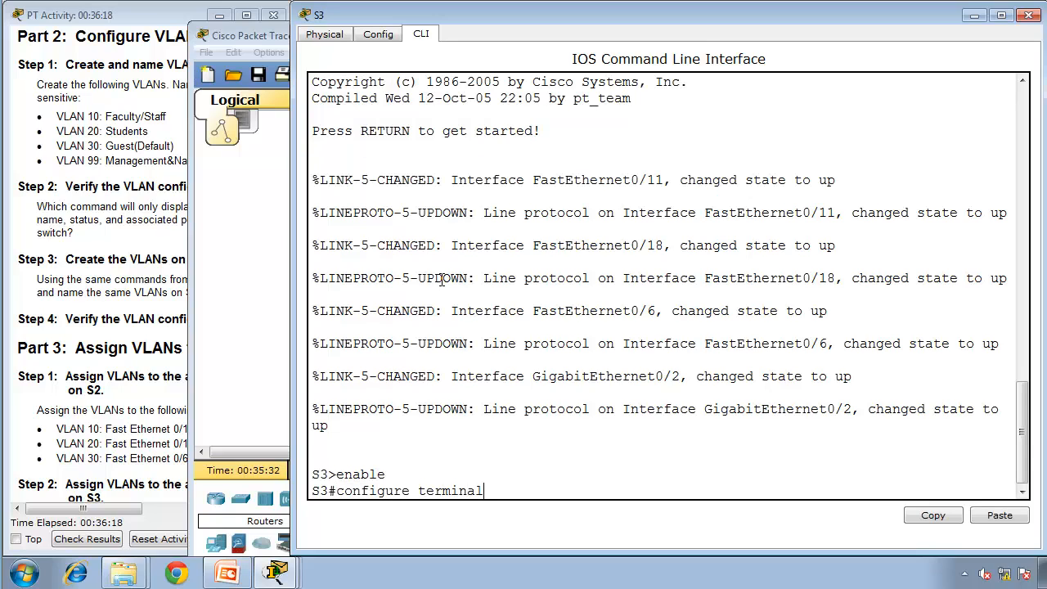
pyautogui.press('Return')
# Create VLAN 10 on S3 with the name Faculty/Staff.
pyautogui.write('vlan 10')
pyautogui.press('Return')
pyautogui.write('name')
pyautogui.write('Fa')
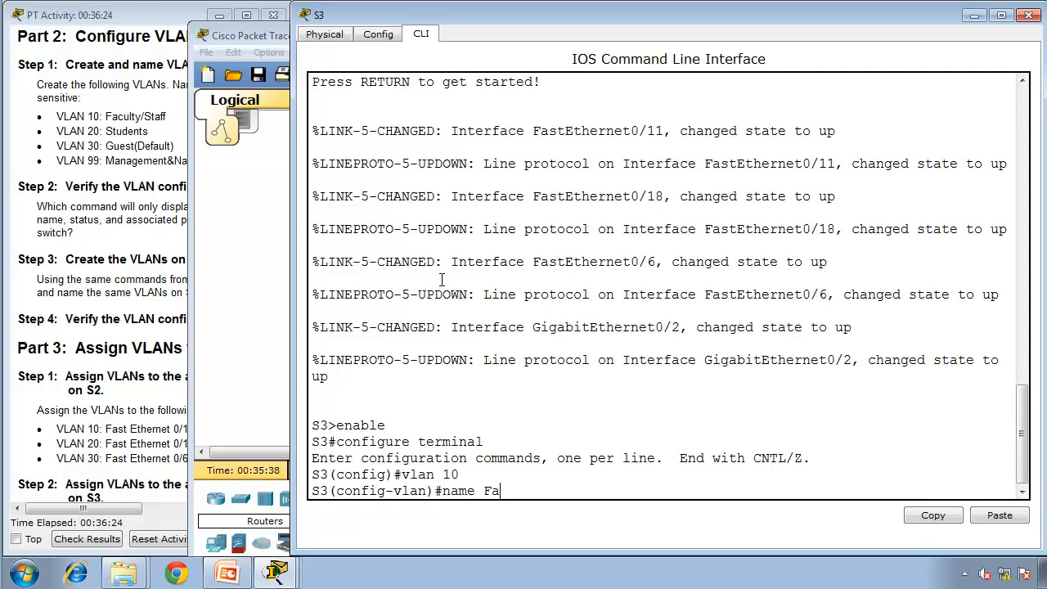
pyautogui.write('culty/Staff')
pyautogui.press('Return')
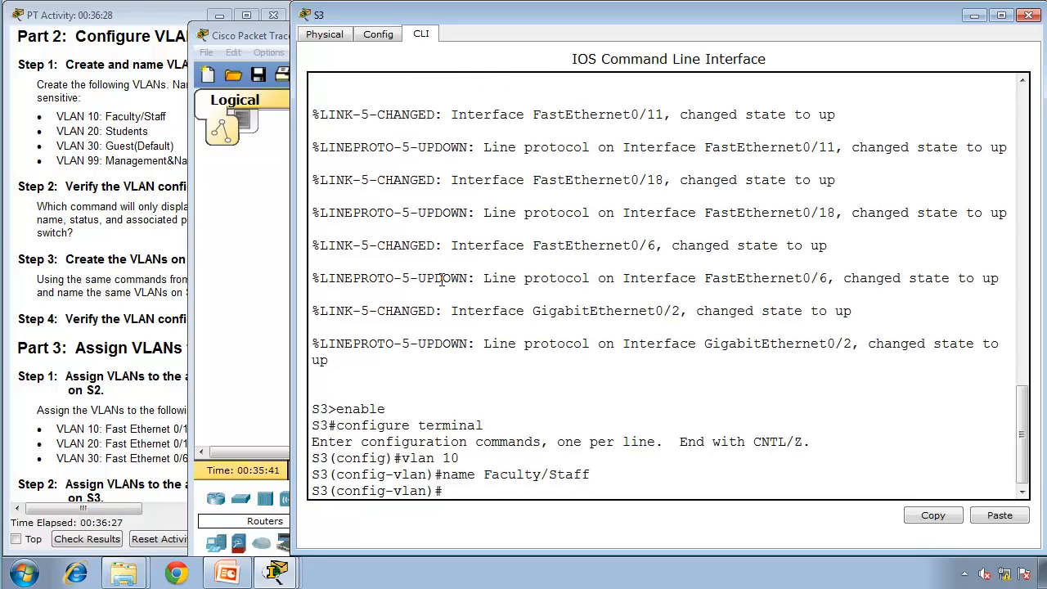
# Create VLAN 20 on S3 with the name Students.
pyautogui.write('vlan 20')
pyautogui.press('Return')
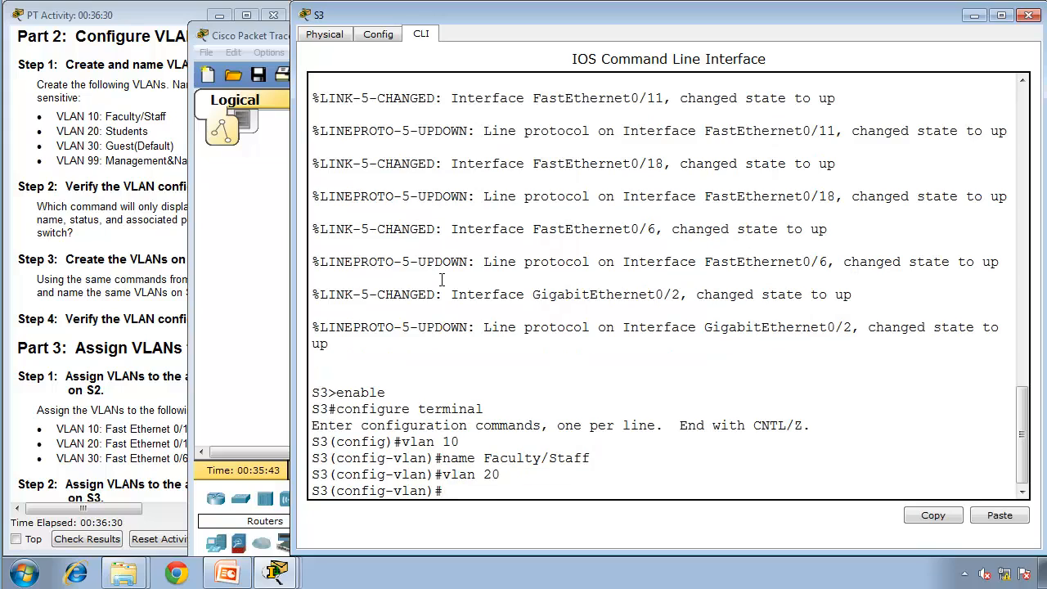
pyautogui.write('name Students')
pyautogui.press('Return')
# Create VLAN 30 on S3 with the name Guest(Default).
pyautogui.write('vlan 30')
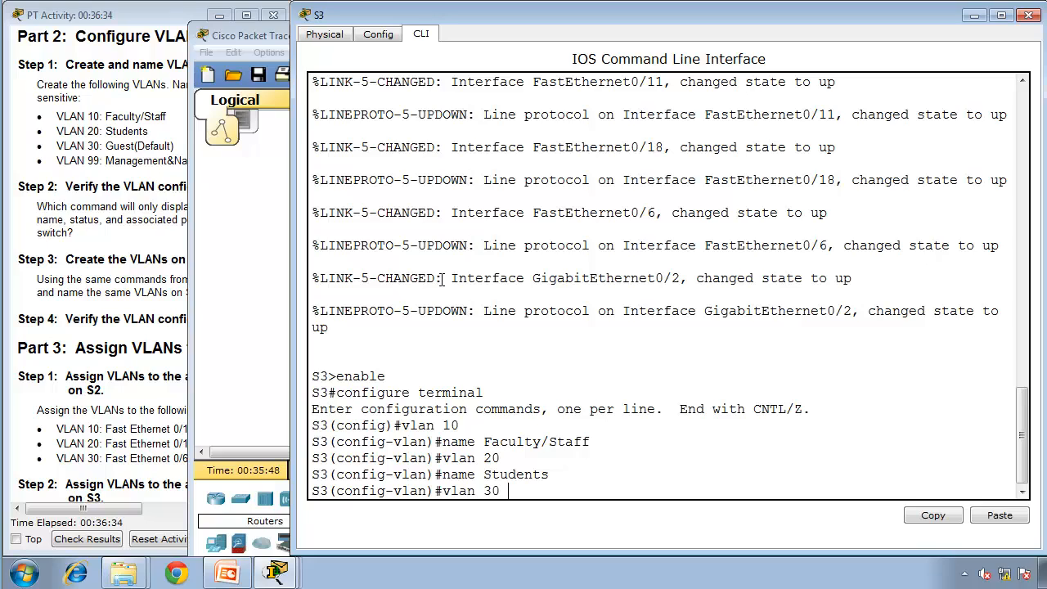
pyautogui.press('Return')
pyautogui.write('nam')
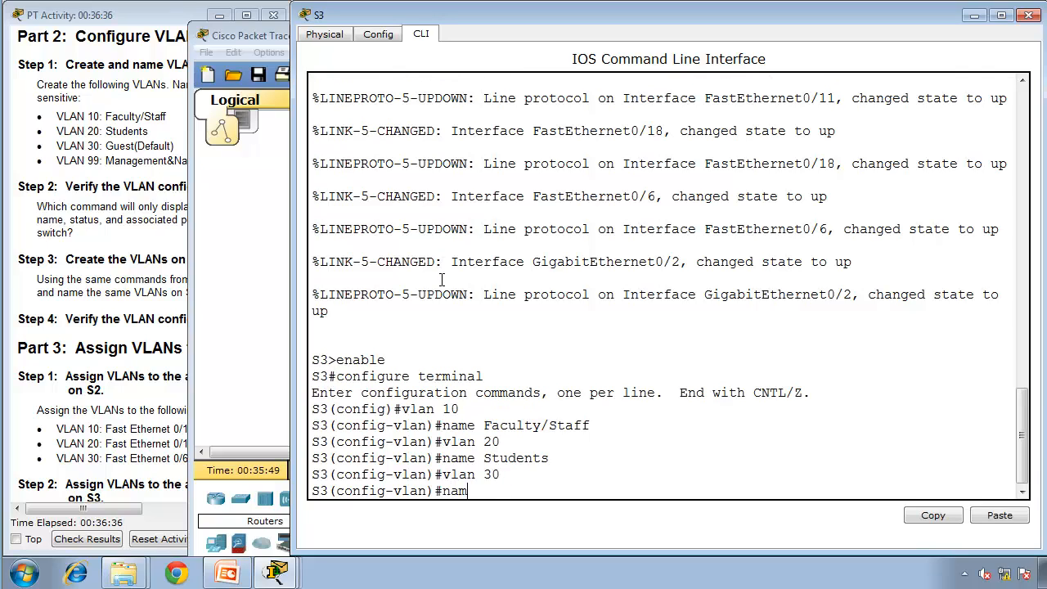
pyautogui.write('e Guest(Default)')
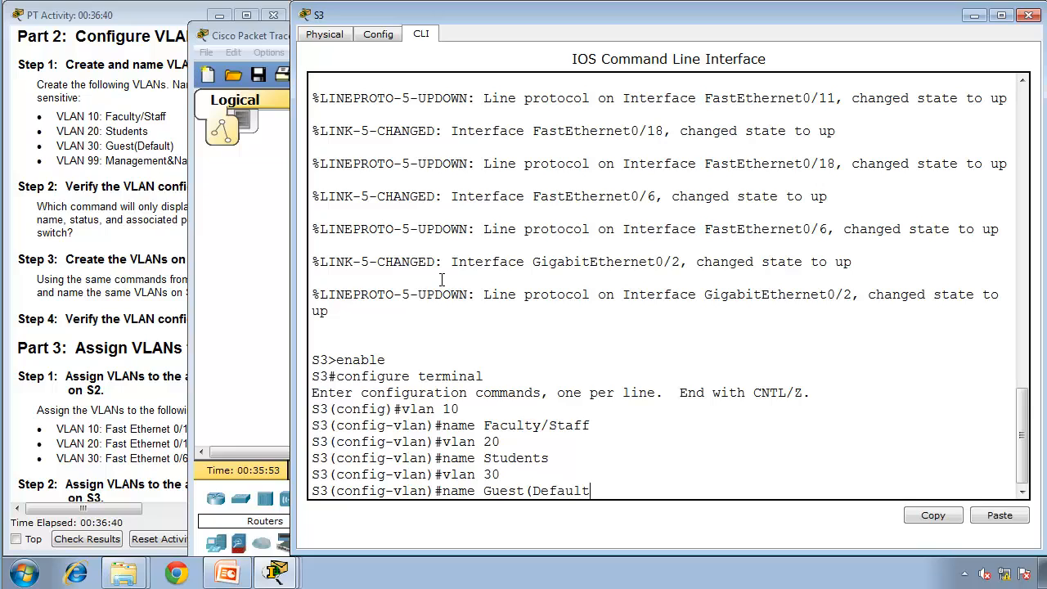
pyautogui.press('Return')
# Create VLAN 99 on S3 with the name Management&Native.
pyautogui.write('vlan)#v')
pyautogui.press('BackSpace')
pyautogui.press('BackSpace')
pyautogui.press('BackSpace')
pyautogui.write('vlan 99')
pyautogui.press('Return')
pyautogui.write('name Management')
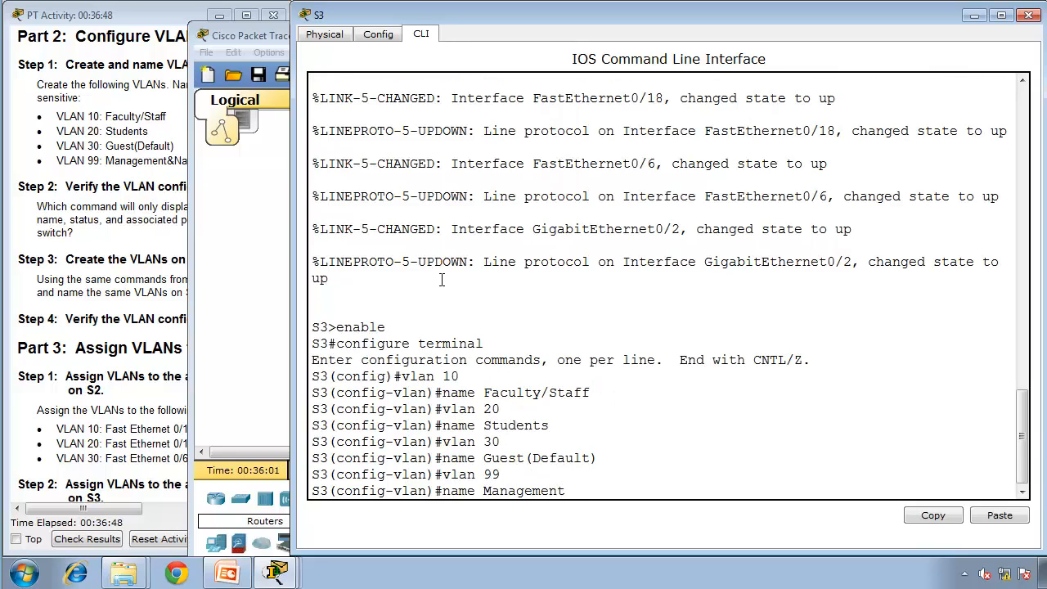
pyautogui.write('&Native')
pyautogui.press('Return')
# End configuration mode on S3, bring the activity instructions forward and run show vlan brief on S3 to verify the VLANs.
pyautogui.write('end')
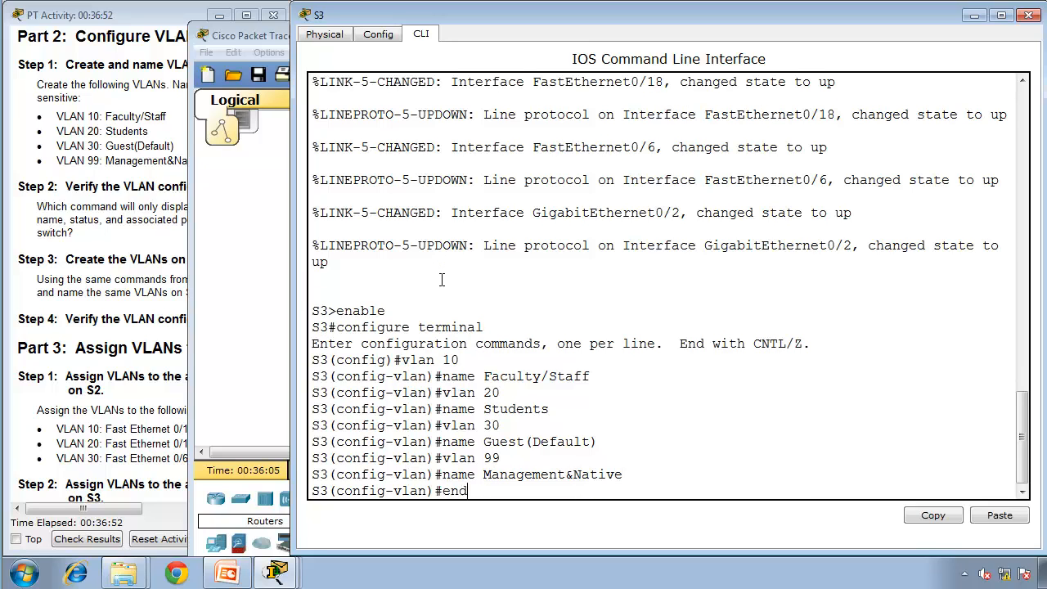
pyautogui.press('Return')
pyautogui.press('Return')
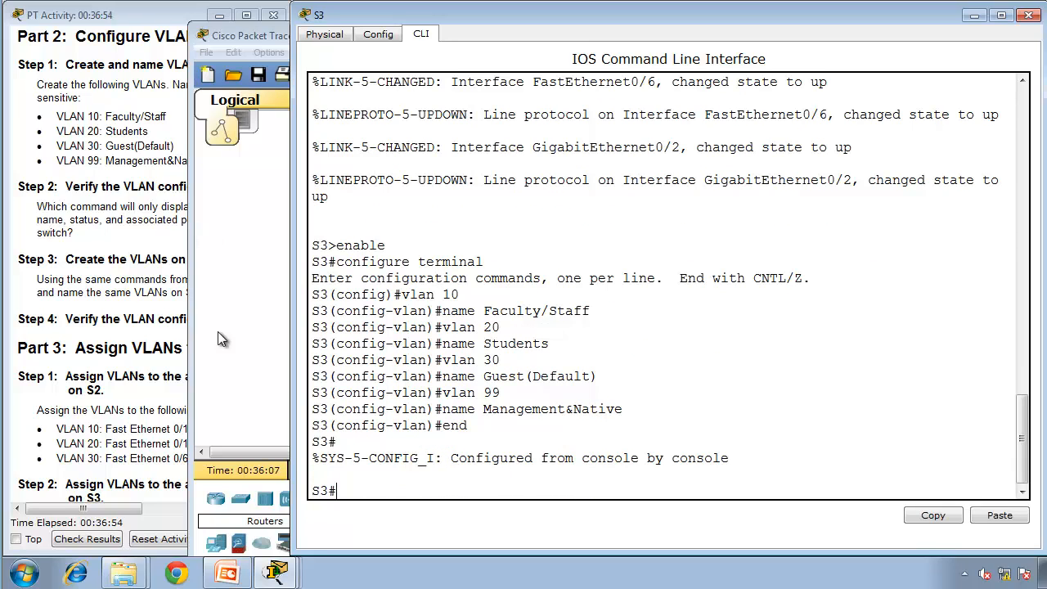
pyautogui.click(127, 314)
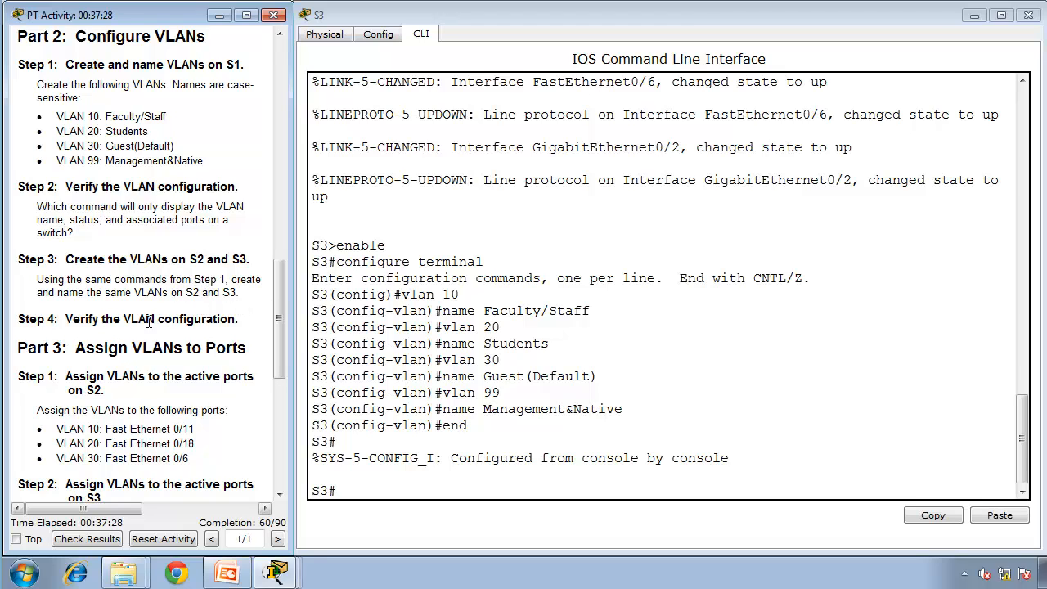
pyautogui.write('show')
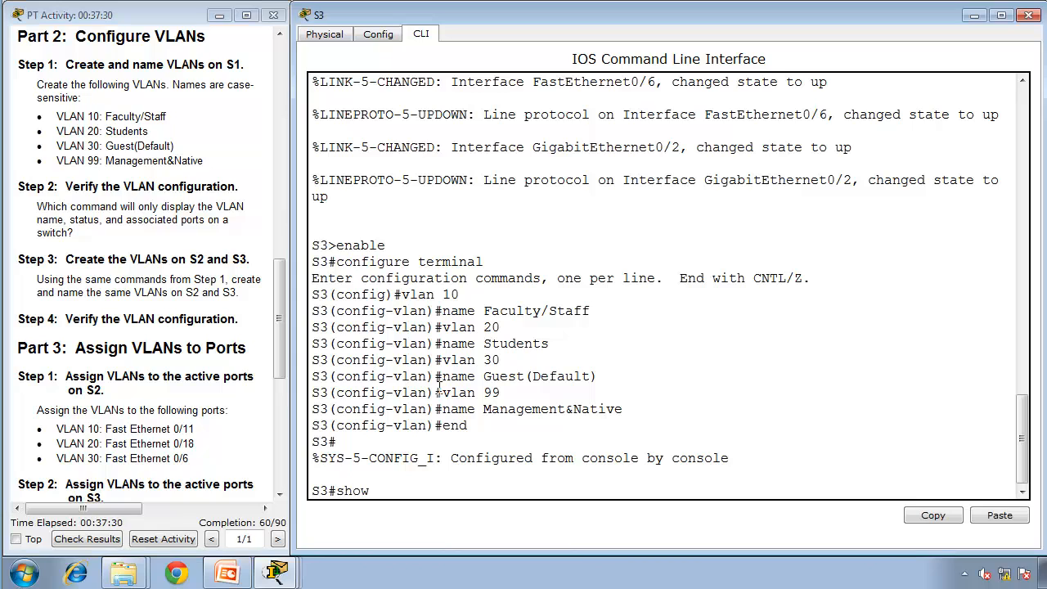
pyautogui.write(' vlan brief')
pyautogui.press('Return')
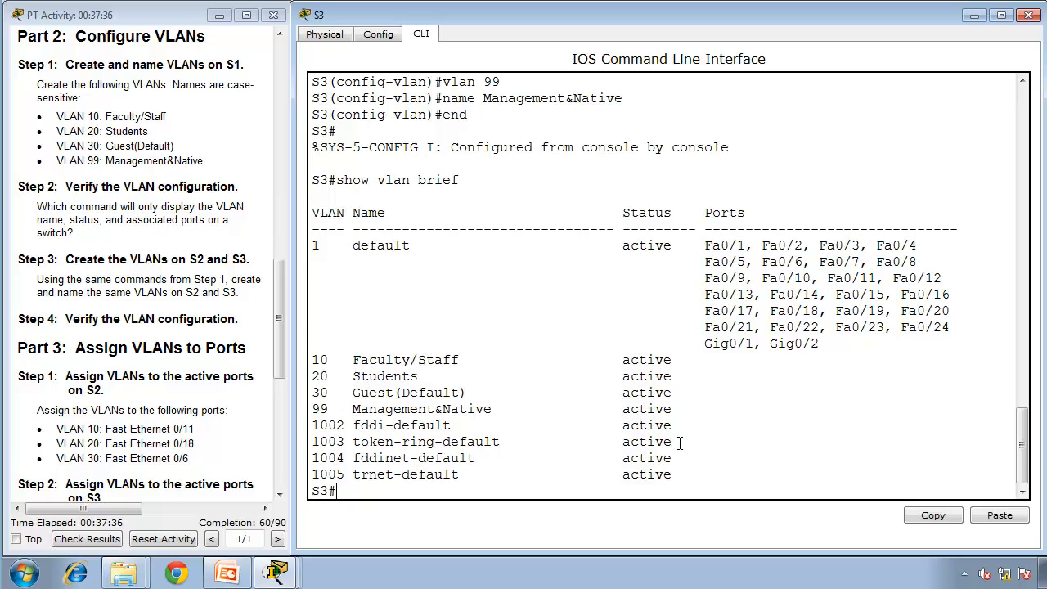
# Switch to S2's command line, end configuration mode and run show vlan brief to verify the VLANs.
pyautogui.click(278, 569)
pyautogui.click(236, 508)
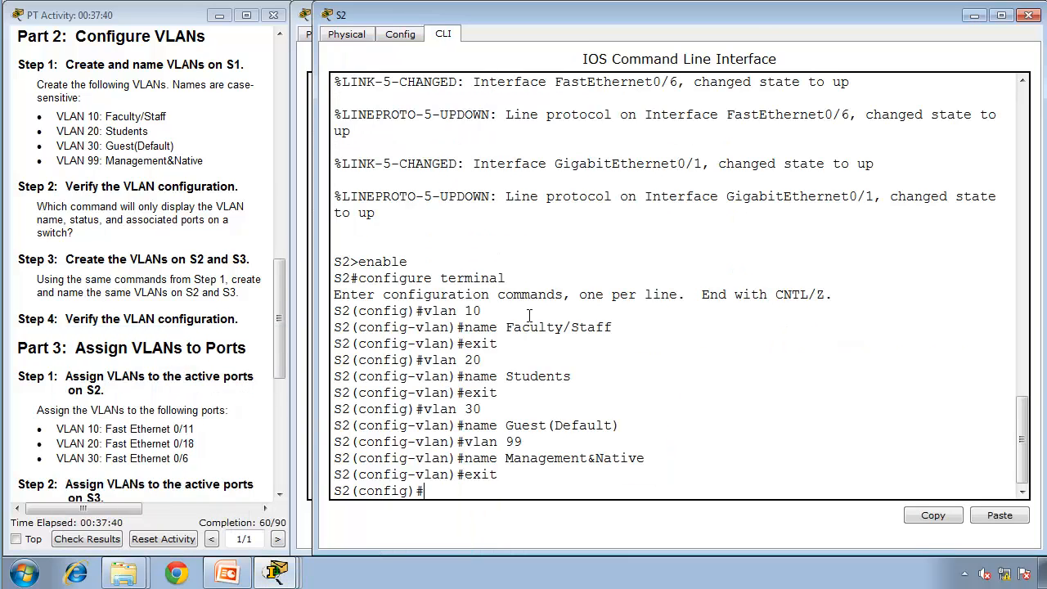
pyautogui.write('end')
pyautogui.press('Return')
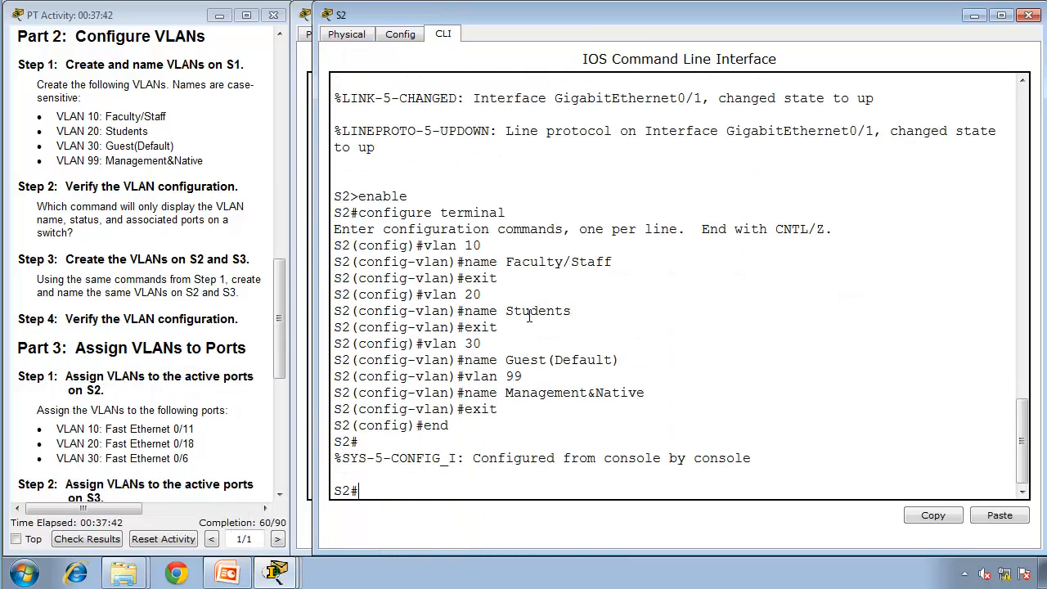
pyautogui.write('show vlan brief')
pyautogui.press('Return')
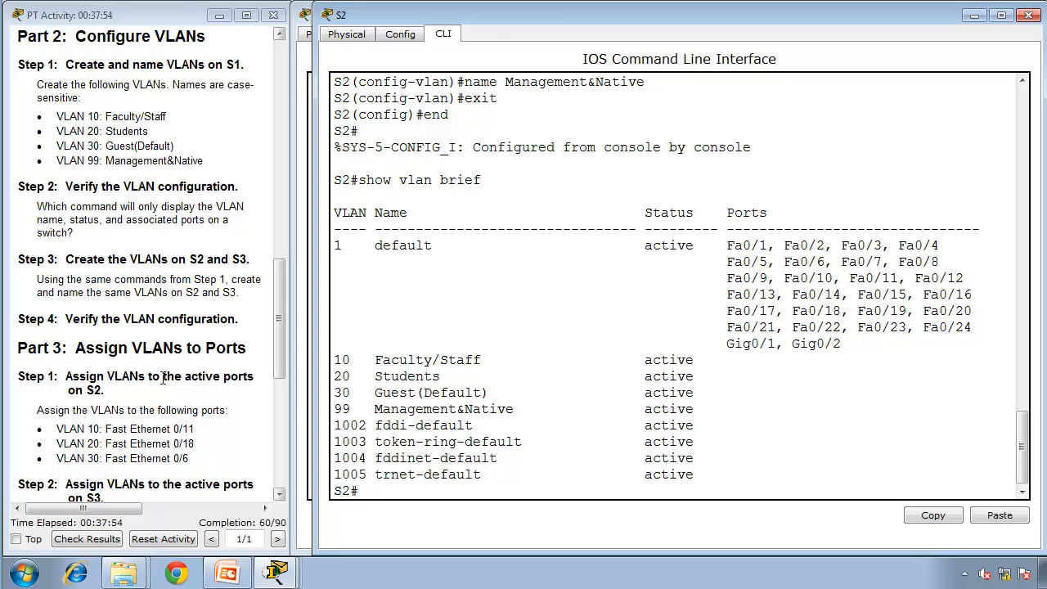
# Read the Part 3 instructions on assigning VLANs to the active ports of S2 and S3 and verifying loss of connectivity.
pyautogui.click(285, 326)
pyautogui.moveTo(285, 329); pyautogui.dragTo(285, 408)
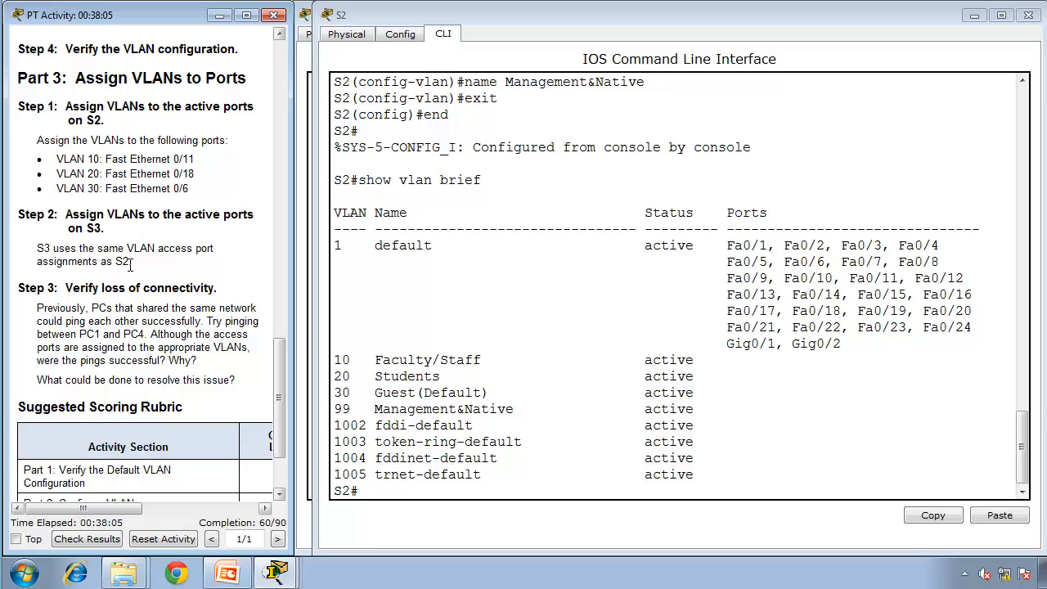
pyautogui.moveTo(283, 384); pyautogui.dragTo(260, 425)
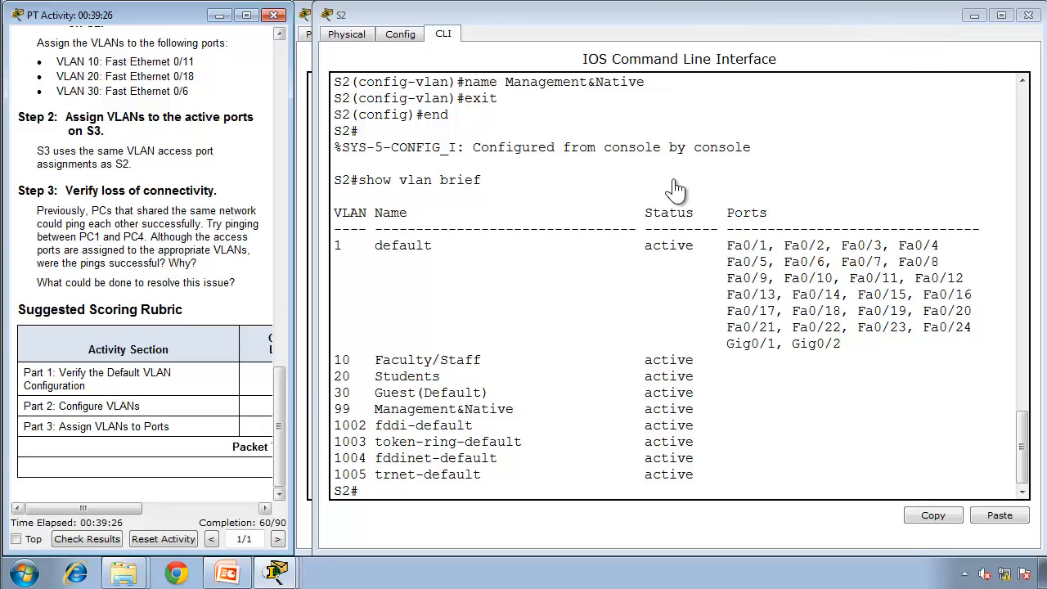
# Bring the network topology window forward, place it beside S2's command line so S2's port labels stay readable, and return to S2.
pyautogui.click(264, 563)
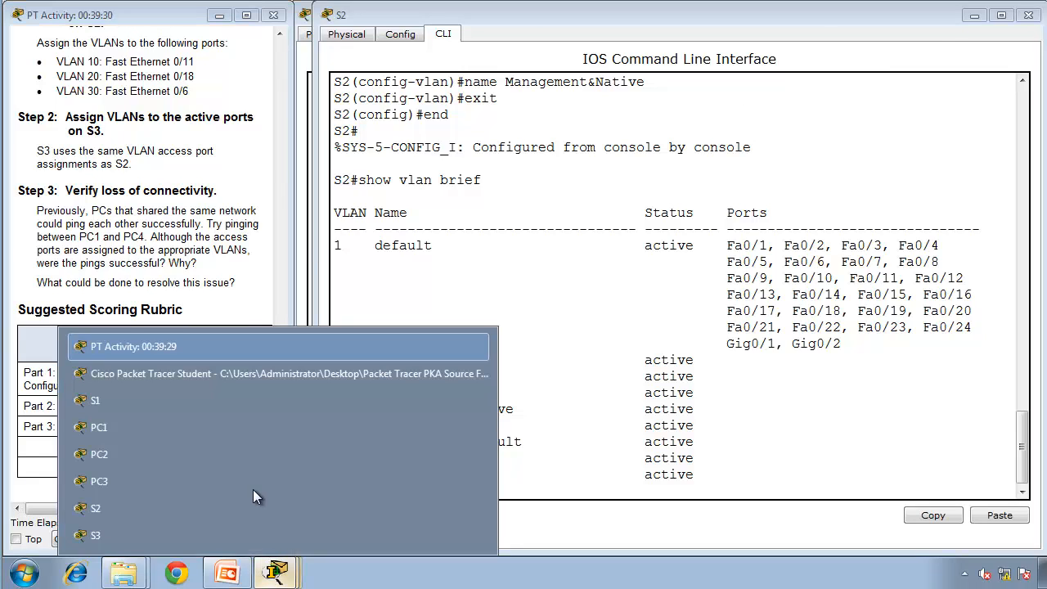
pyautogui.click(217, 370)
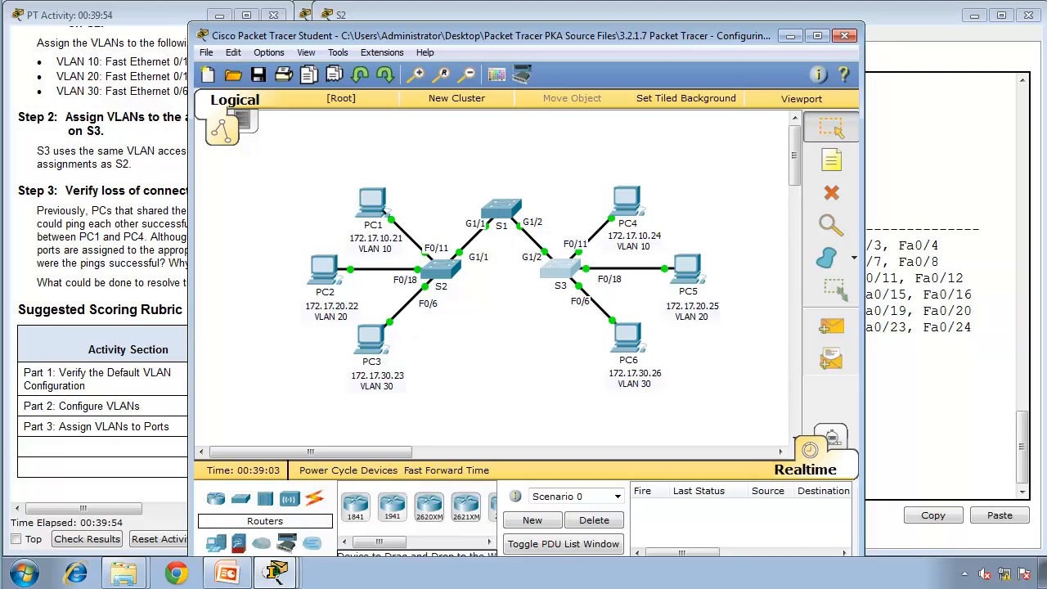
pyautogui.click(283, 579)
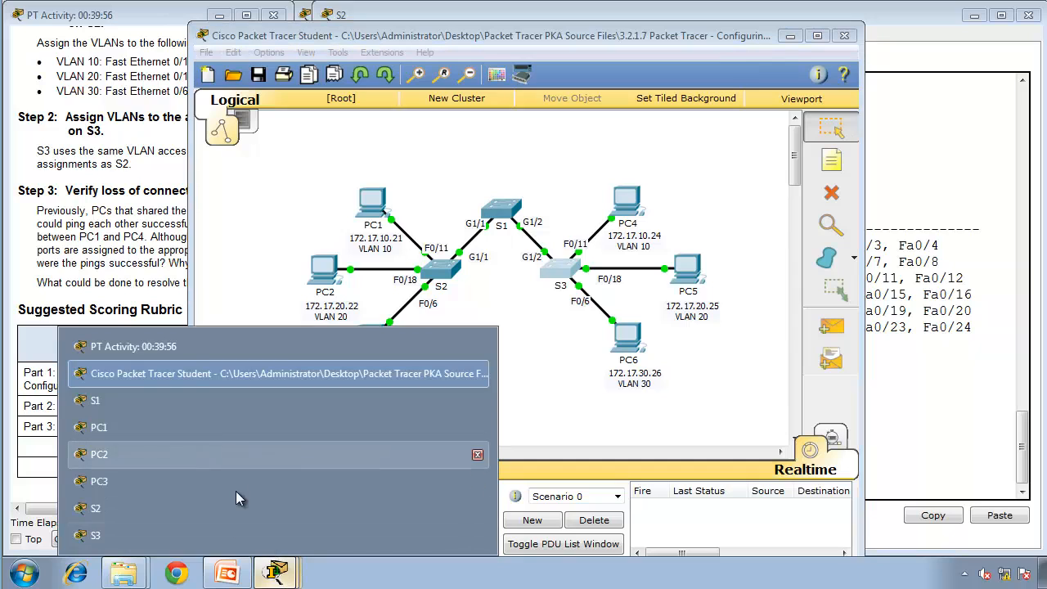
pyautogui.click(253, 521)
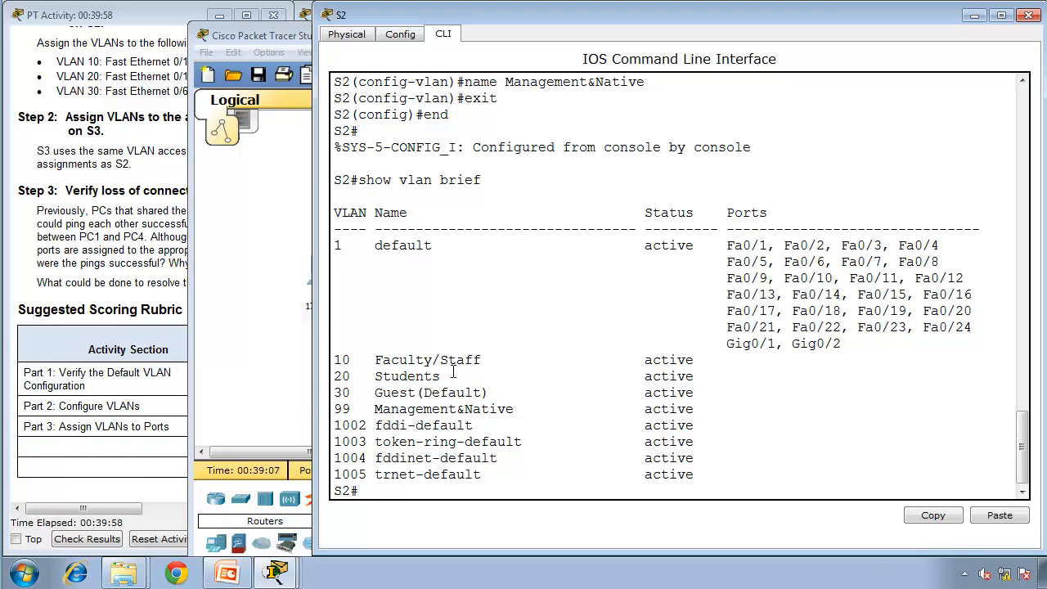
pyautogui.click(276, 37)
pyautogui.moveTo(277, 37); pyautogui.dragTo(93, 18)
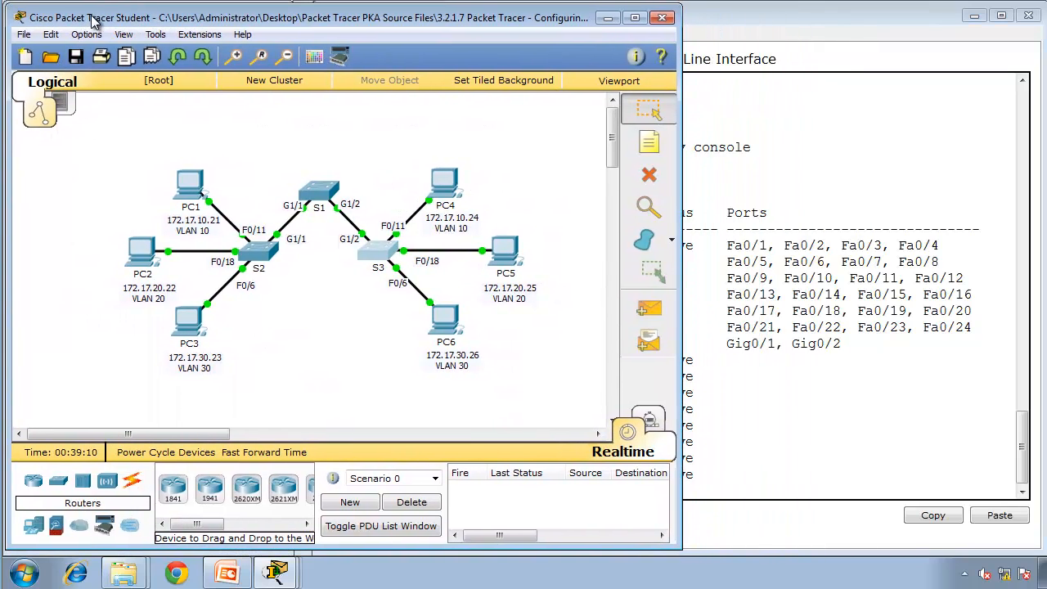
pyautogui.click(776, 303)
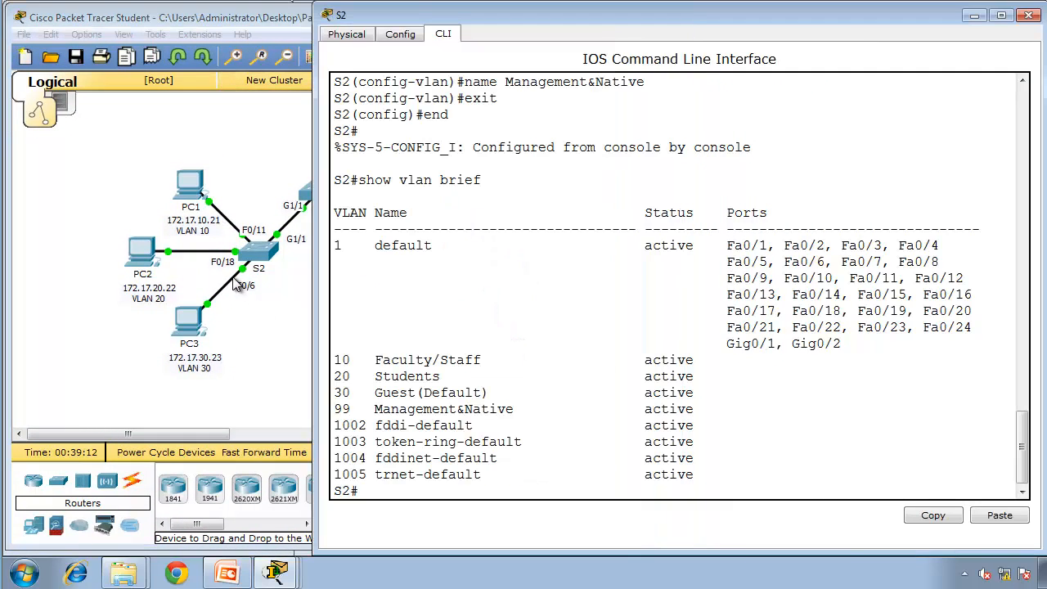
# Enter global configuration mode on S2 and open interface fa0/11 for configuration.
pyautogui.write('configuret')
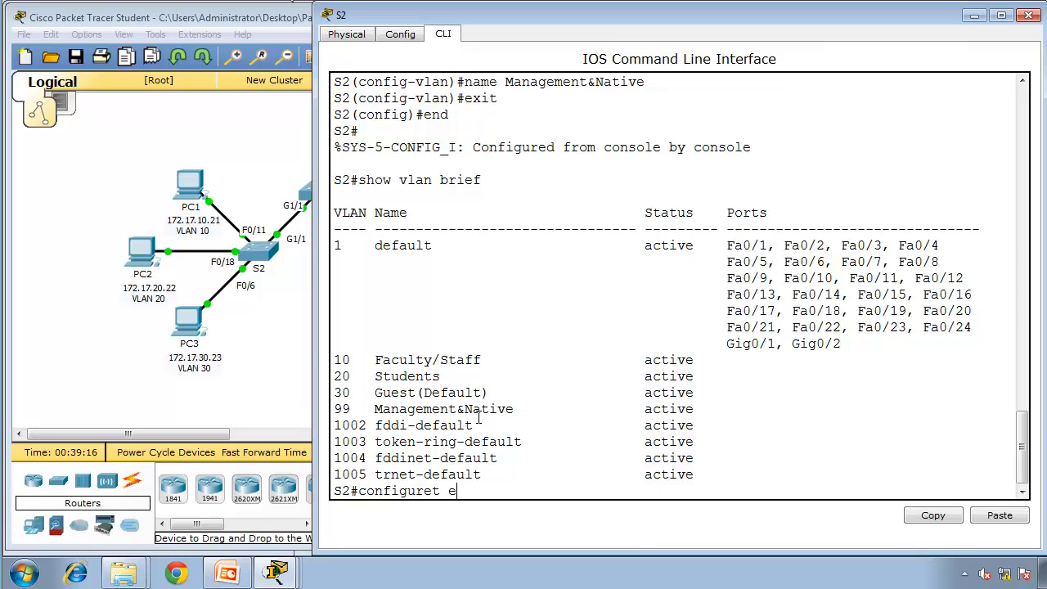
pyautogui.press('BackSpace')
pyautogui.write('terminal')
pyautogui.press('Return')
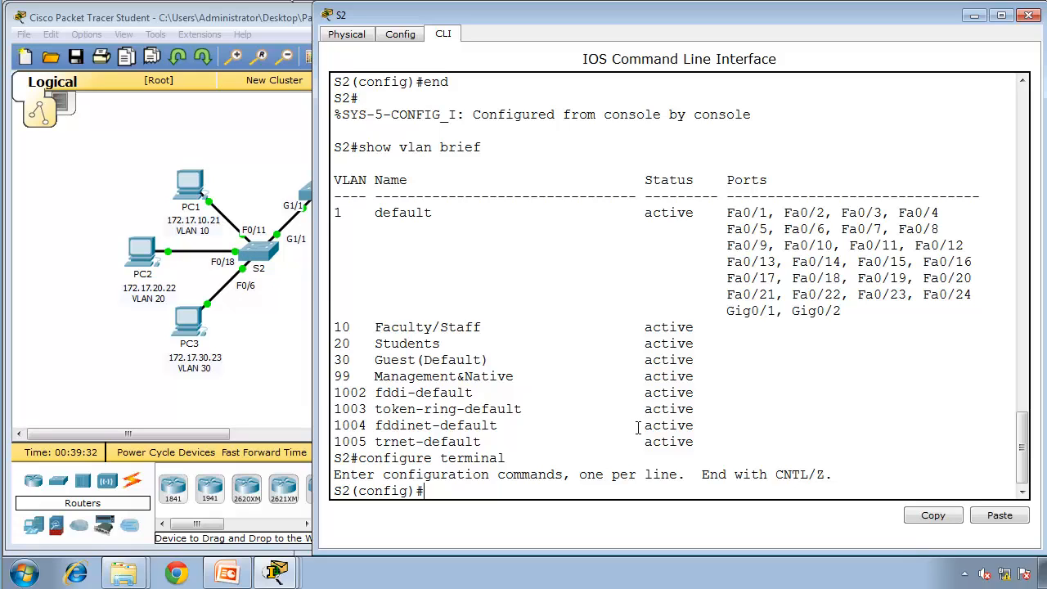
pyautogui.write('nterfac')
pyautogui.press('BackSpace')
pyautogui.write('e fa0/11')
pyautogui.press('Return')
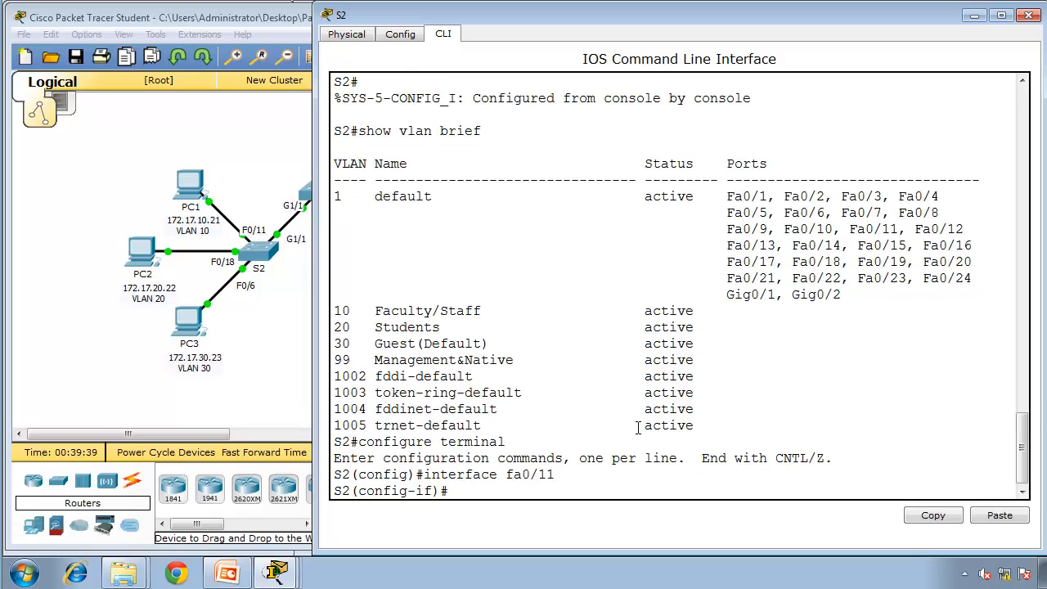
# Set S2's fa0/11 to access mode with switchport mode access and assign it to VLAN 10.
pyautogui.write('switchport mode ac')
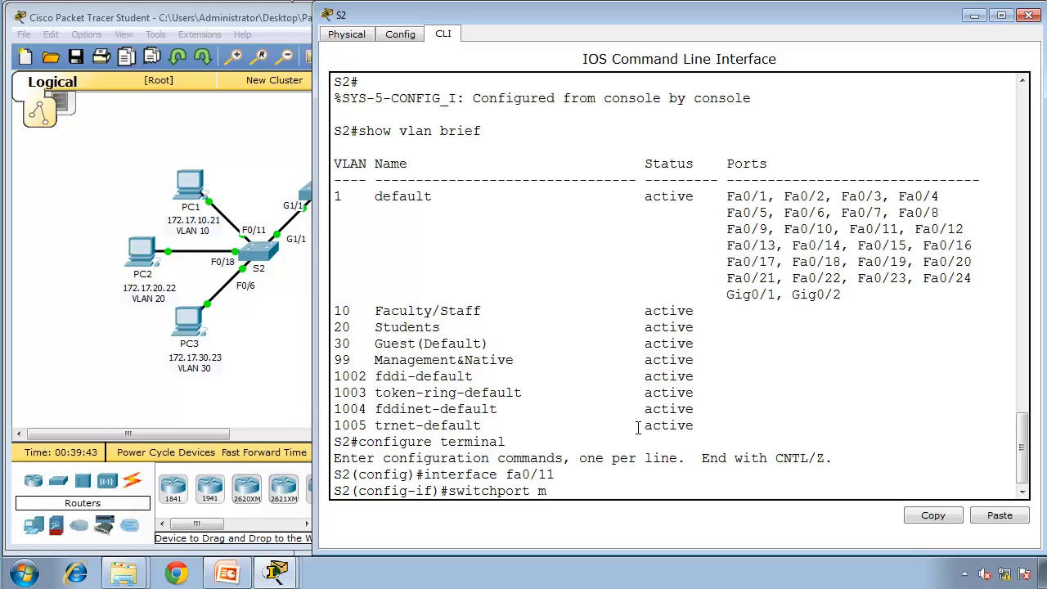
pyautogui.write('ss')
pyautogui.press('Return')
pyautogui.write('switchport')
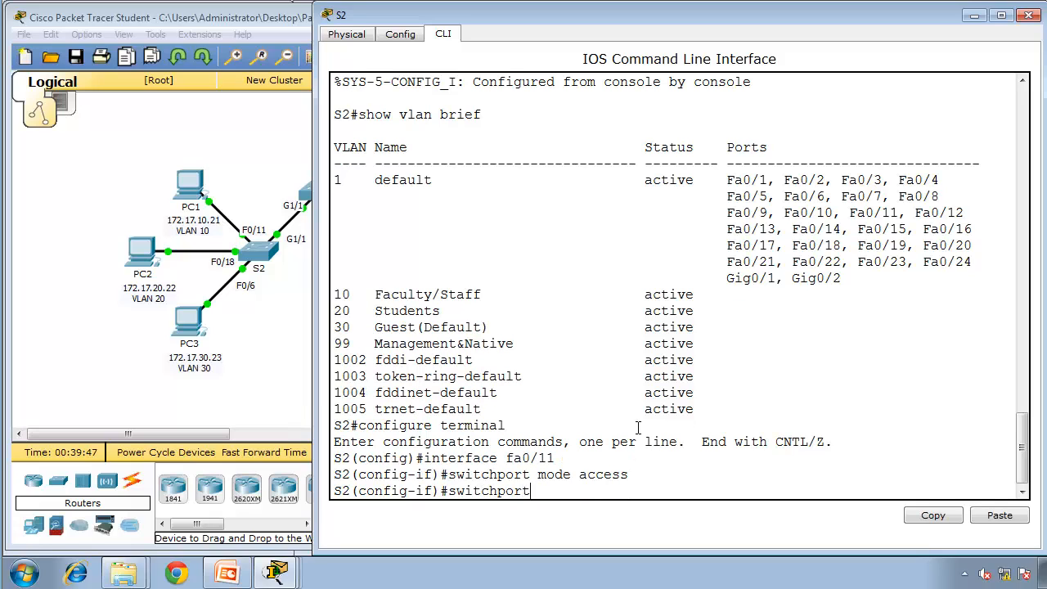
pyautogui.write(' access vlan 10')
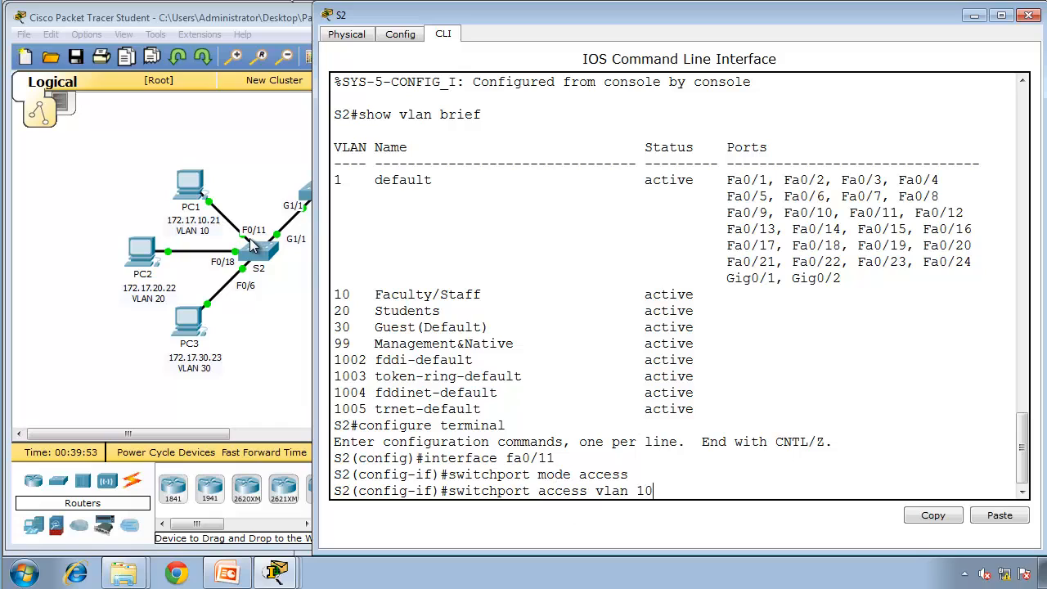
pyautogui.press('Return')
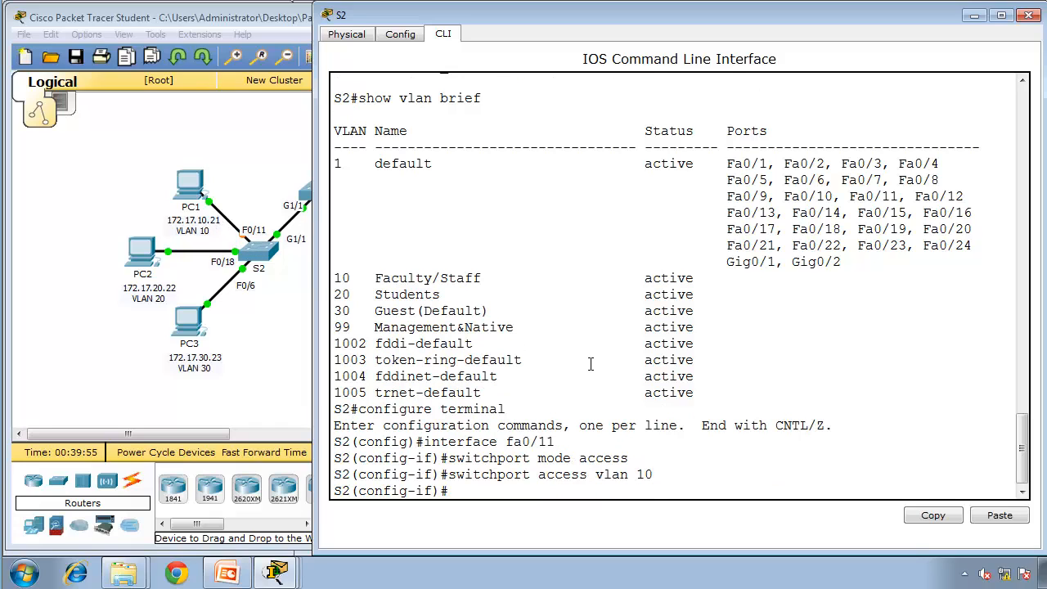
# End configuration mode on S2 and run show vlan brief to check the port assignment of VLAN 10.
pyautogui.write('end')
pyautogui.press('Return')
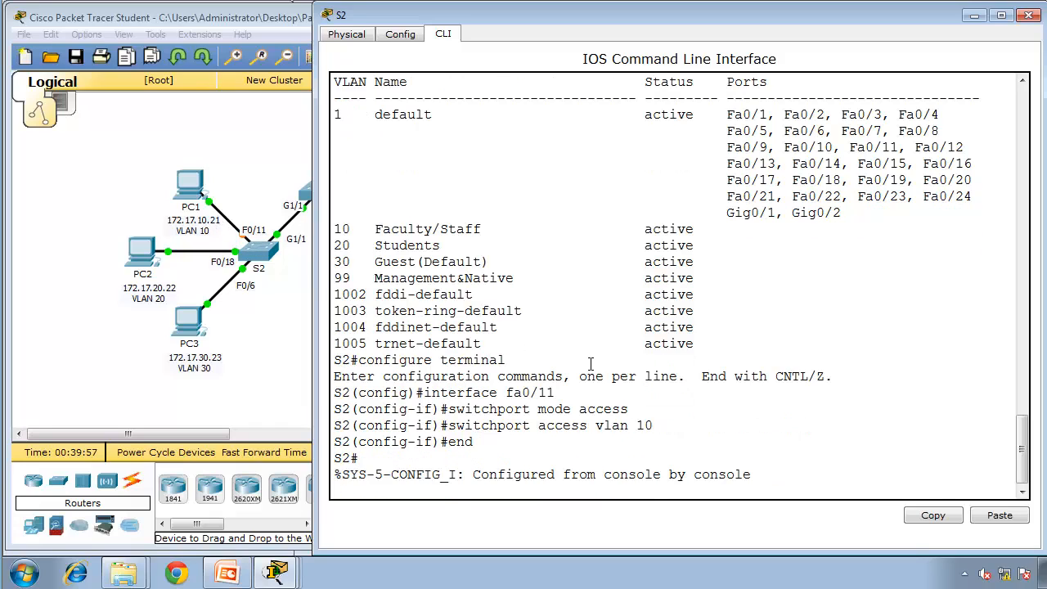
pyautogui.write('show vlan brief')
pyautogui.press('Return')
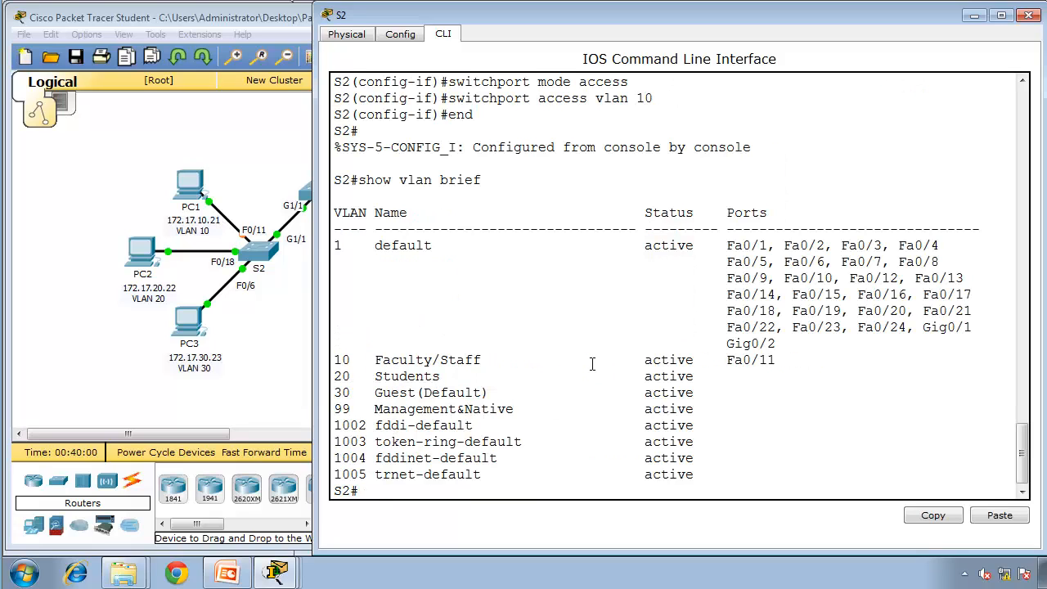
pyautogui.moveTo(776, 360); pyautogui.dragTo(326, 364)
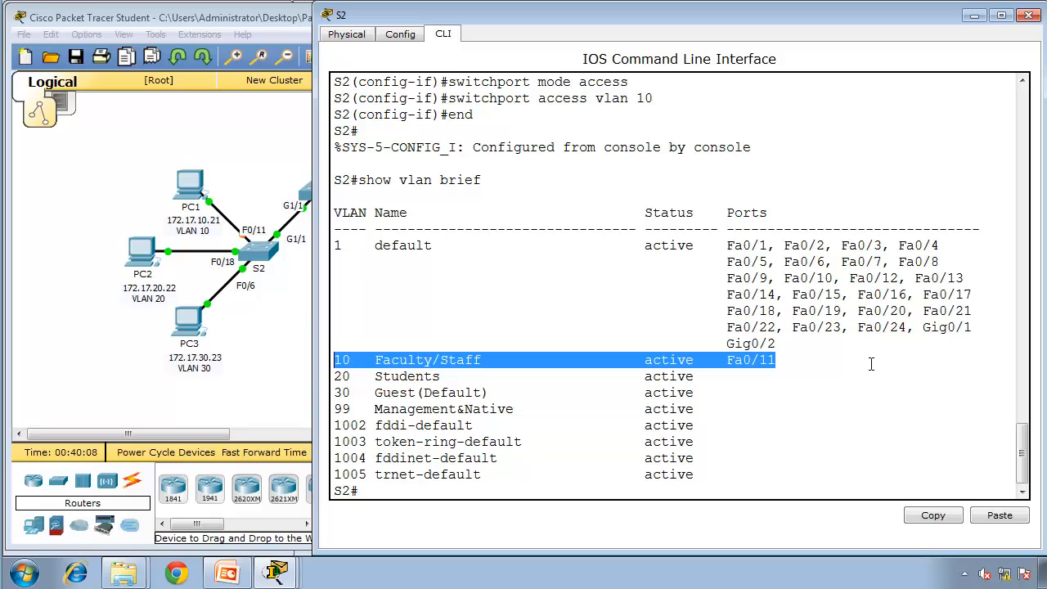
pyautogui.click(701, 493)
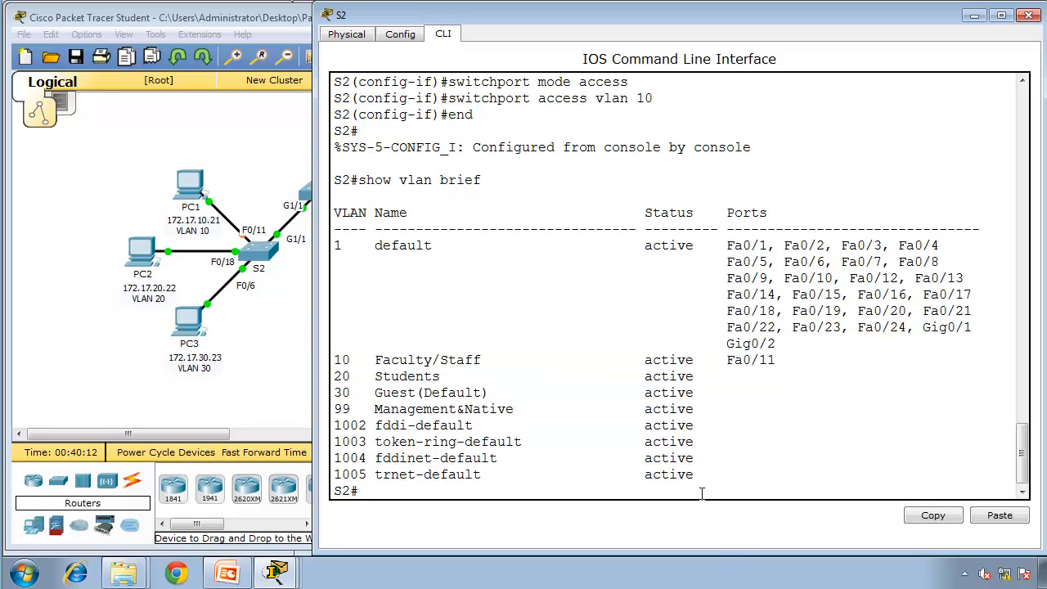
# Re-enter global configuration mode on S2 and open interface fa0/18 for configuration.
pyautogui.write('conf')
pyautogui.press('Up')
pyautogui.press('Up')
pyautogui.press('Return')
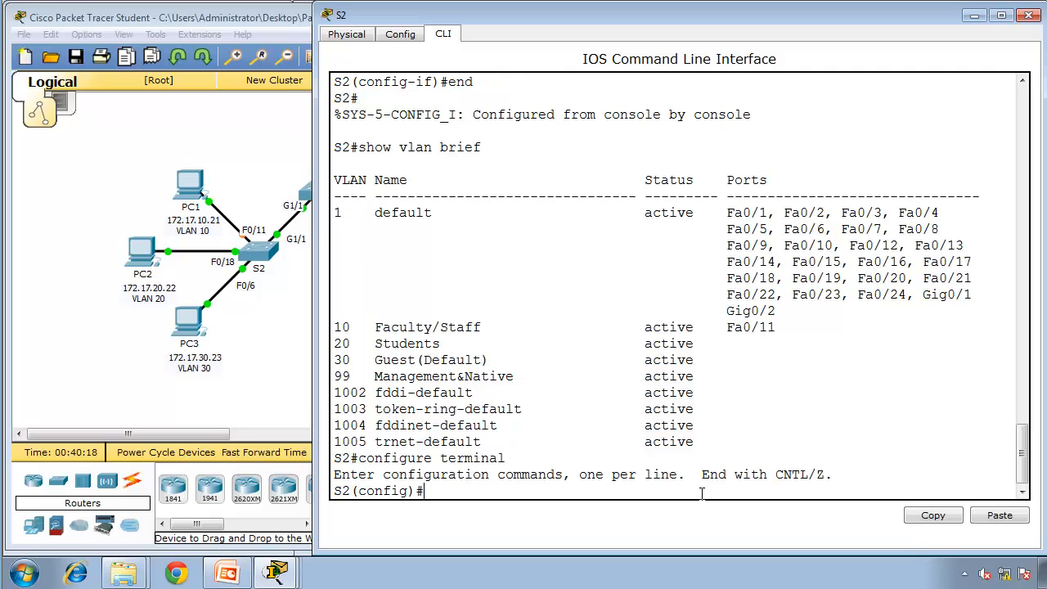
pyautogui.press('Up')
pyautogui.press('Up')
pyautogui.press('Up')
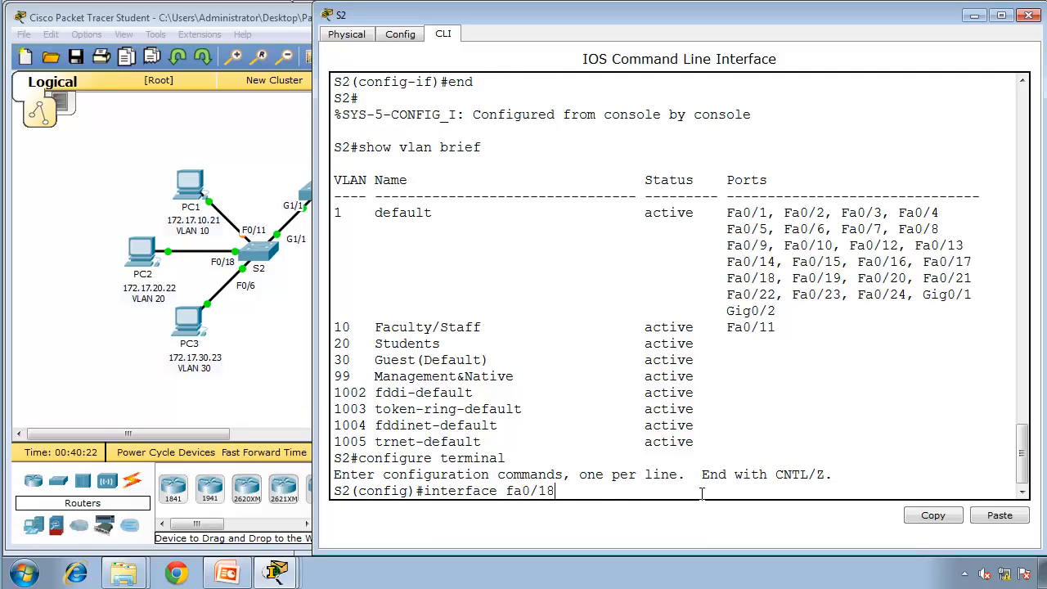
pyautogui.press('Return')
# Set S2's fa0/18 to access mode and assign it to VLAN 20 with switchport access vlan 20.
pyautogui.press('Up')
pyautogui.press('Up')
pyautogui.press('Up')
pyautogui.press('Up')
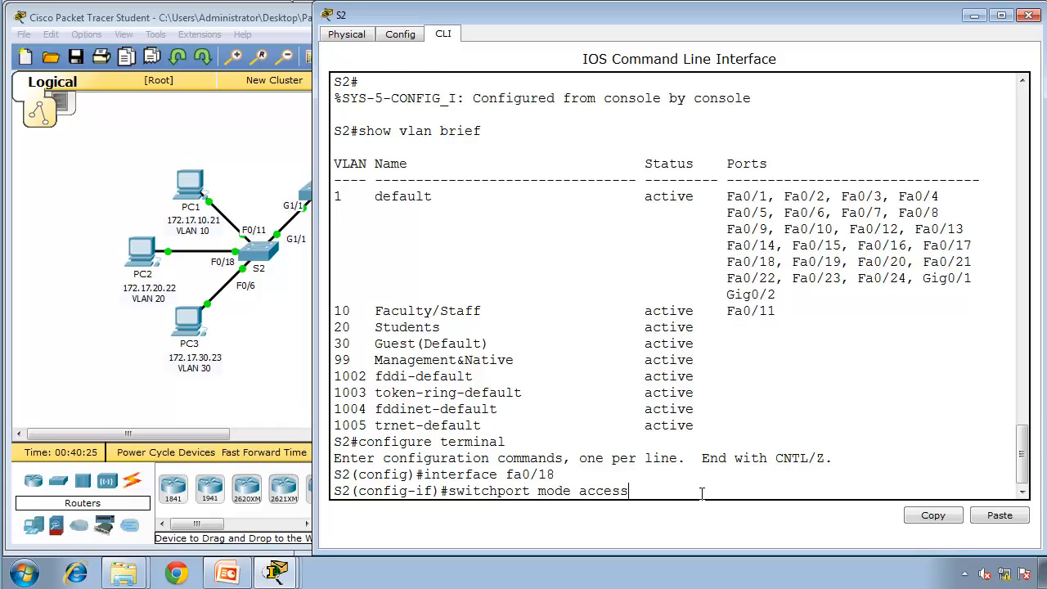
pyautogui.press('Return')
pyautogui.press('Up')
pyautogui.press('Up')
pyautogui.press('Up')
pyautogui.press('Up')
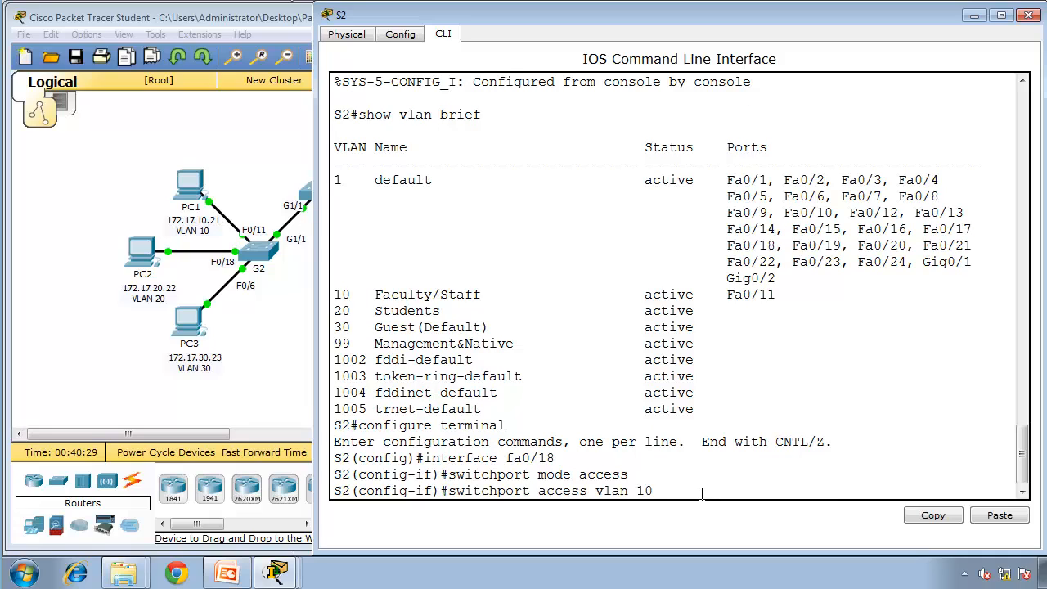
pyautogui.press('BackSpace')
pyautogui.press('BackSpace')
pyautogui.write('20')
pyautogui.press('Return')
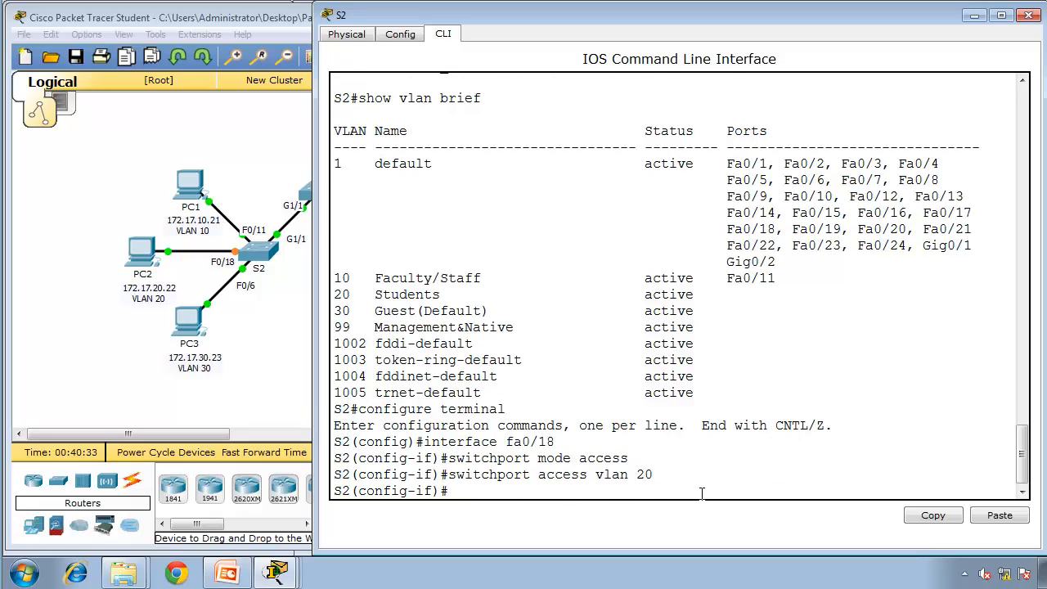
# Exit to global configuration on S2, then set interface fa0/6 to access mode and assign it to VLAN 30.
pyautogui.write('exit')
pyautogui.press('Return')
pyautogui.write('interface fa00')
pyautogui.press('BackSpace')
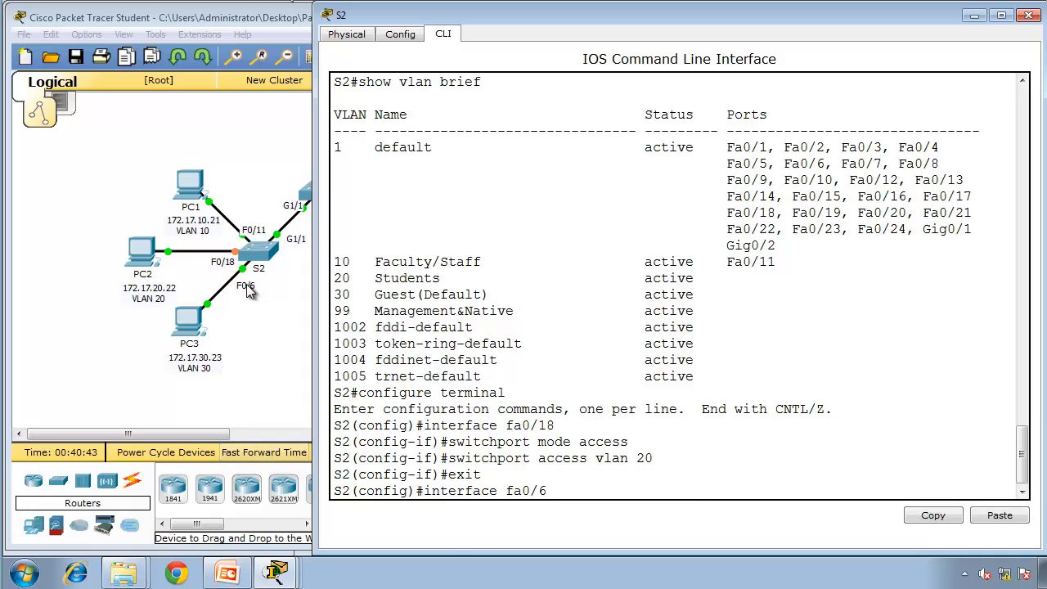
pyautogui.press('Return')
pyautogui.write('switchport m')
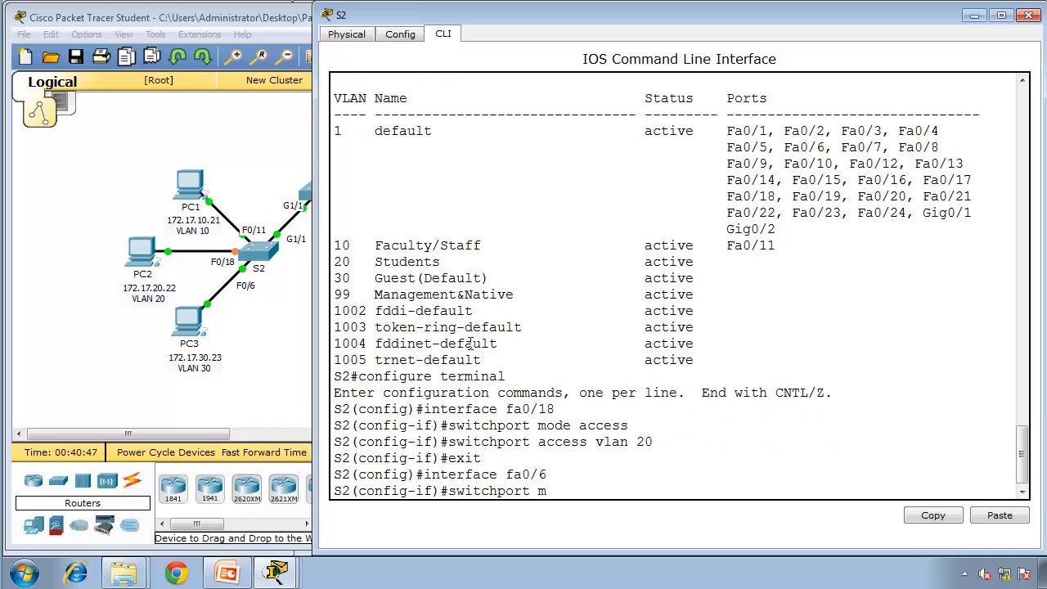
pyautogui.write('ode access')
pyautogui.press('Return')
pyautogui.write('switchport ')
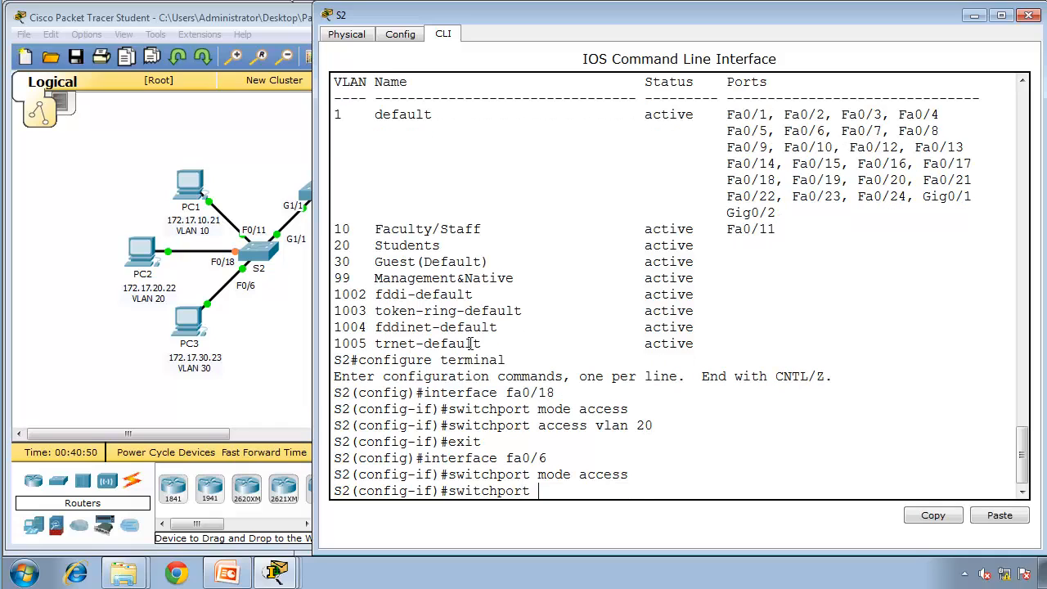
pyautogui.write('access vlan 30')
pyautogui.press('Return')
# End configuration mode on S2 and run show vlan brief to check the ports of VLANs 10, 20 and 30.
pyautogui.write('end')
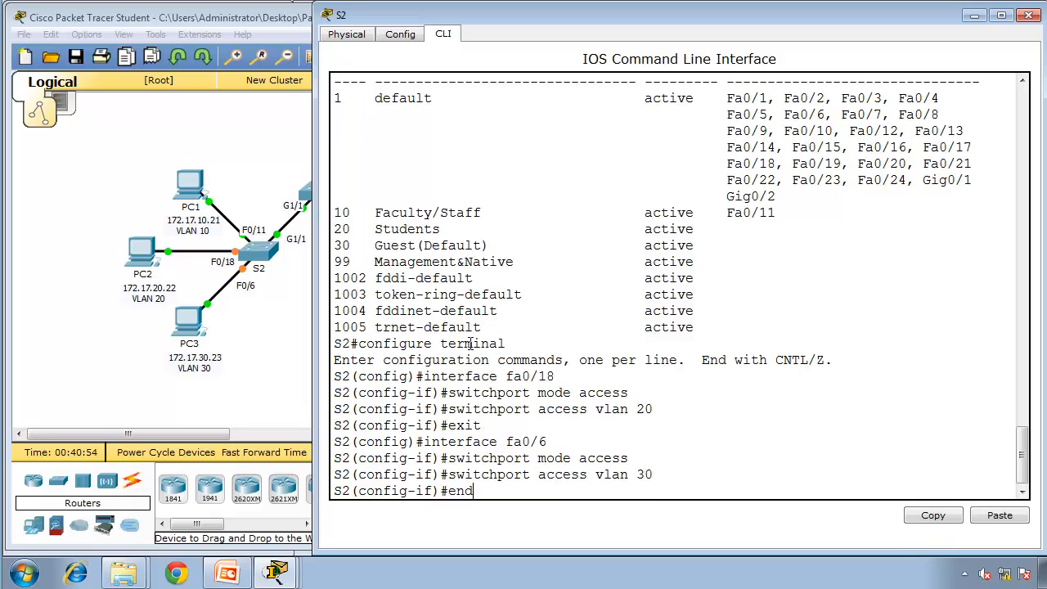
pyautogui.press('Return')
pyautogui.write('show vlan brief')
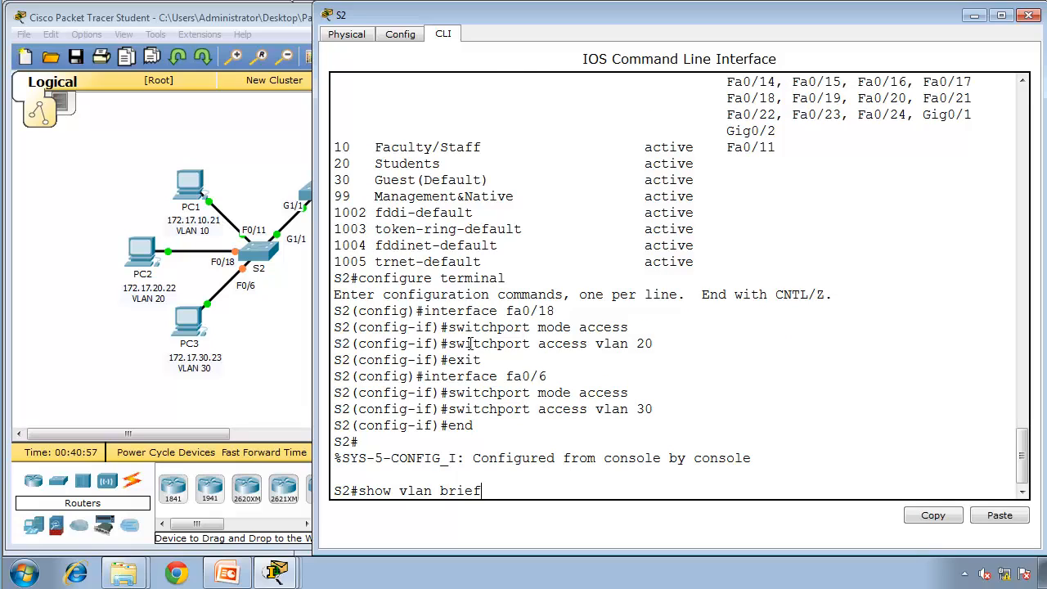
pyautogui.press('Return')
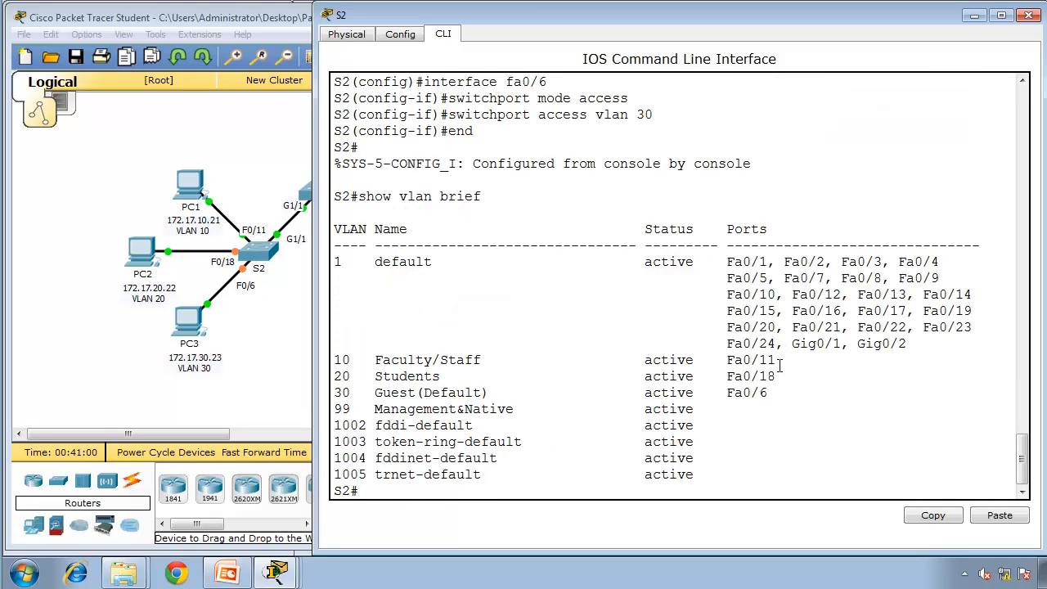
pyautogui.moveTo(779, 365); pyautogui.dragTo(333, 361)
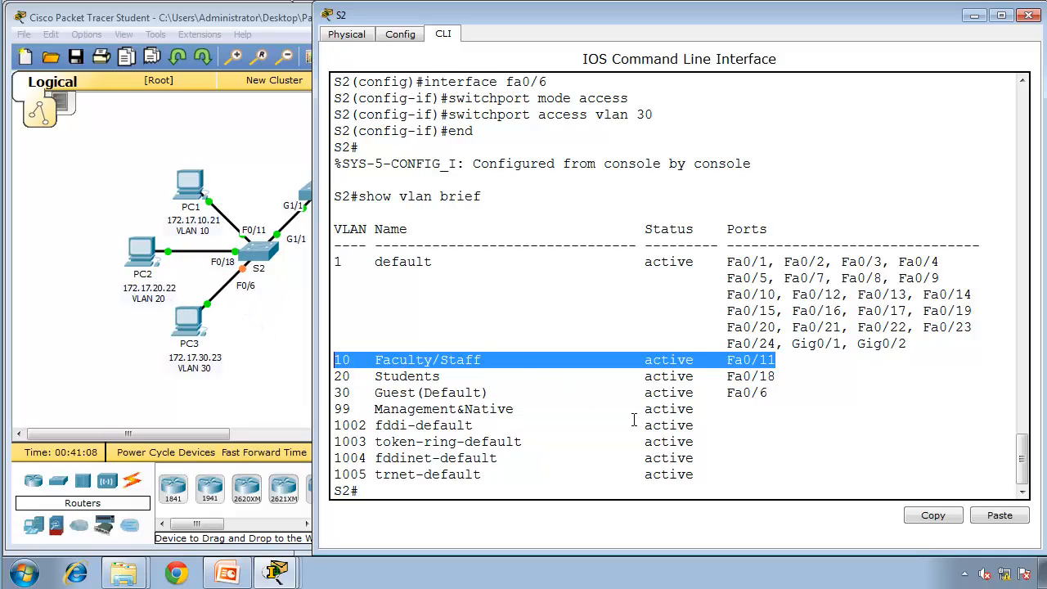
pyautogui.moveTo(781, 398); pyautogui.dragTo(184, 360)
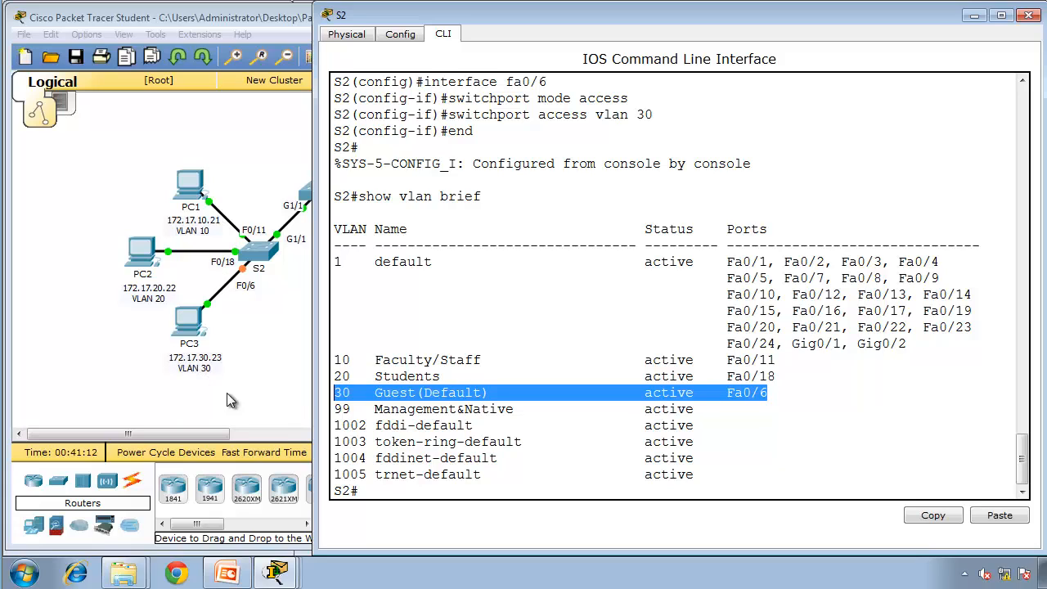
pyautogui.click(350, 431)
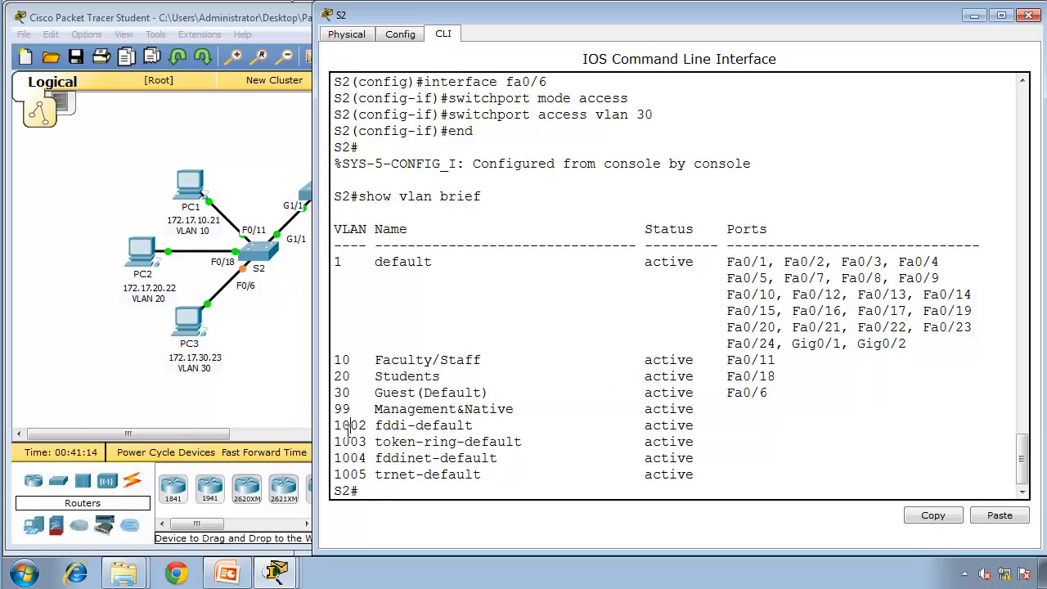
# Open a blank Notepad document and snap its window to half the screen beside the network topology.
pyautogui.click(82, 358)
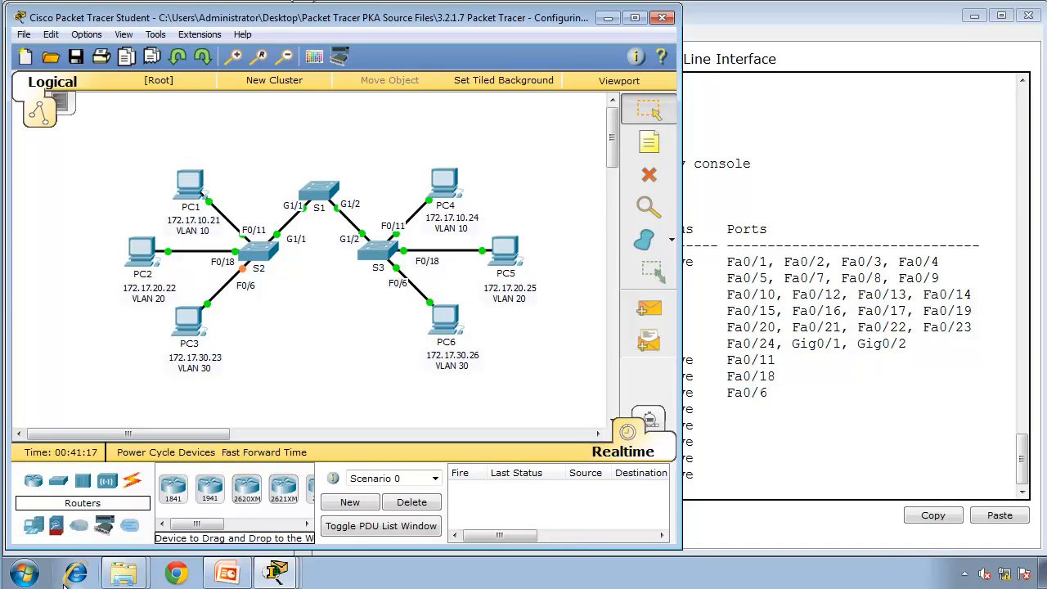
pyautogui.click(34, 577)
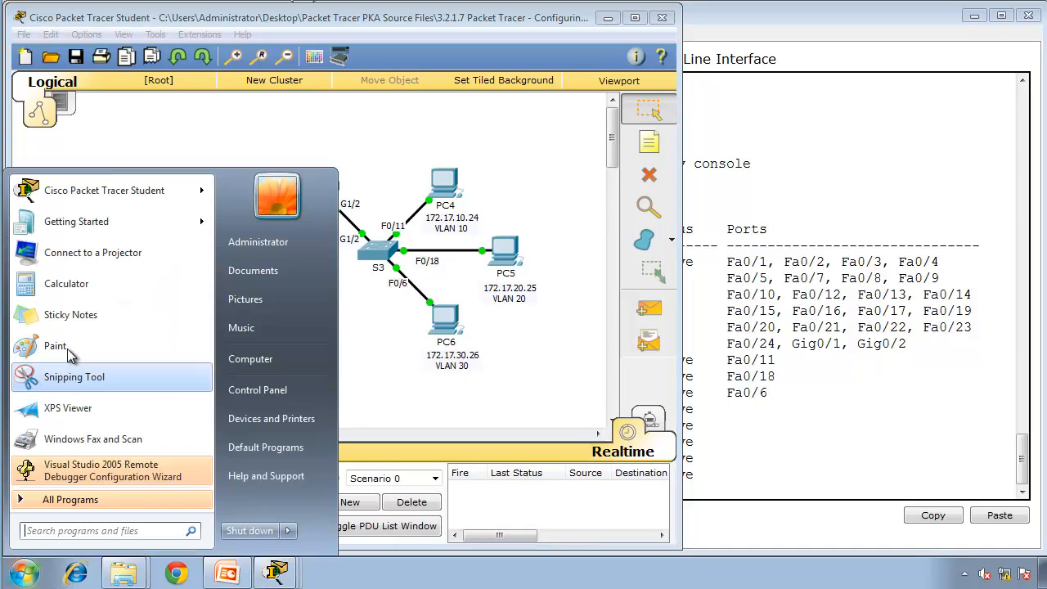
pyautogui.write('notepad')
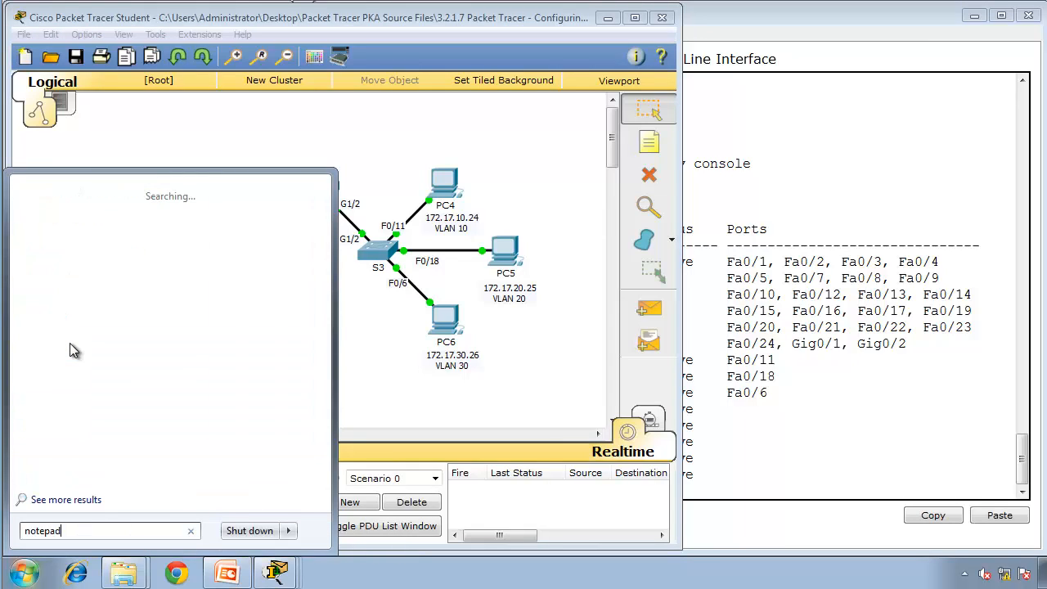
pyautogui.press('Return')
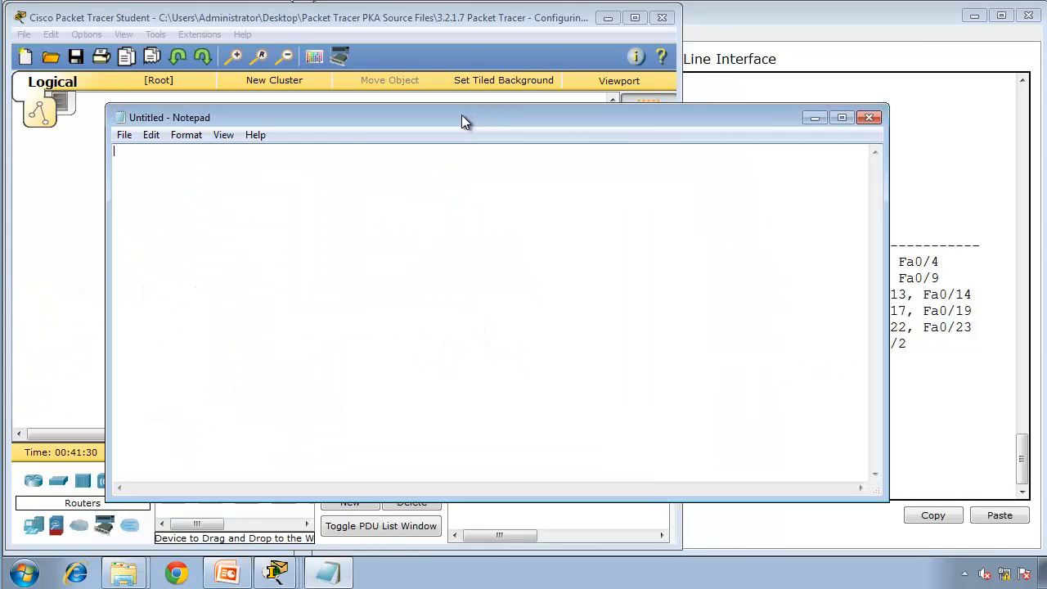
pyautogui.press('super+Right')
# Set the Notepad font size to 14.
pyautogui.click(607, 33)
pyautogui.click(615, 72)
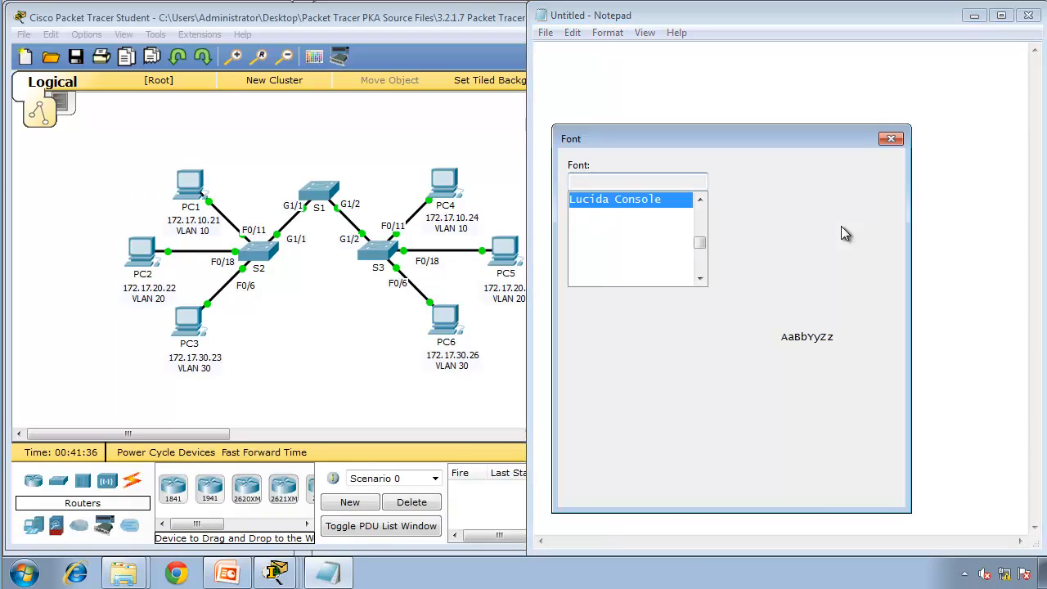
pyautogui.click(849, 235)
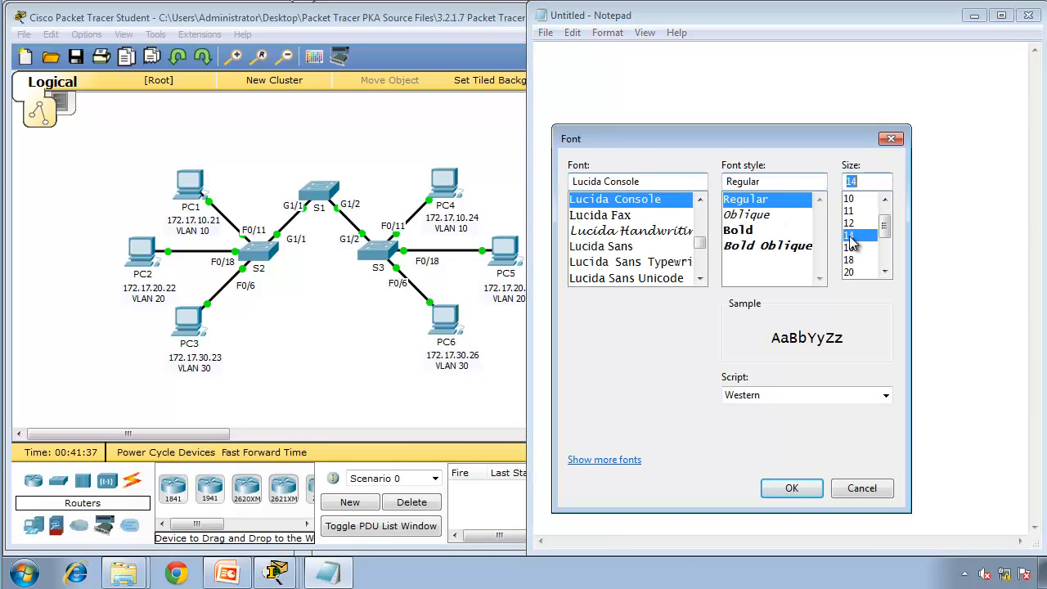
pyautogui.click(792, 488)
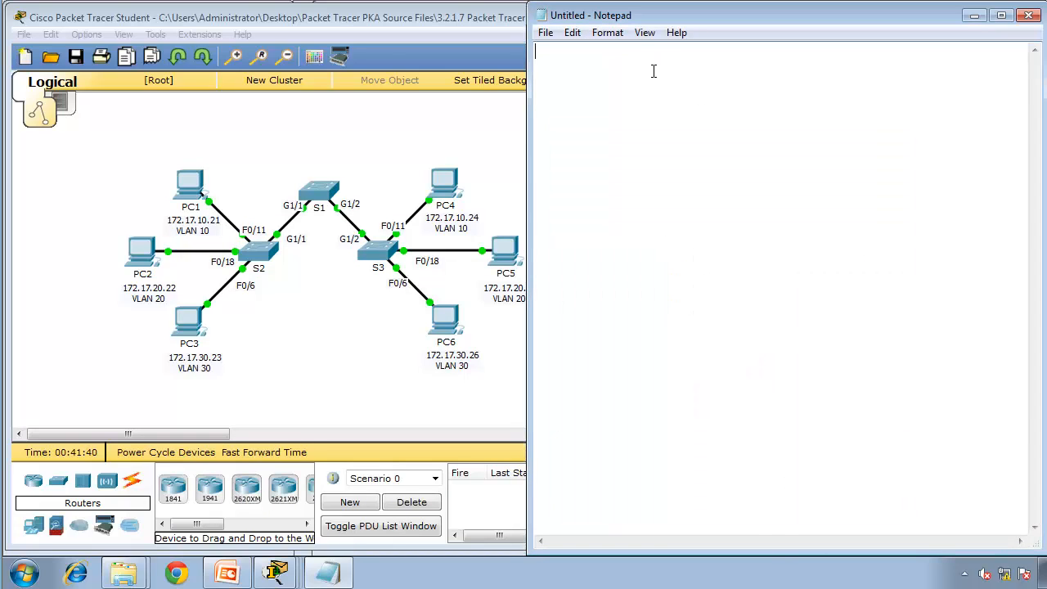
# Write a configuration block in Notepad for interface fa0/11 with switchport mode access and switchport access vlan 10.
pyautogui.write('interface fa0/11')
pyautogui.press('Return')
pyautogui.write('switchport mode access')
pyautogui.press('Return')
pyautogui.write('switchport access vlan 10')
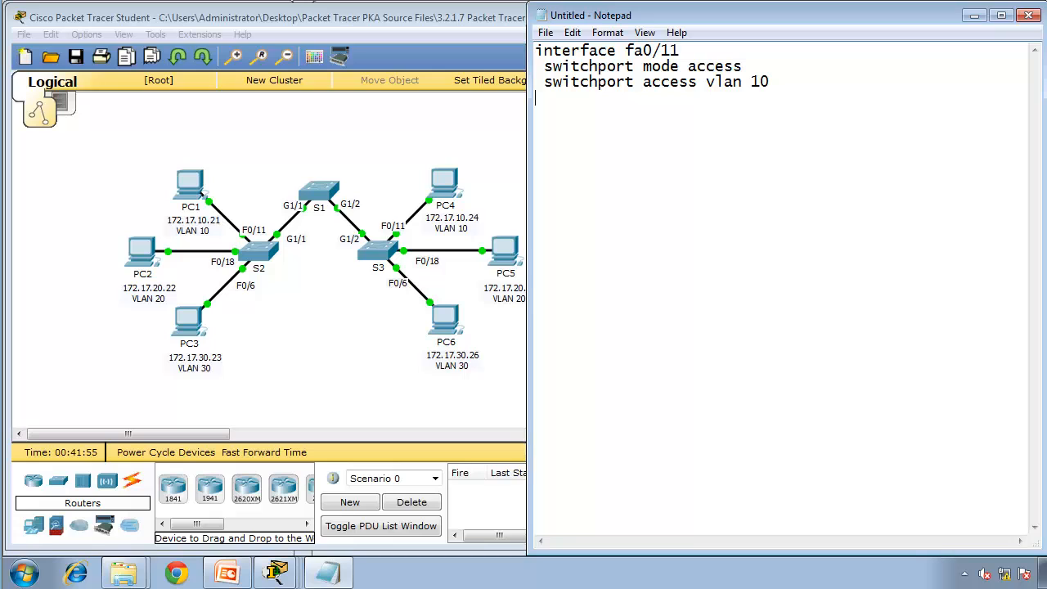
# Duplicate the three-line fa0/11 block twice below the original so the script has three consecutive blocks.
pyautogui.hotkey('shift', 'Up')
pyautogui.hotkey('shift', 'Up')
pyautogui.hotkey('shift', 'Up')
pyautogui.hotkey('ctrl', 'c')
pyautogui.press('Down')
pyautogui.hotkey('ctrl', 'v')
pyautogui.hotkey('ctrl', 'v')
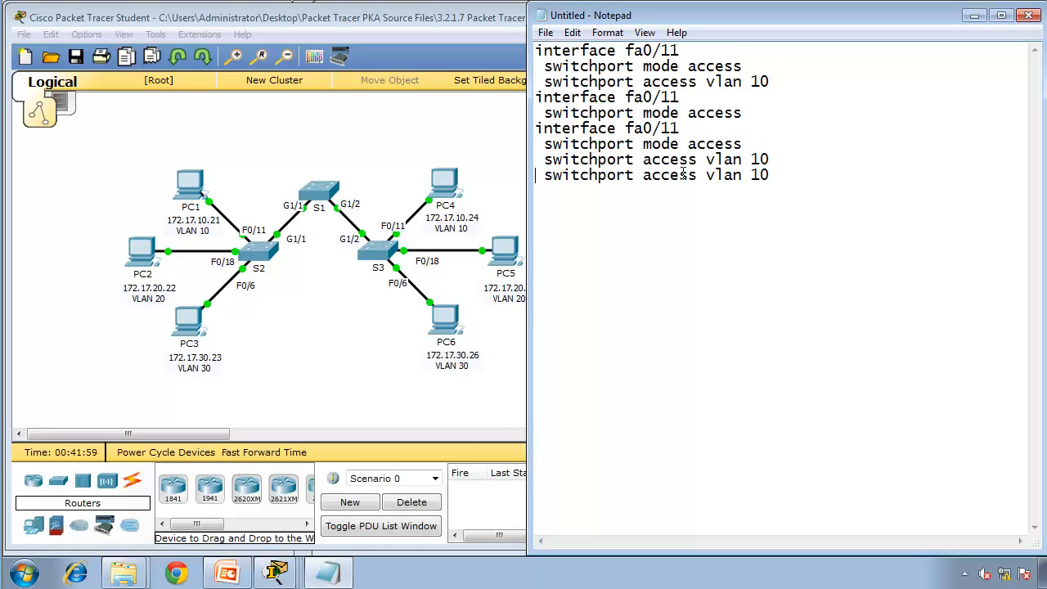
pyautogui.hotkey('ctrl', 'z')
pyautogui.press('Down')
pyautogui.hotkey('ctrl', 'v')
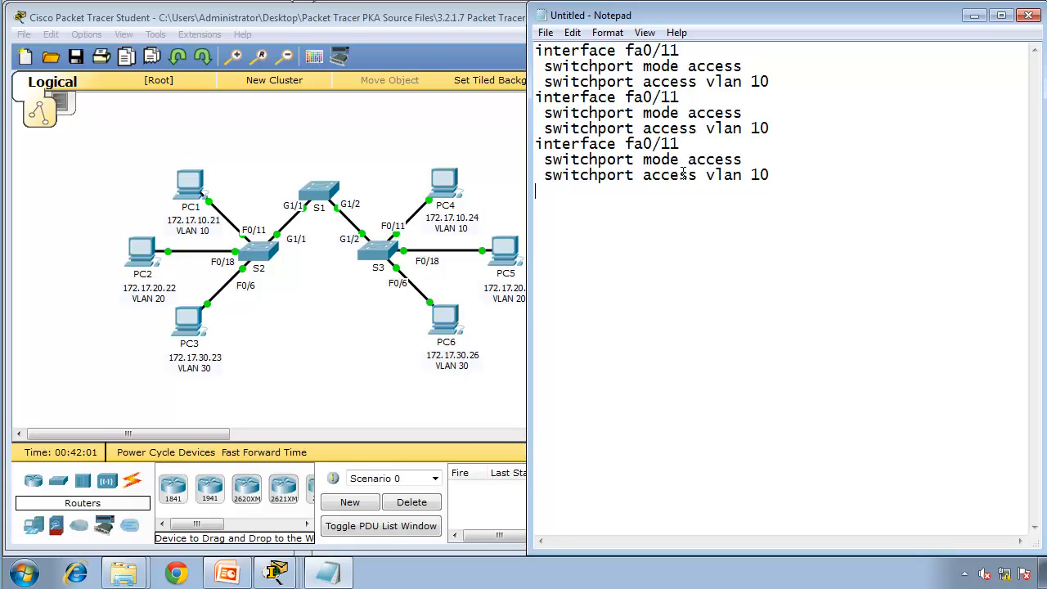
# Separate the three interface blocks with a line containing only an exclamation mark between each pair.
pyautogui.press('Up')
pyautogui.press('Up')
pyautogui.press('Up')
pyautogui.write('!')
pyautogui.press('Return')
pyautogui.press('Down')
pyautogui.write('!')
pyautogui.press('Return')
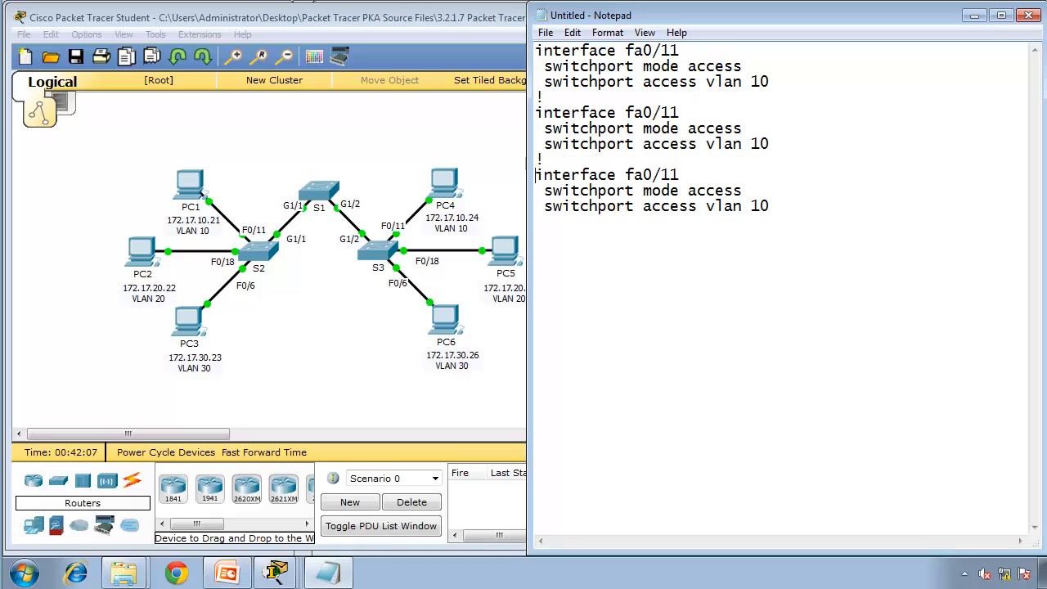
pyautogui.moveTo(545, 95); pyautogui.dragTo(534, 96)
# Change the second block to interface fa0/18 with VLAN 20 and the third block to interface fa0/6 with VLAN 30.
pyautogui.click(705, 115)
pyautogui.press('BackSpace')
pyautogui.write('8')
pyautogui.click(762, 144)
pyautogui.press('BackSpace')
pyautogui.write('2')
pyautogui.press('BackSpace')
pyautogui.press('BackSpace')
pyautogui.write('6')
pyautogui.moveTo(779, 207); pyautogui.dragTo(749, 207)
pyautogui.write('30')
# Copy the entire three-interface configuration script from Notepad.
pyautogui.hotkey('ctrl', 'a')
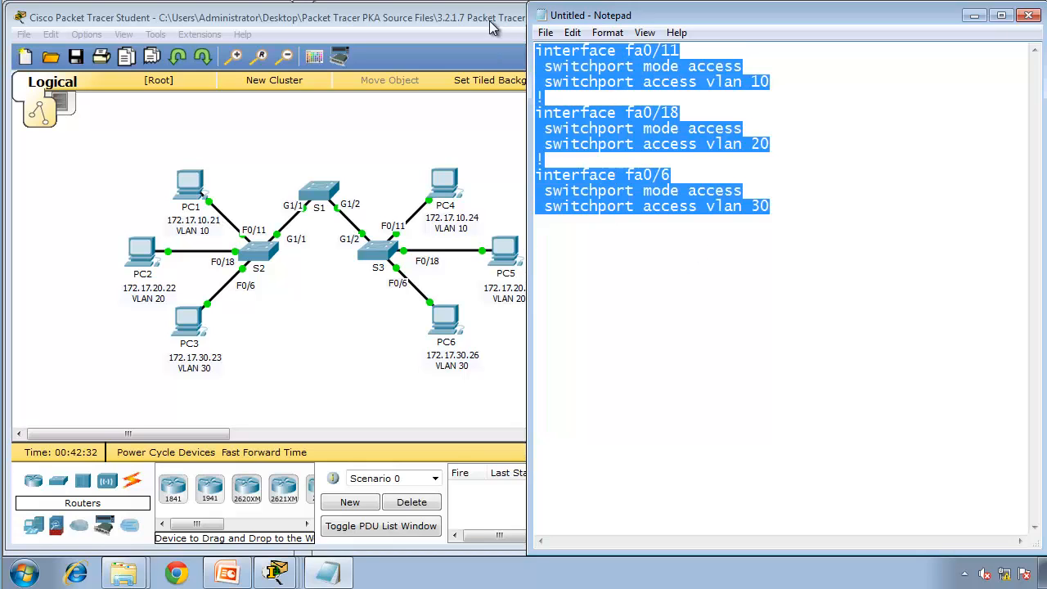
pyautogui.click(565, 54)
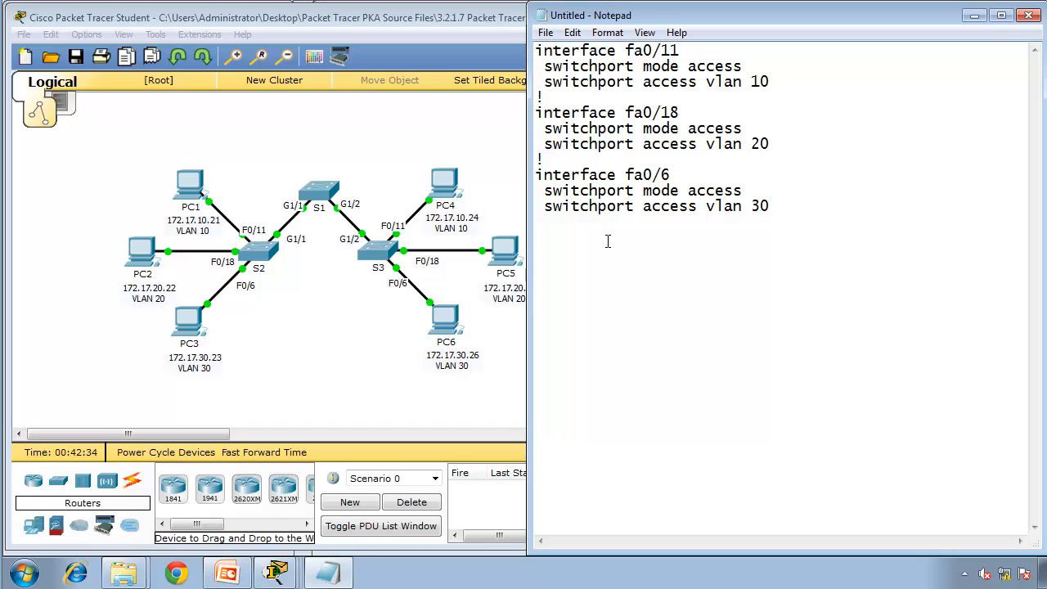
pyautogui.hotkey('ctrl', 'a')
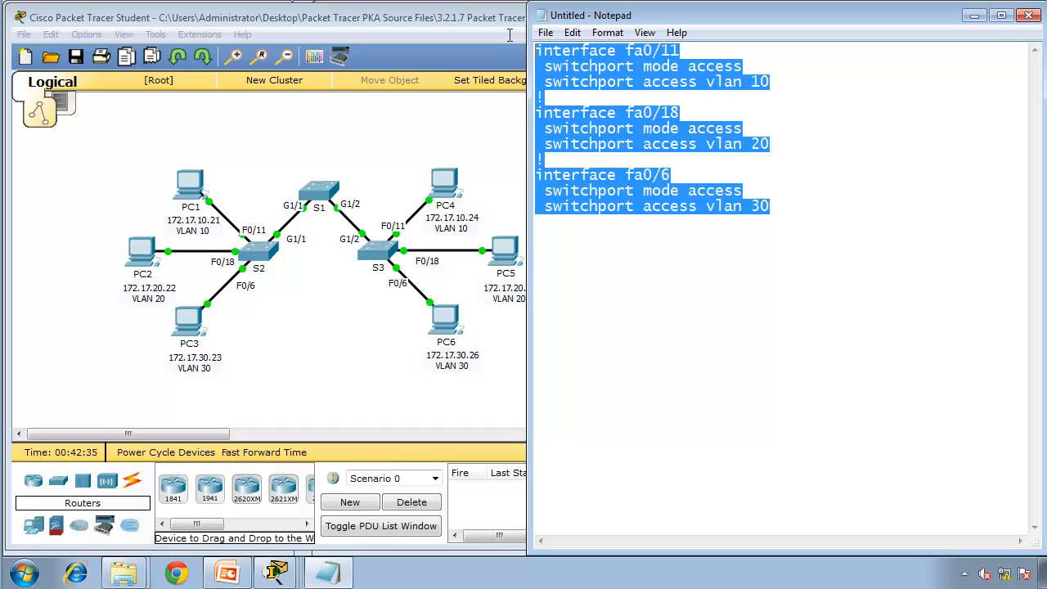
pyautogui.rightClick(566, 61)
pyautogui.click(577, 107)
# Switch back to Packet Tracer, open the CLI of switch S3 and enter global configuration mode with conf t.
pyautogui.click(341, 311)
pyautogui.doubleClick(370, 254)
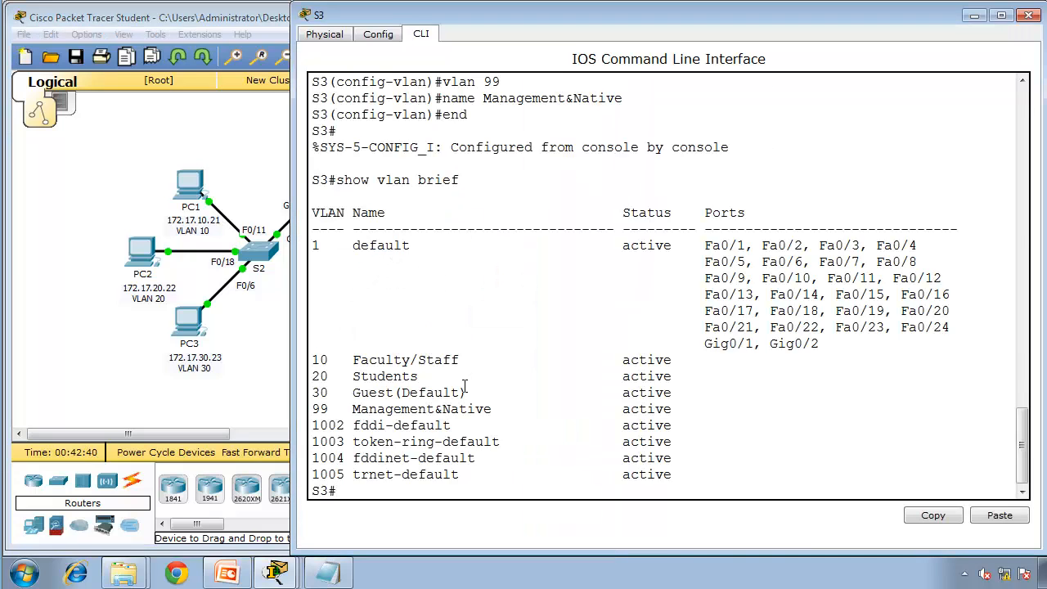
pyautogui.write('conf t')
pyautogui.press('Return')
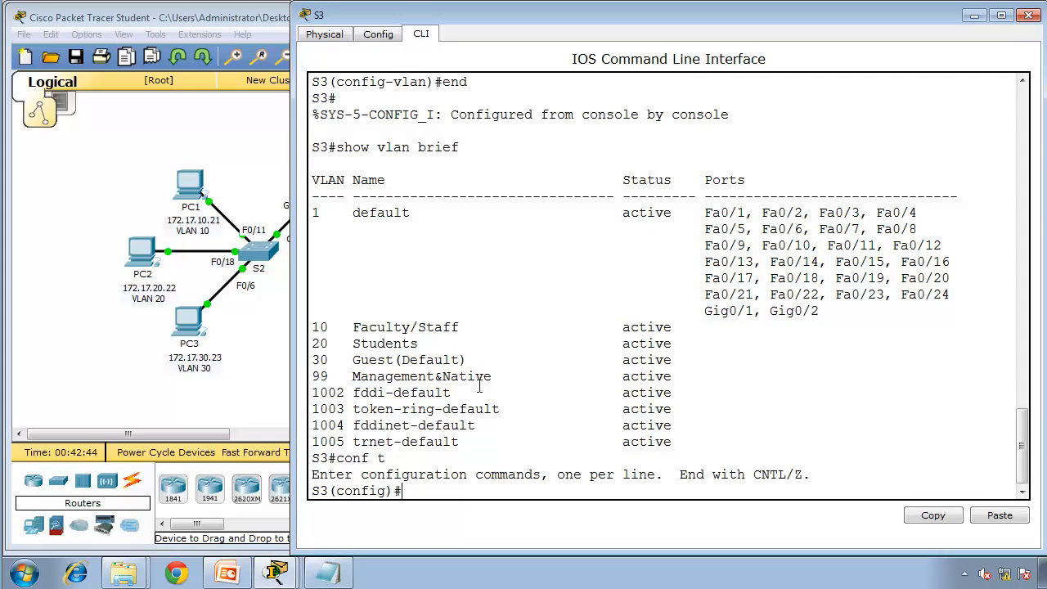
# Paste the copied script into S3's CLI to assign fa0/11, fa0/18 and fa0/6 to VLANs 10, 20 and 30.
pyautogui.rightClick(479, 386)
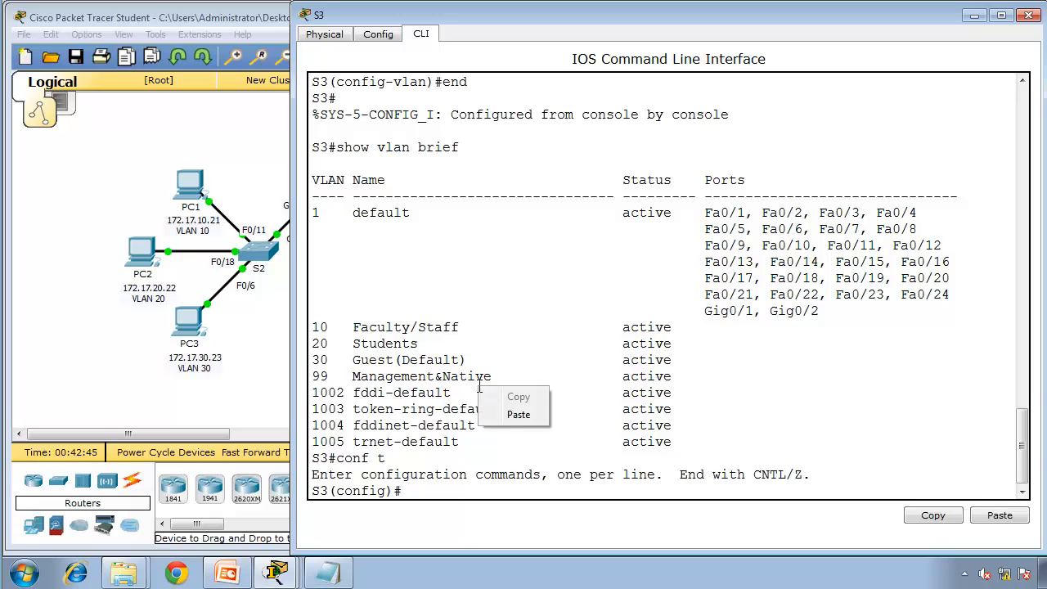
pyautogui.click(515, 415)
pyautogui.moveTo(486, 403); pyautogui.dragTo(434, 311)
pyautogui.click(435, 311)
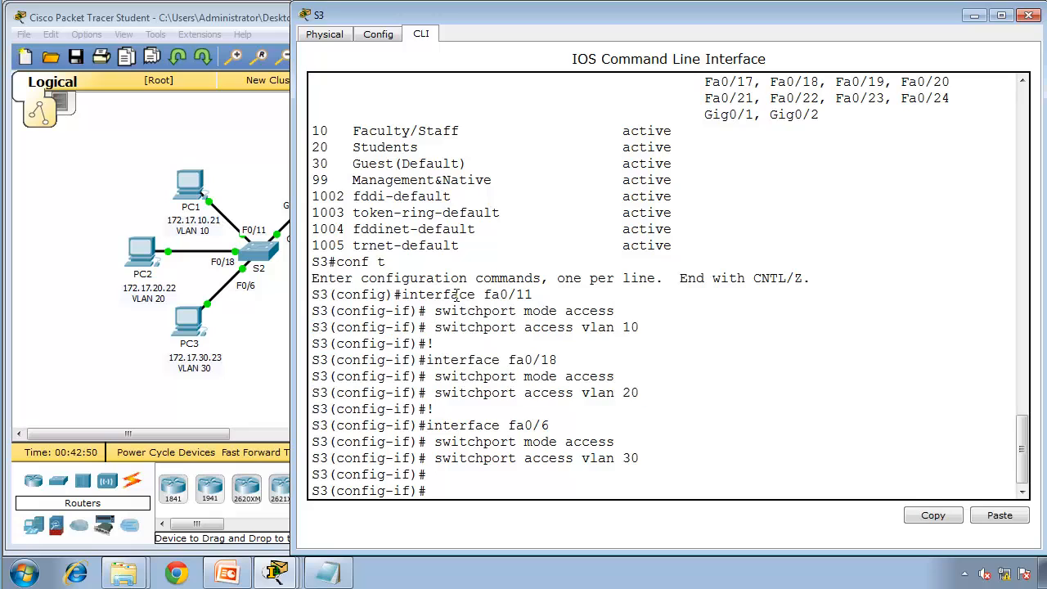
# End configuration mode on S3 and run show vlan brief to check the ports of VLANs 10, 20 and 30.
pyautogui.write('end')
pyautogui.press('Return')
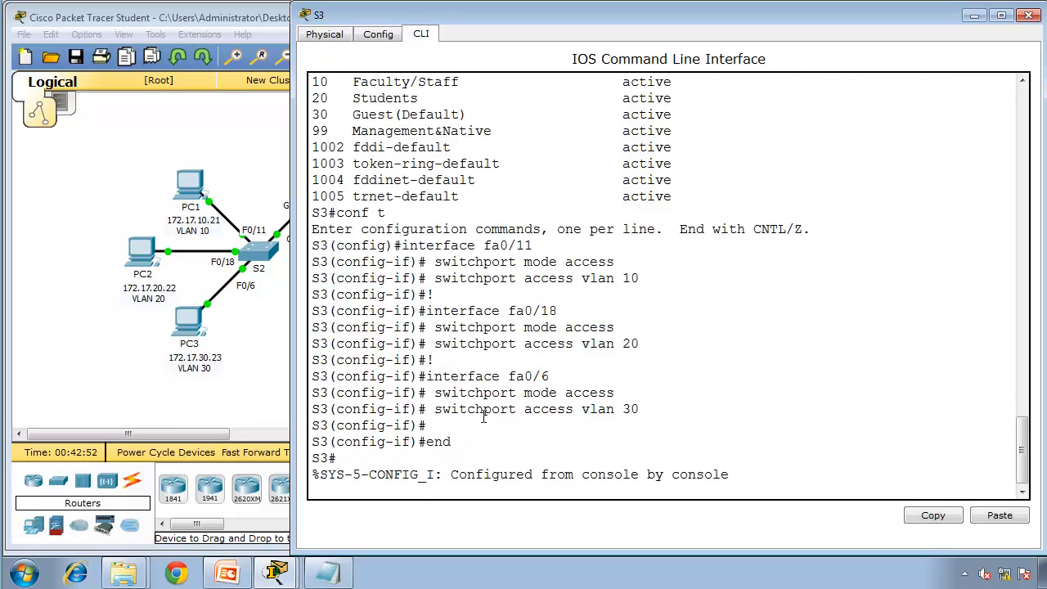
pyautogui.write('show vlan brief')
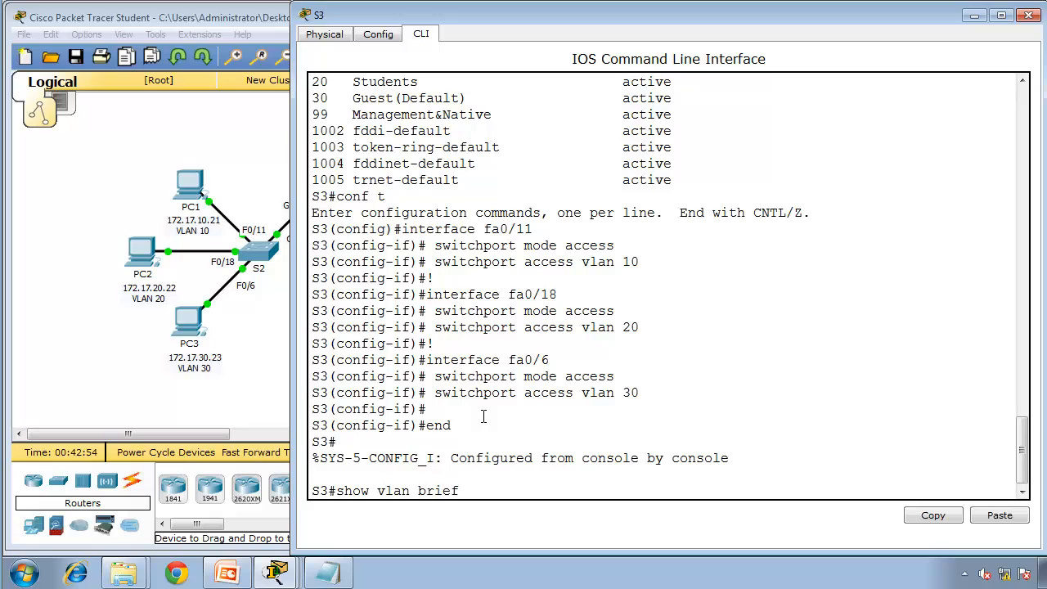
pyautogui.press('Return')
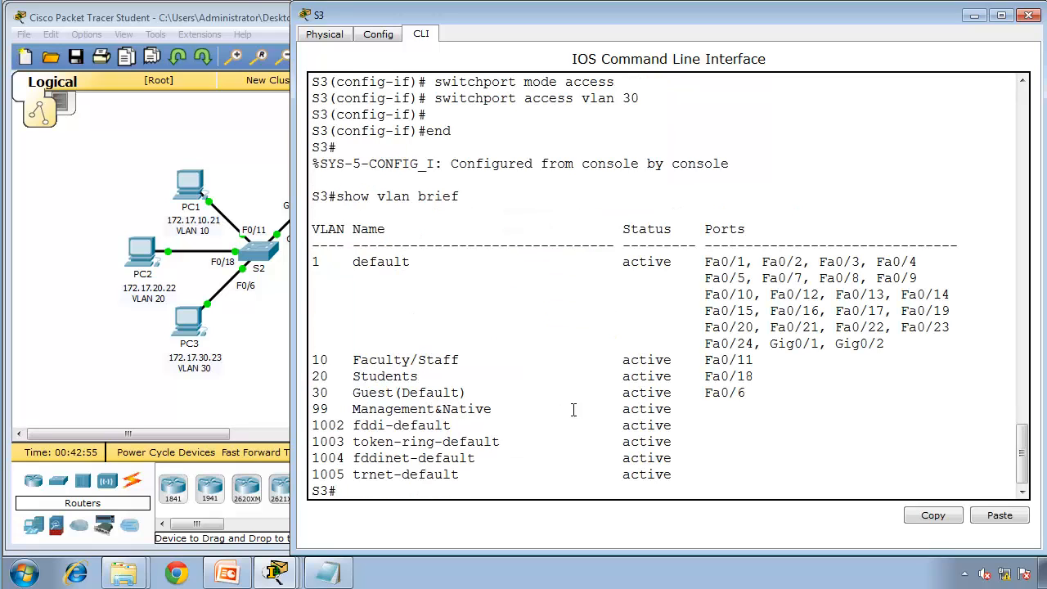
pyautogui.moveTo(751, 395); pyautogui.dragTo(308, 366)
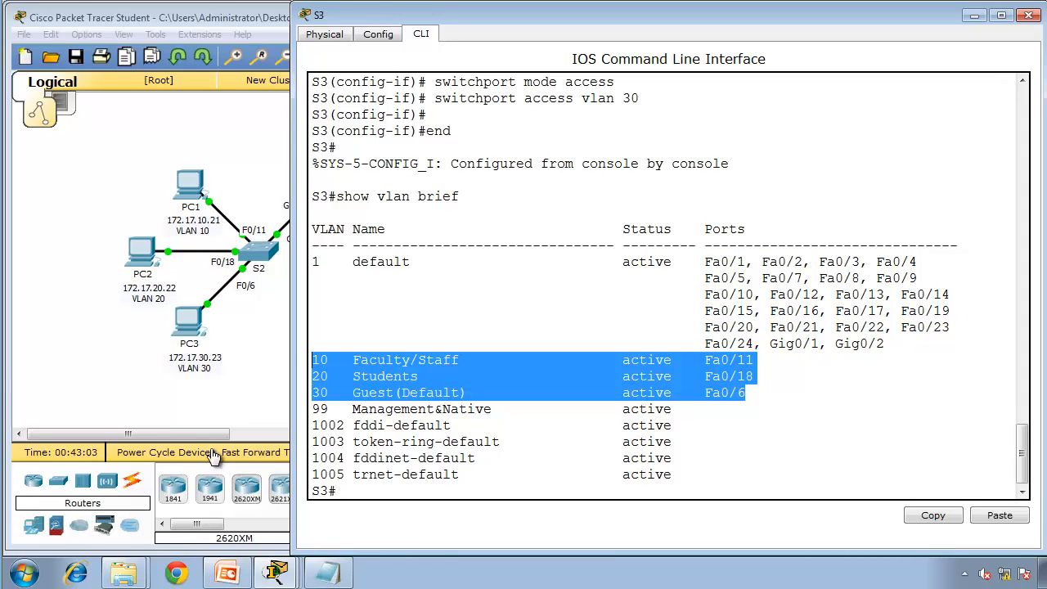
# Read Step 3, Verify loss of connectivity, in the activity instructions and bring up PC1's command prompt.
pyautogui.click(274, 575)
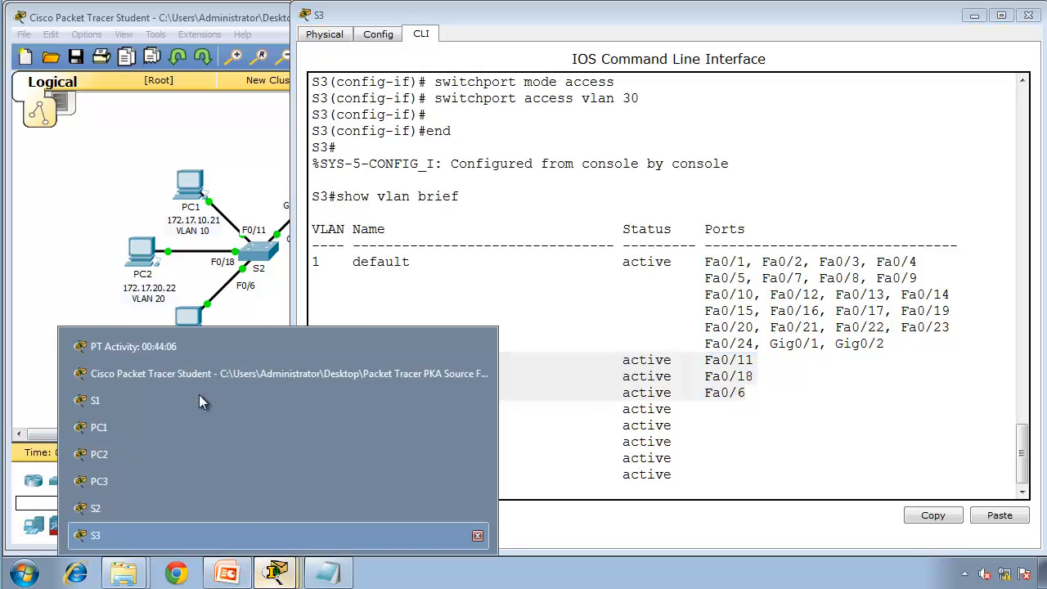
pyautogui.click(170, 344)
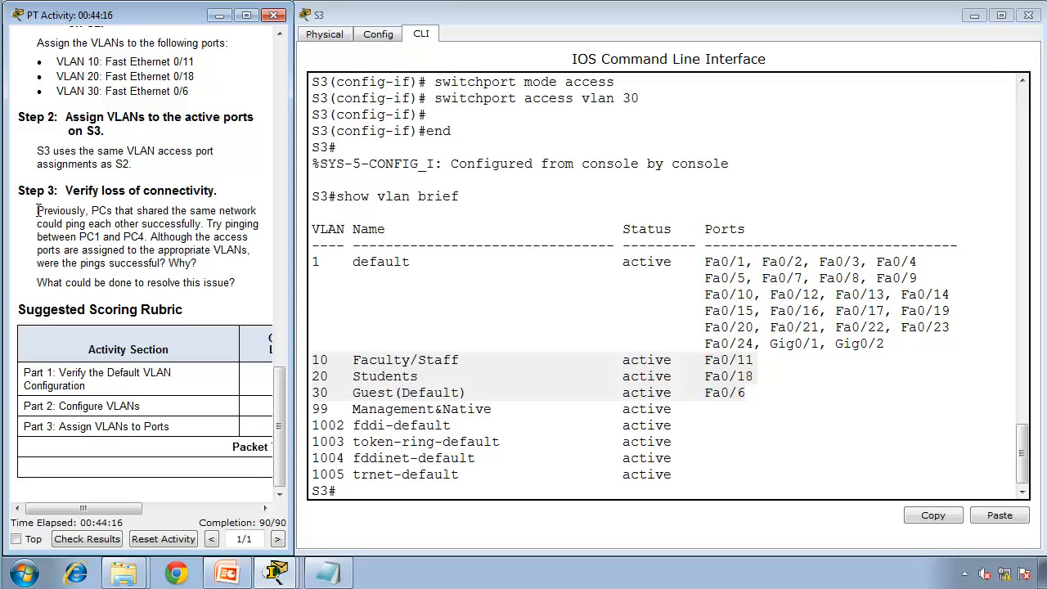
pyautogui.click(275, 573)
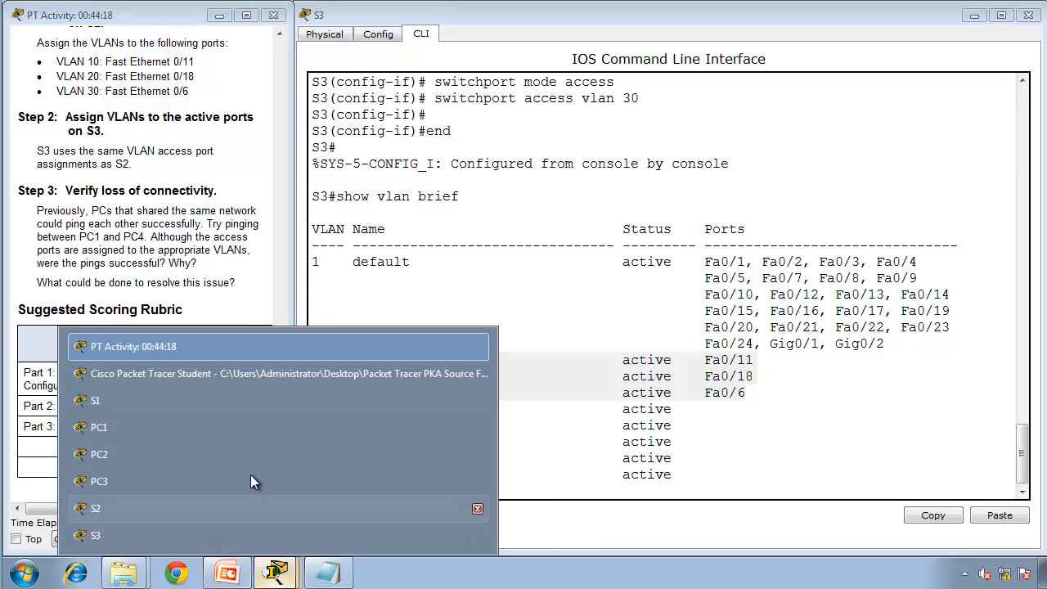
pyautogui.click(249, 429)
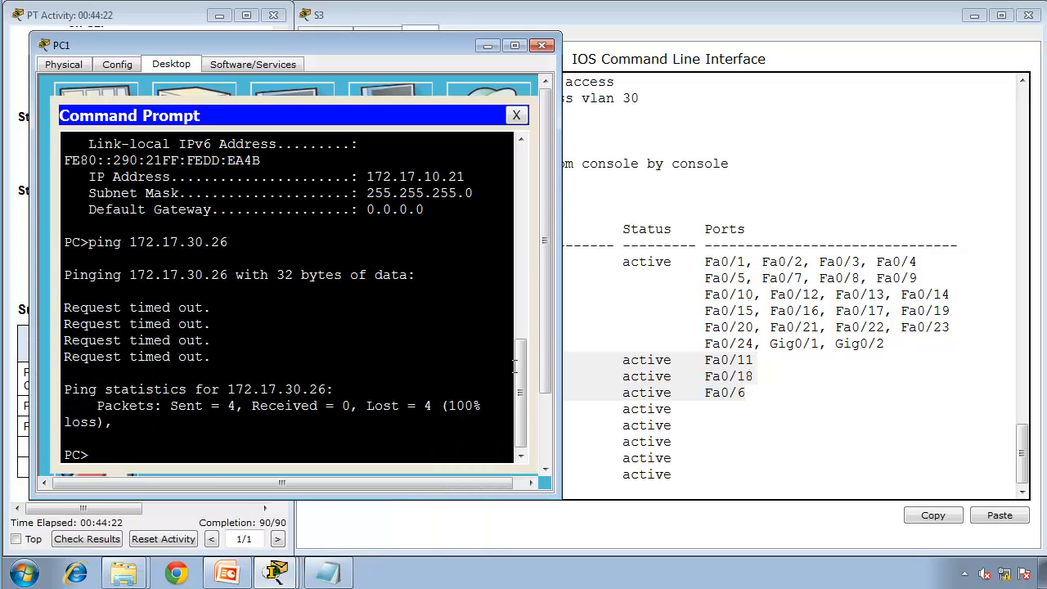
# Copy the earlier ping 172.17.10.24 command in PC1's command prompt and run it again to test connectivity to PC4.
pyautogui.moveTo(518, 372); pyautogui.dragTo(532, 171)
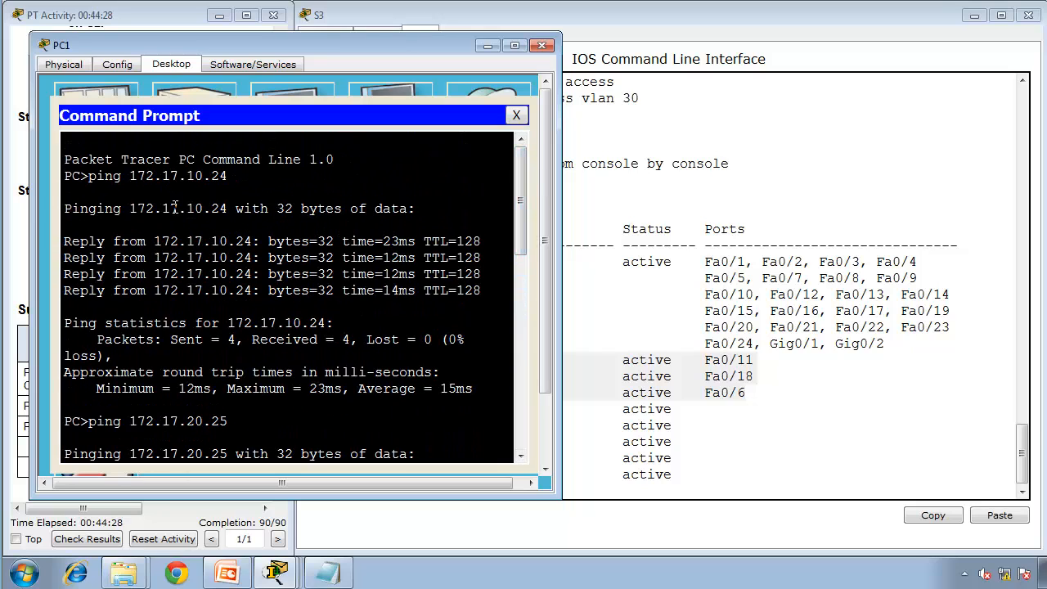
pyautogui.moveTo(228, 176); pyautogui.dragTo(89, 176)
pyautogui.press('super+c')
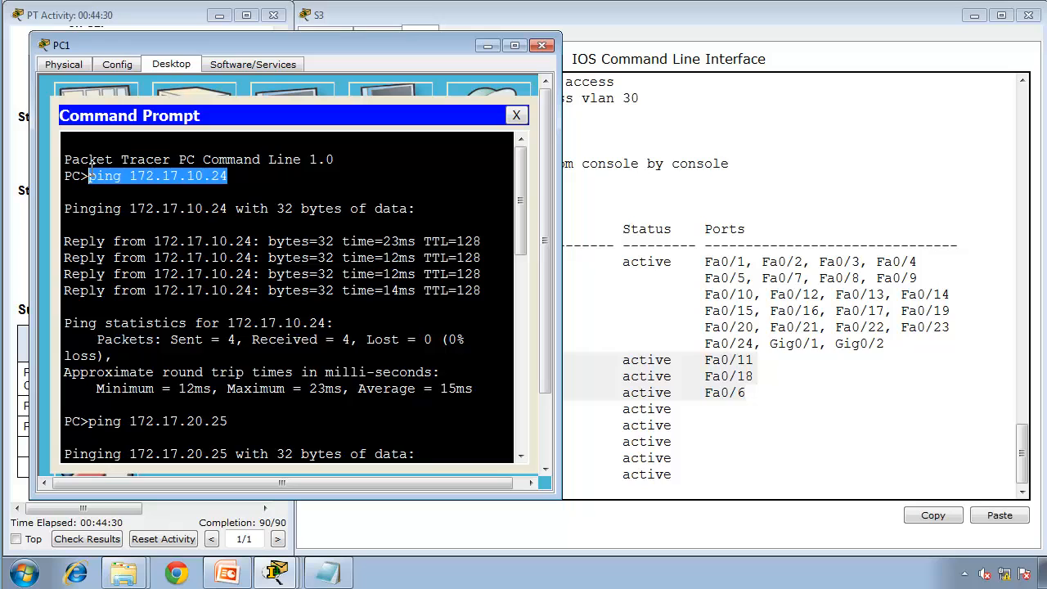
pyautogui.rightClick(89, 174)
pyautogui.click(129, 198)
pyautogui.rightClick(202, 348)
pyautogui.click(241, 377)
pyautogui.press('Return')
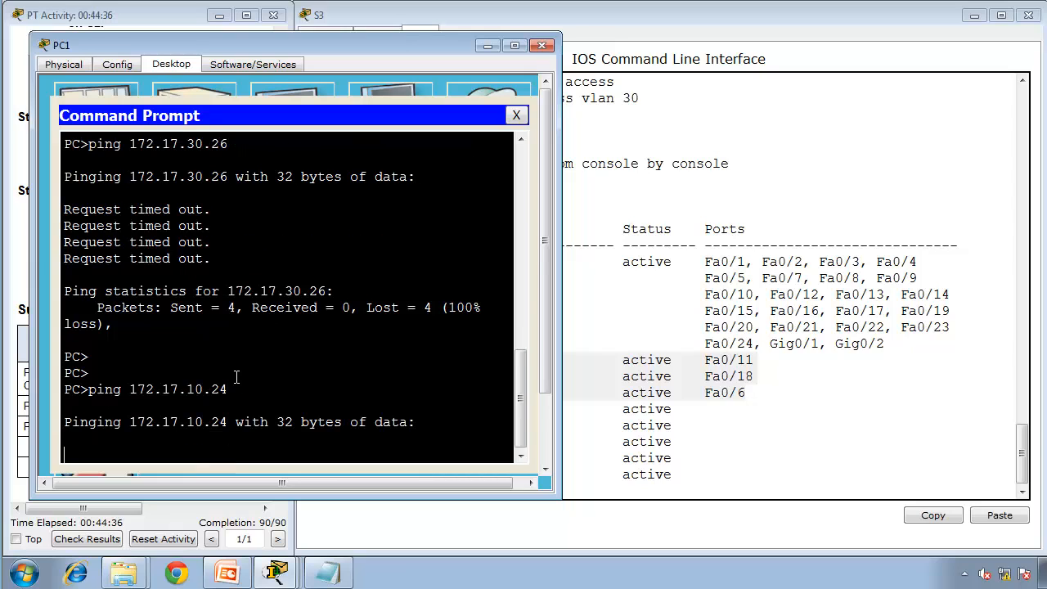
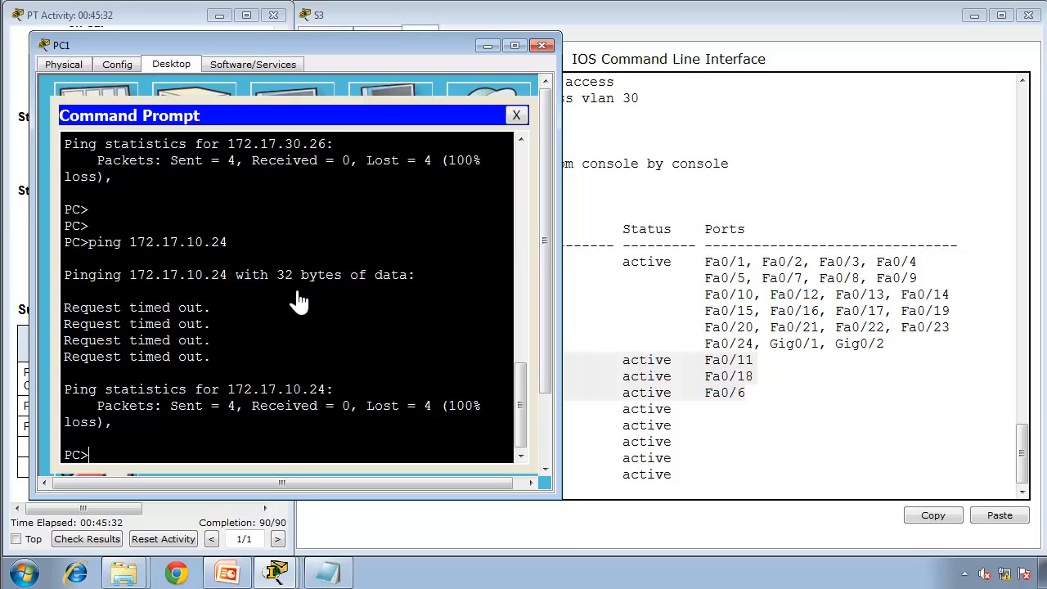
# Compare the Gigabit links between the switches in the topology with the VLAN membership of Gig0/1 and Gig0/2 on S3.
pyautogui.click(278, 573)
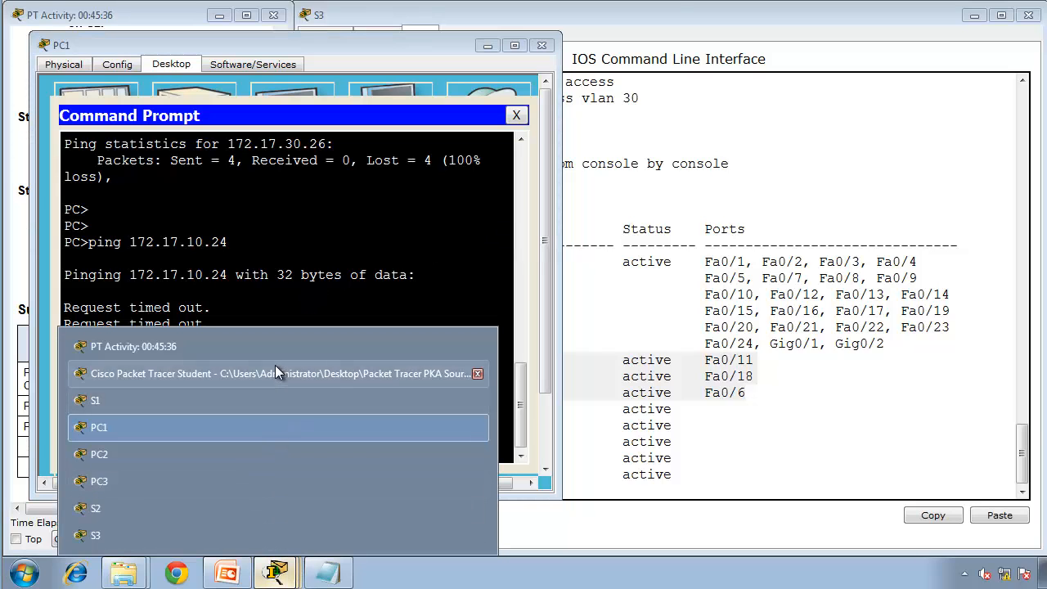
pyautogui.click(276, 374)
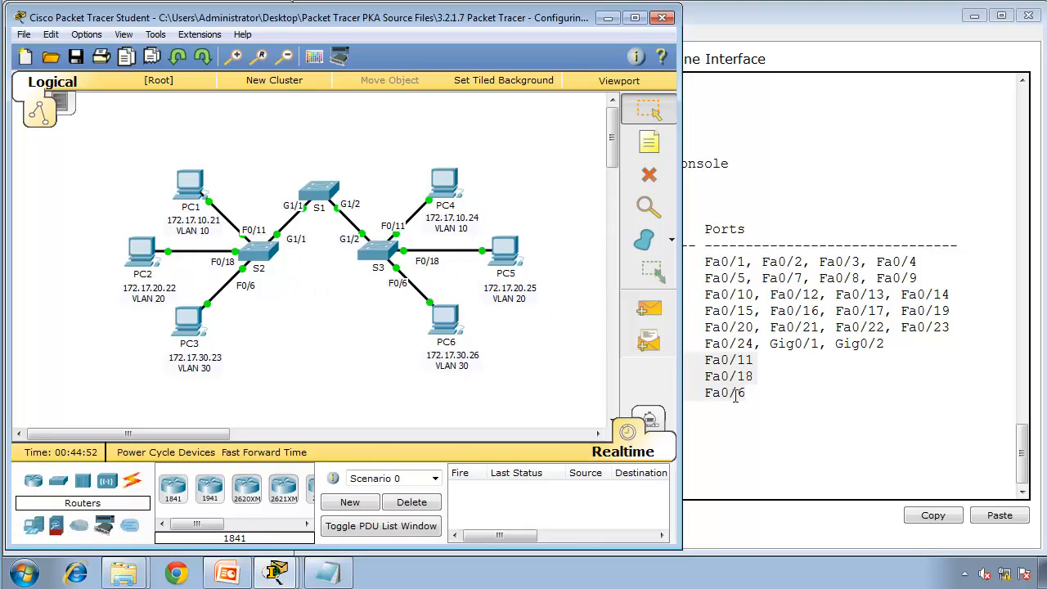
pyautogui.click(819, 350)
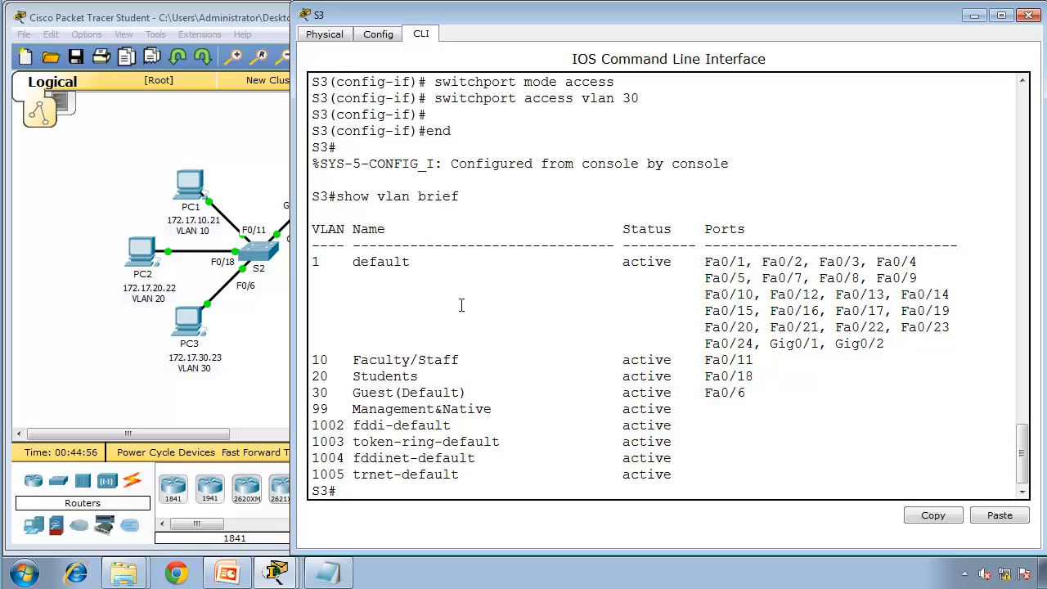
pyautogui.click(264, 334)
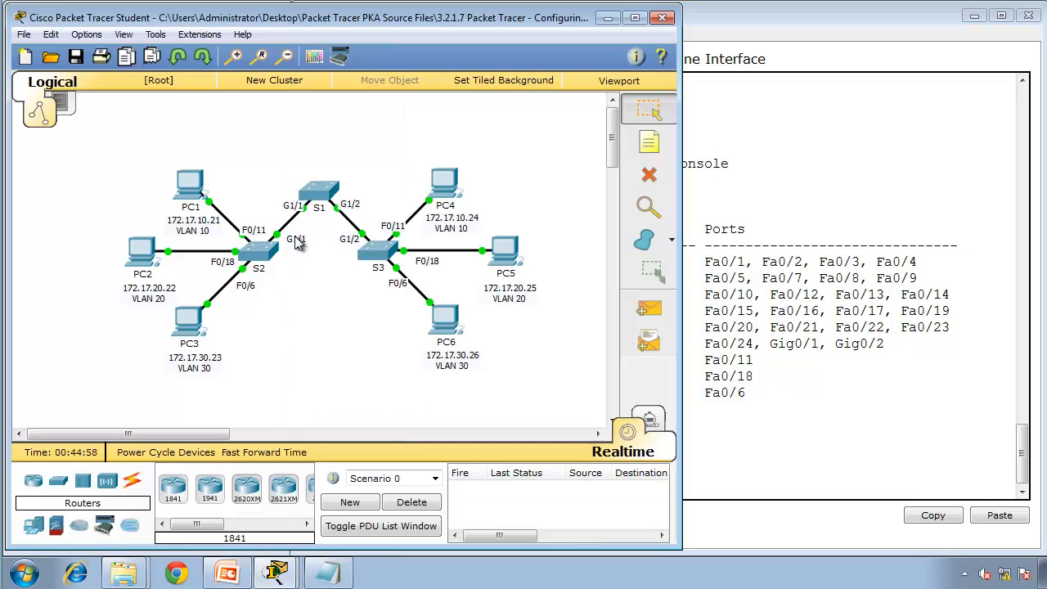
pyautogui.click(716, 318)
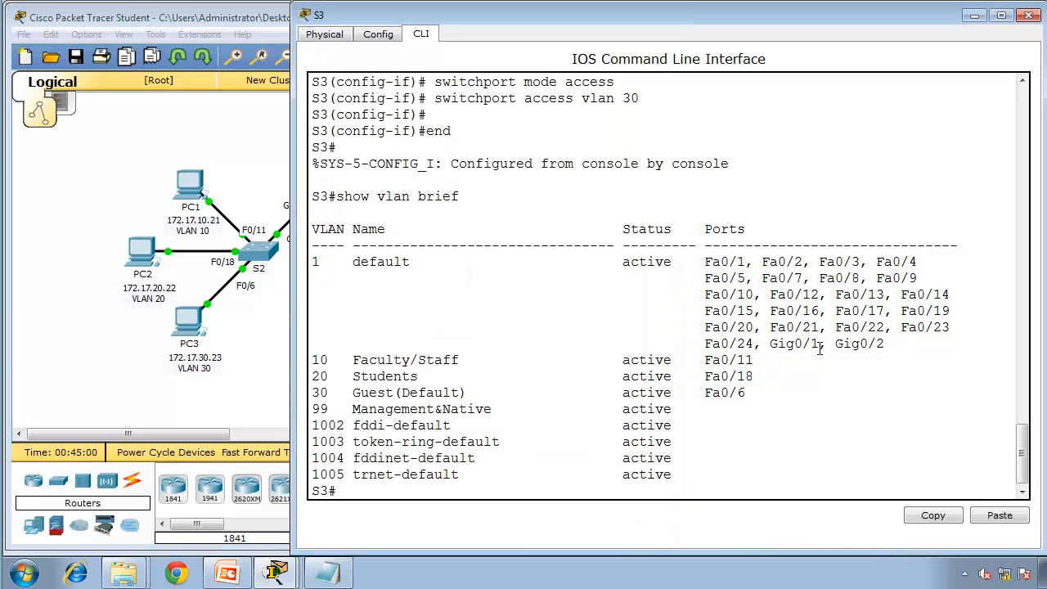
# Run show vlan brief on S2 and compare the VLAN membership of its Gig0/1 port with that of Gig0/1 on S3.
pyautogui.moveTo(819, 345); pyautogui.dragTo(769, 344)
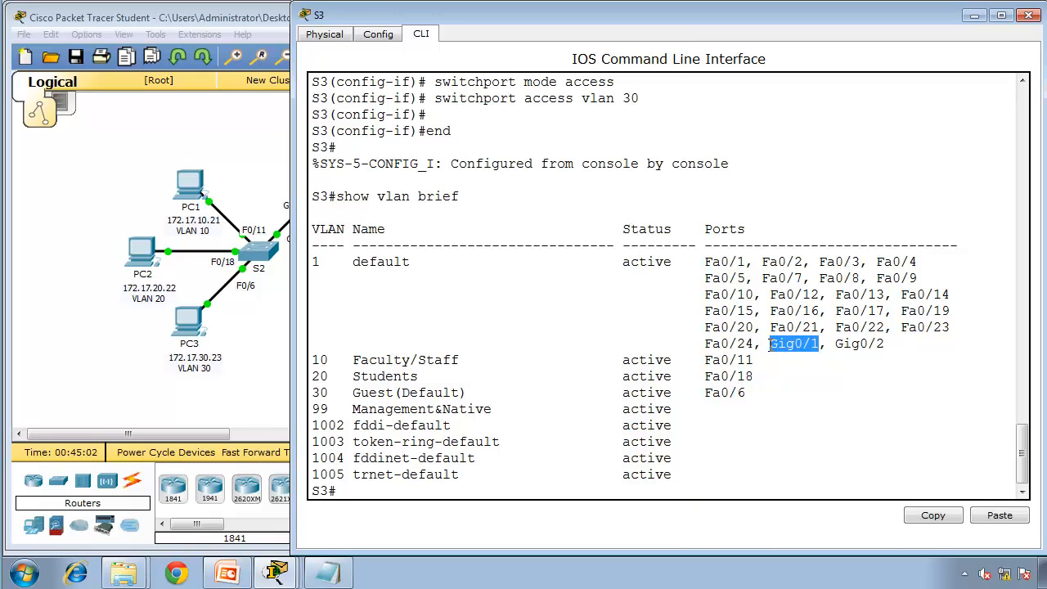
pyautogui.click(769, 344)
pyautogui.click(268, 355)
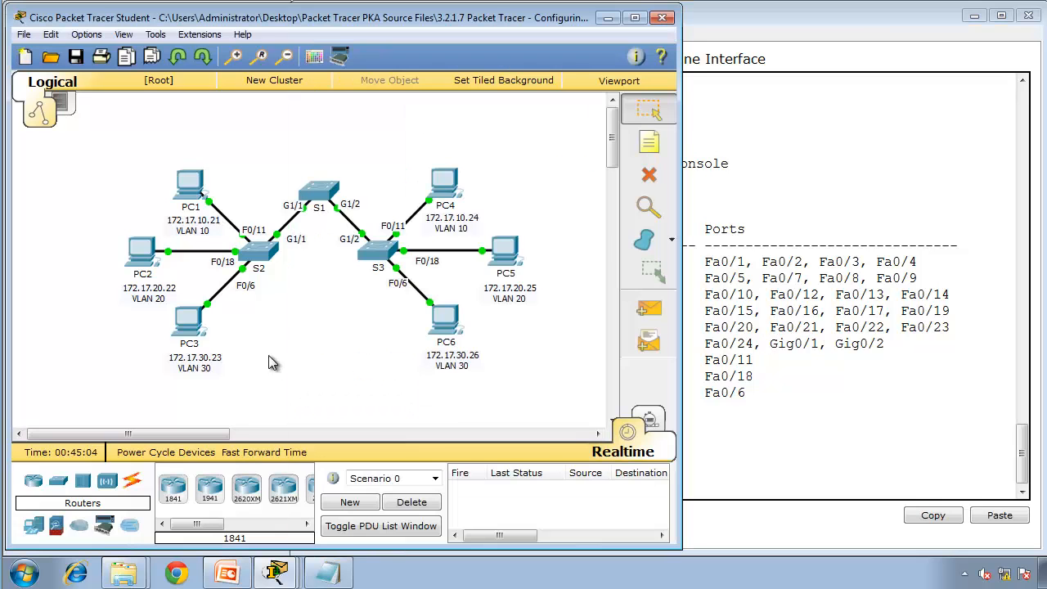
pyautogui.click(290, 573)
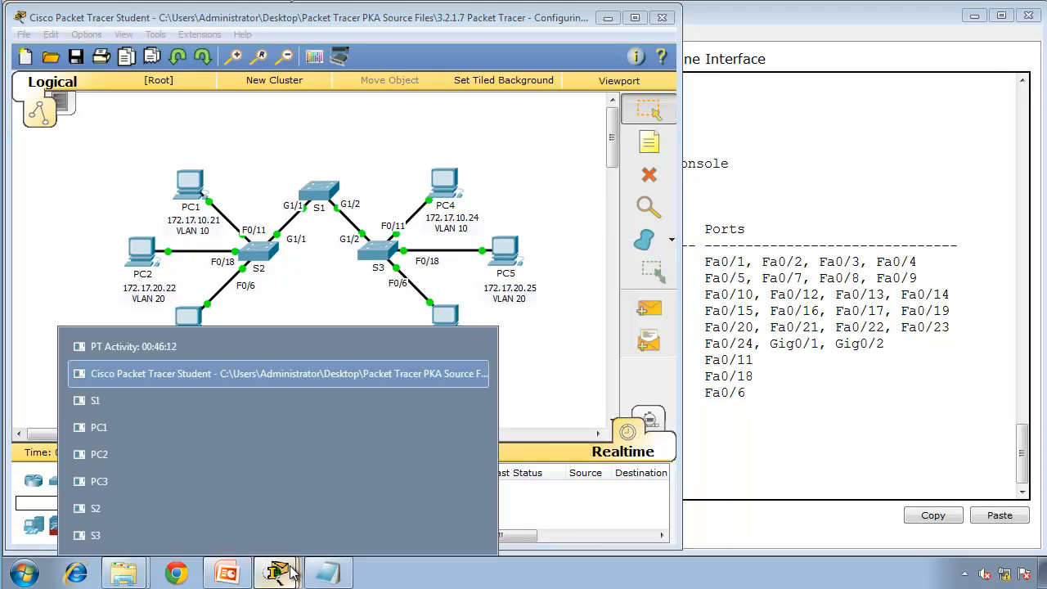
pyautogui.click(266, 514)
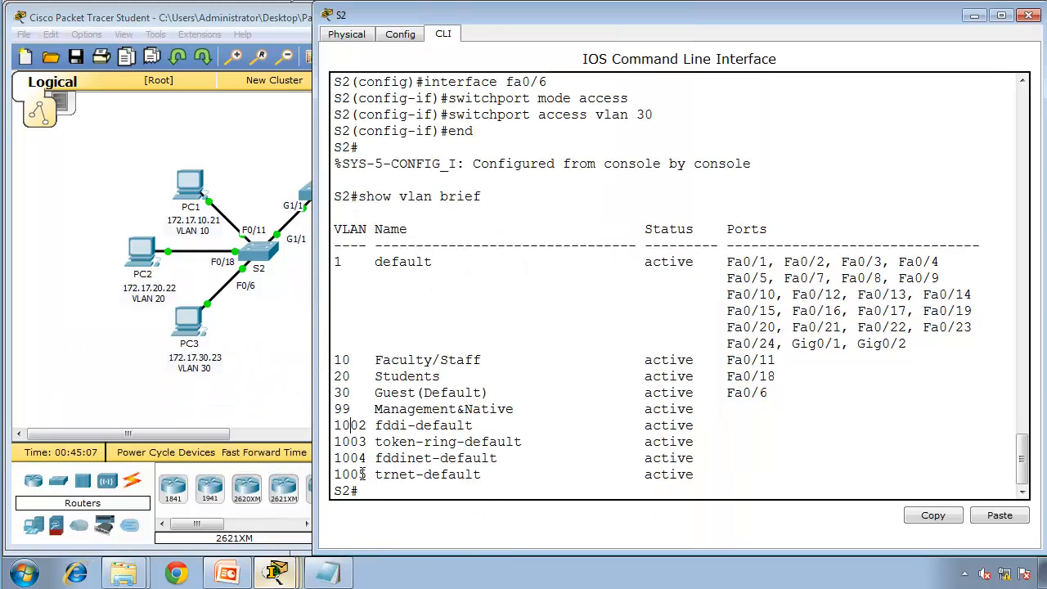
pyautogui.write('show vlan brief')
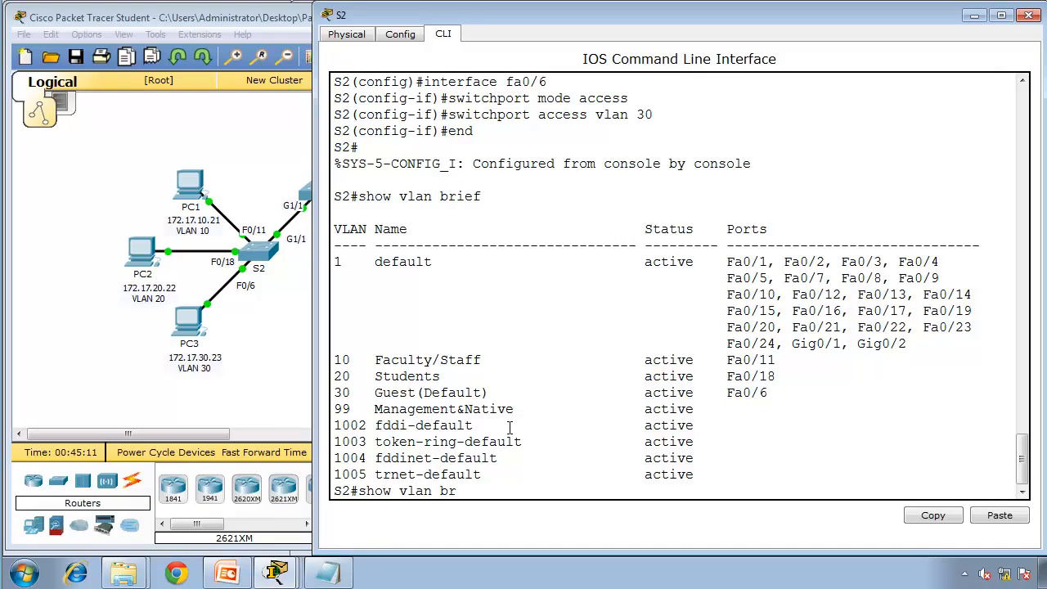
pyautogui.press('Return')
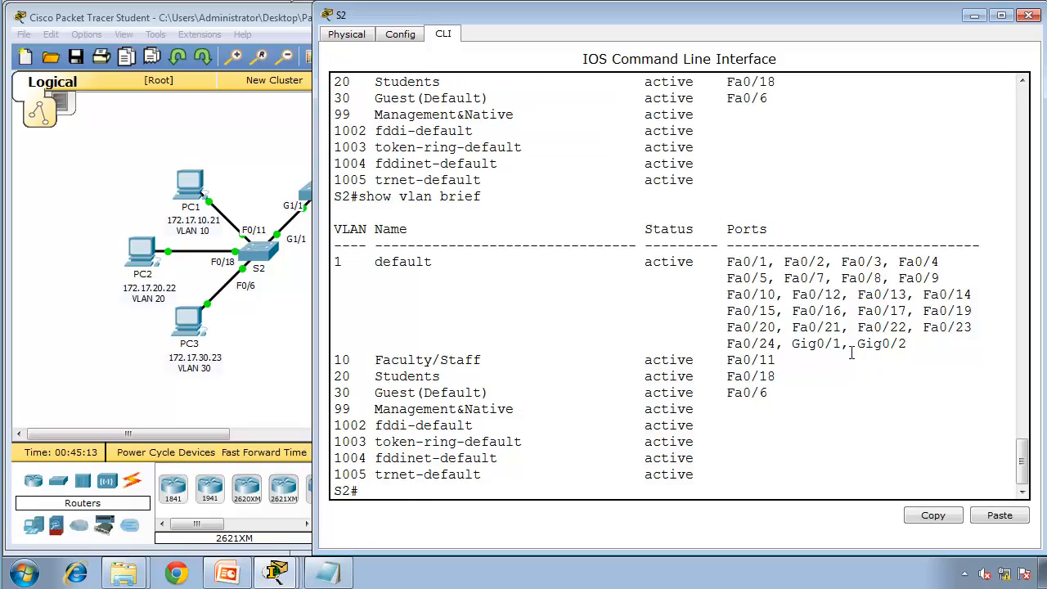
pyautogui.moveTo(841, 349); pyautogui.dragTo(792, 345)
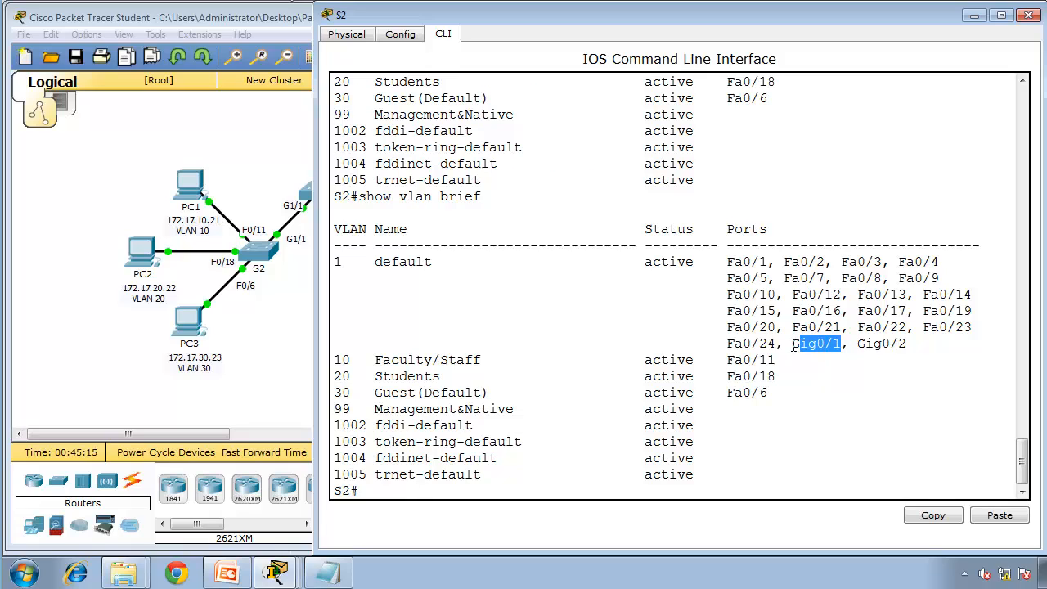
pyautogui.doubleClick(388, 260)
pyautogui.click(602, 399)
# Run show interface trunk on S2 to check for trunk links.
pyautogui.write('show i')
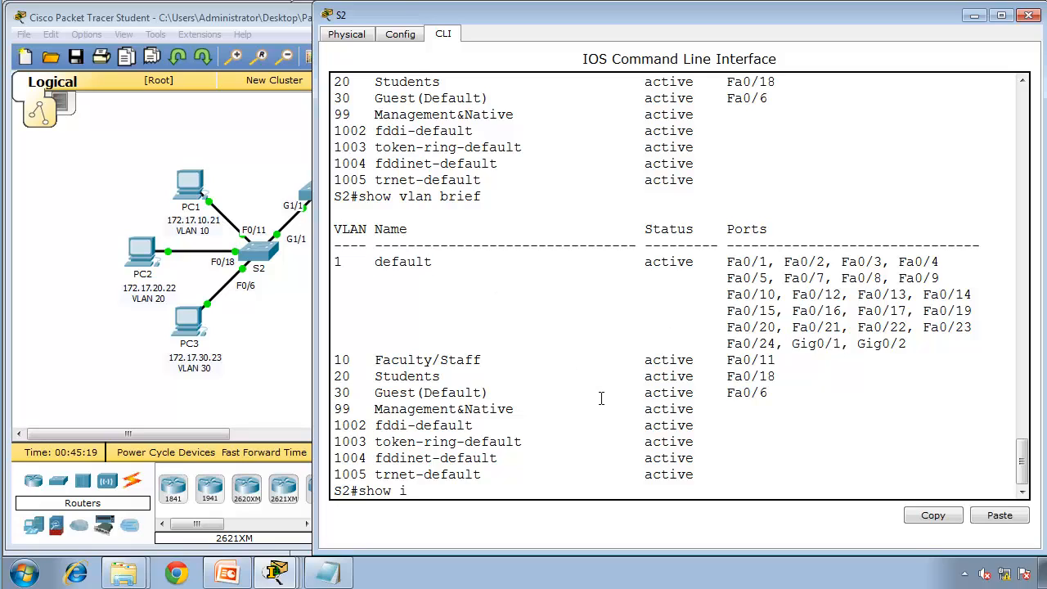
pyautogui.write('nterface trunk')
pyautogui.press('Return')
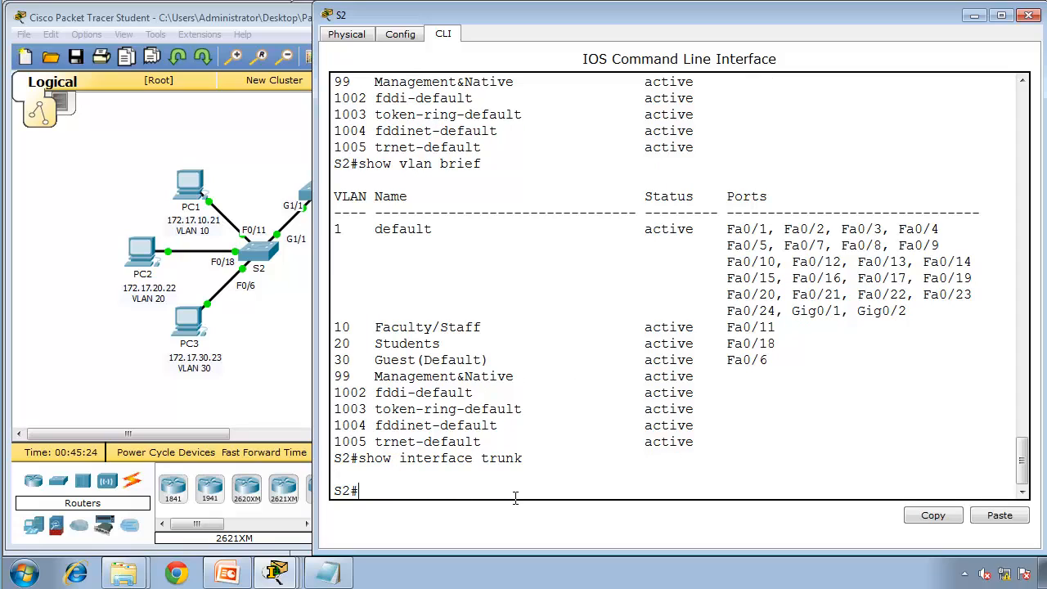
# Run show interface g0/1 switchport on S2 and examine the administrative and operational modes against the topology.
pyautogui.write('show interface g0/1 switchport')
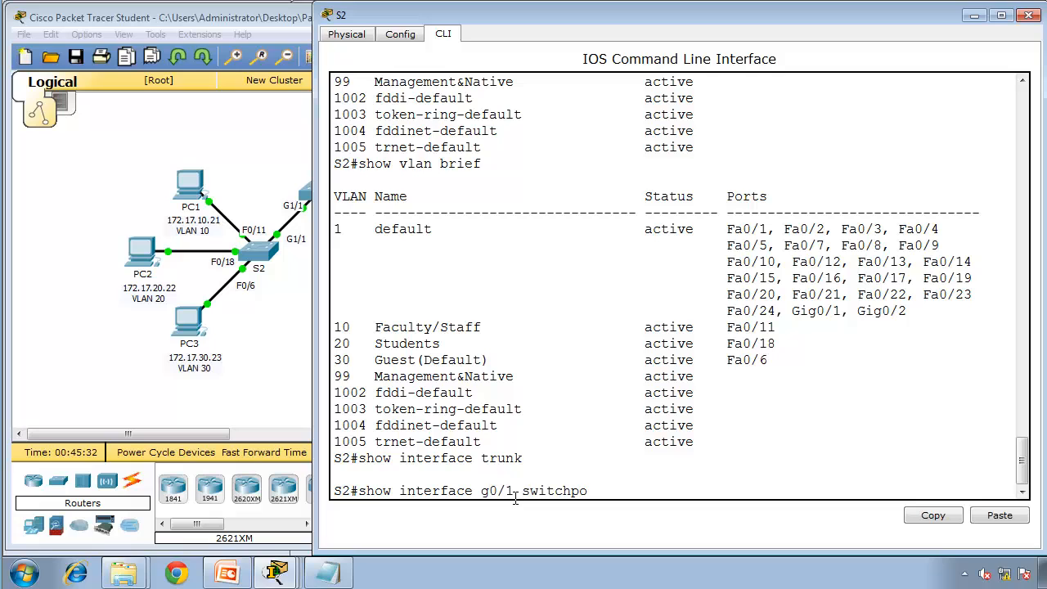
pyautogui.press('Return')
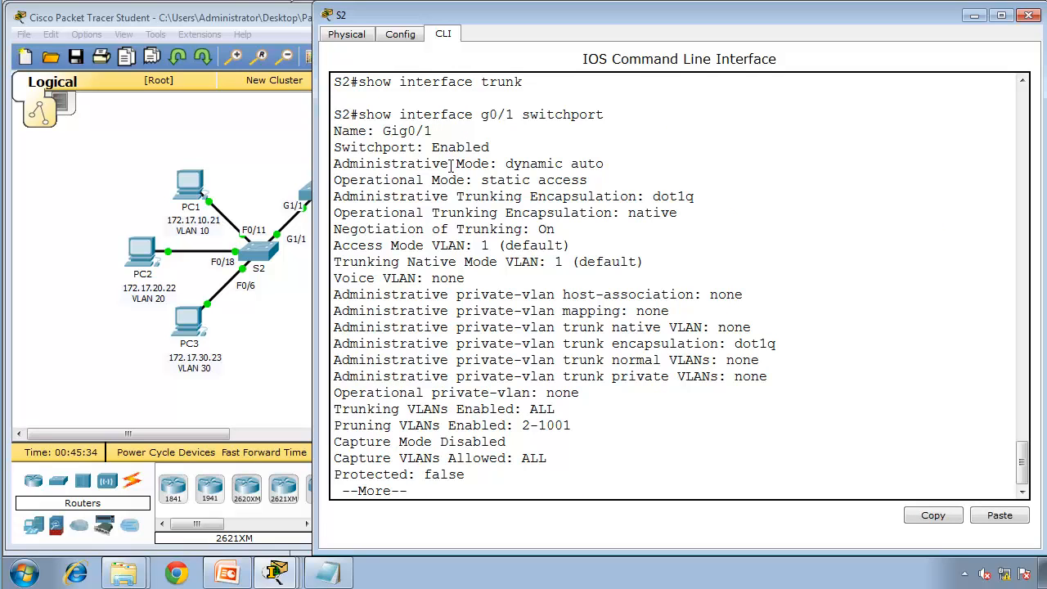
pyautogui.moveTo(508, 164); pyautogui.dragTo(538, 185)
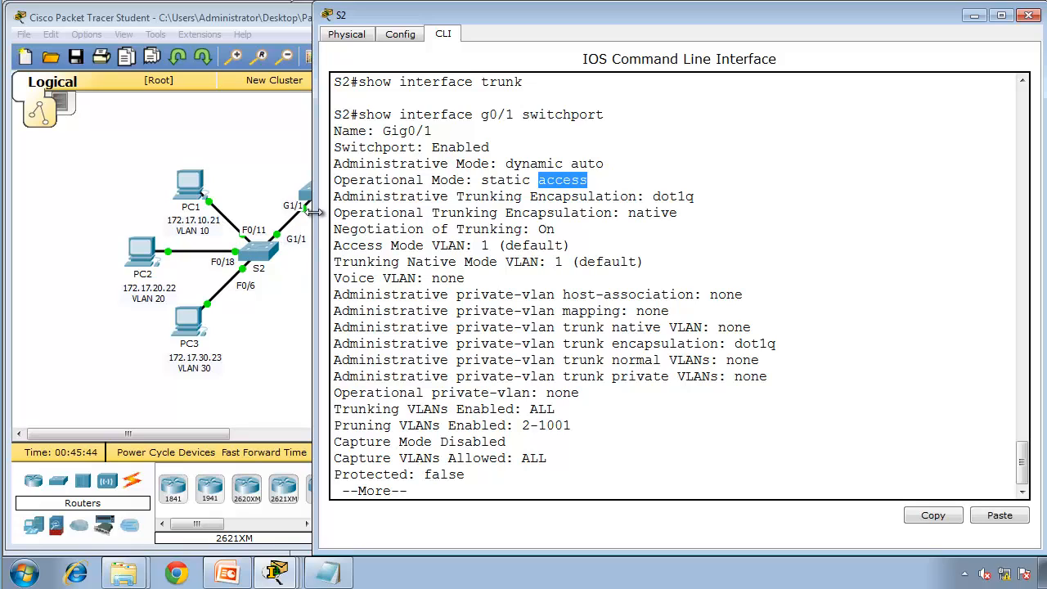
pyautogui.click(488, 374)
pyautogui.click(252, 421)
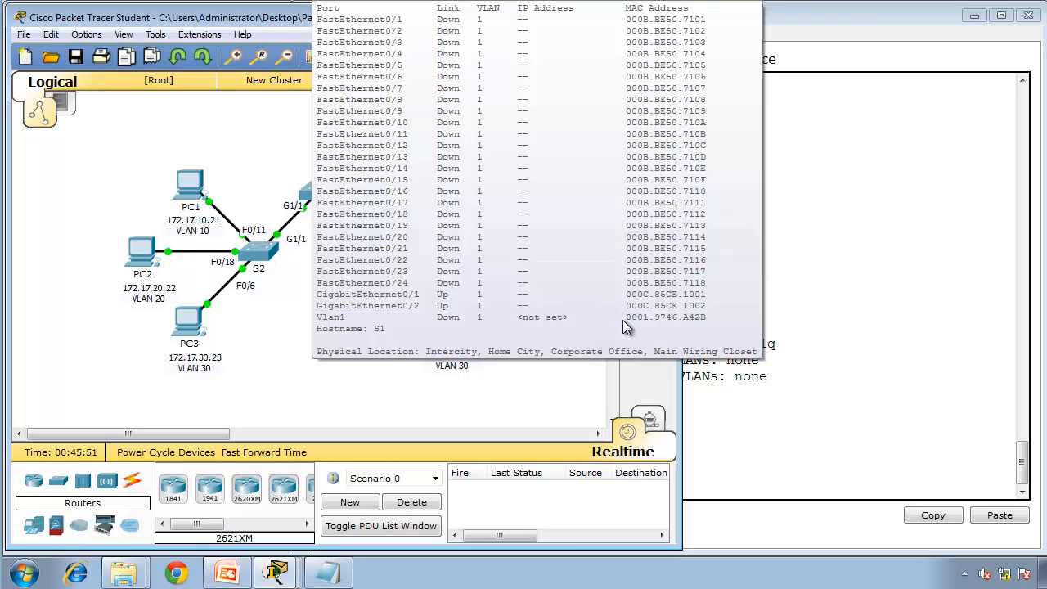
pyautogui.click(776, 405)
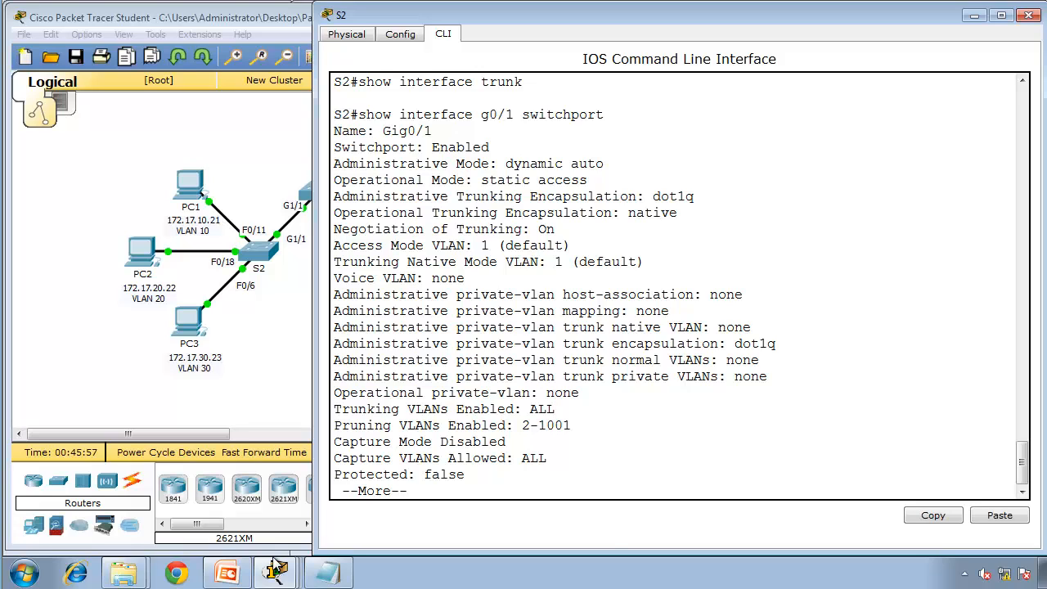
# Start a continuous ping from PC1's command prompt to PC4 with ping -t 172.17.10.24.
pyautogui.moveTo(274, 575)
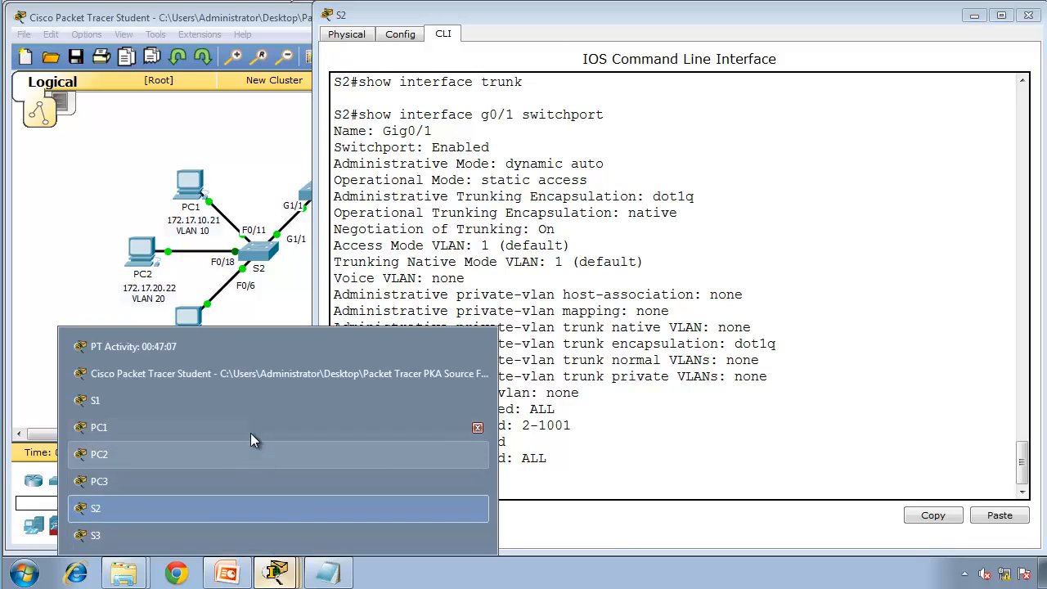
pyautogui.click(251, 428)
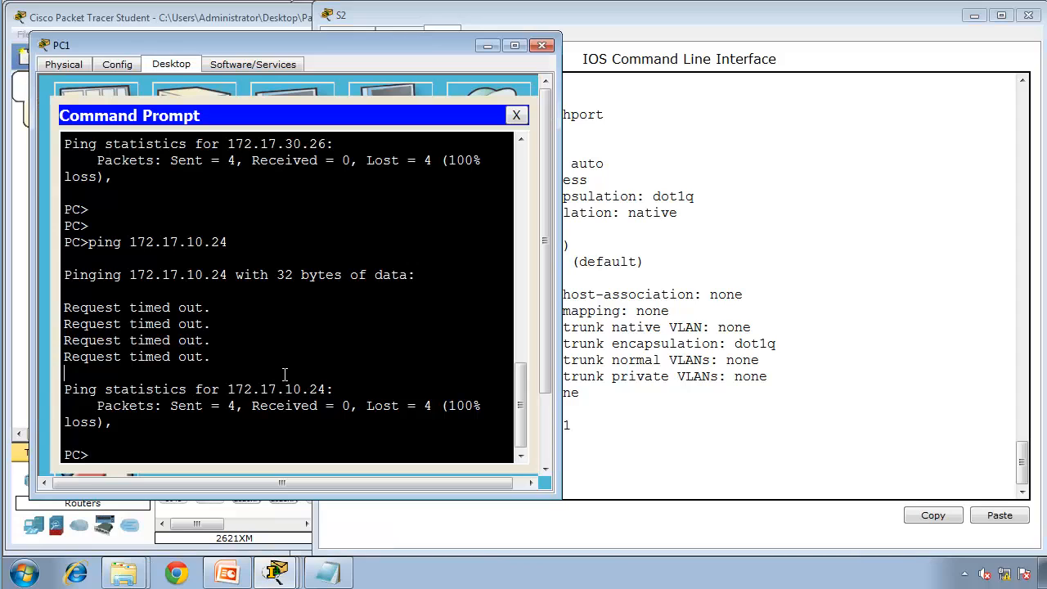
pyautogui.write('ping 172.17.10.24')
pyautogui.write('-t')
pyautogui.press('Return')
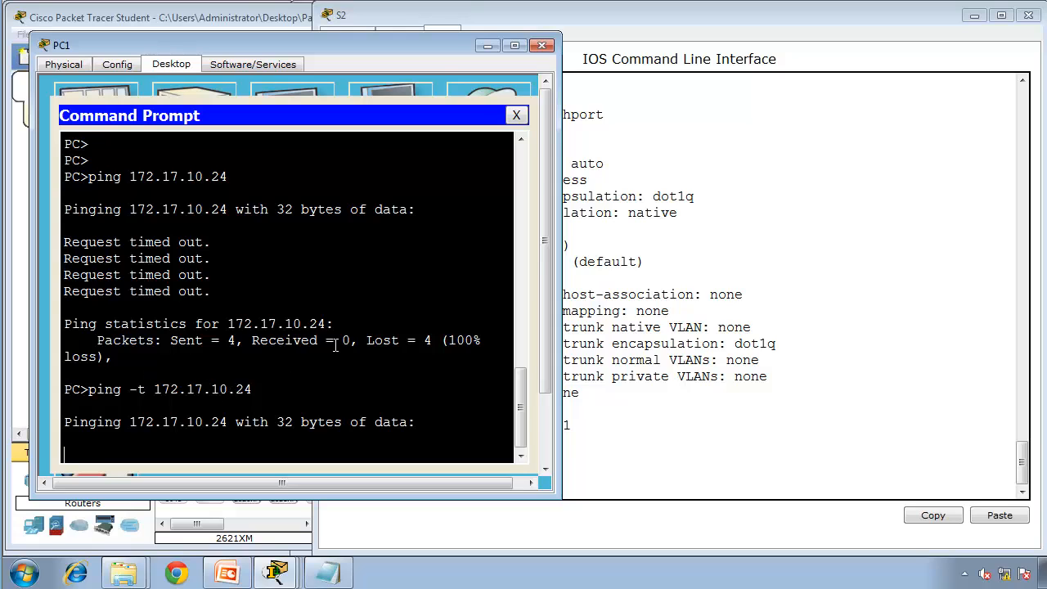
# Trace the Gigabit links between S2, S1 and S3 in the topology and finish paging through S2's g0/1 switchport output.
pyautogui.click(724, 392)
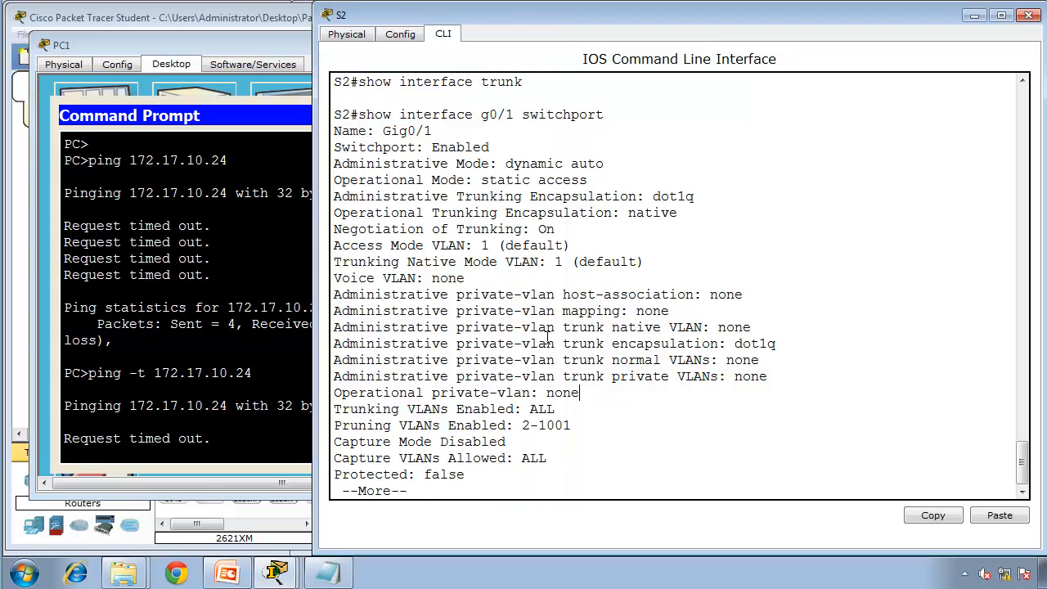
pyautogui.click(12, 265)
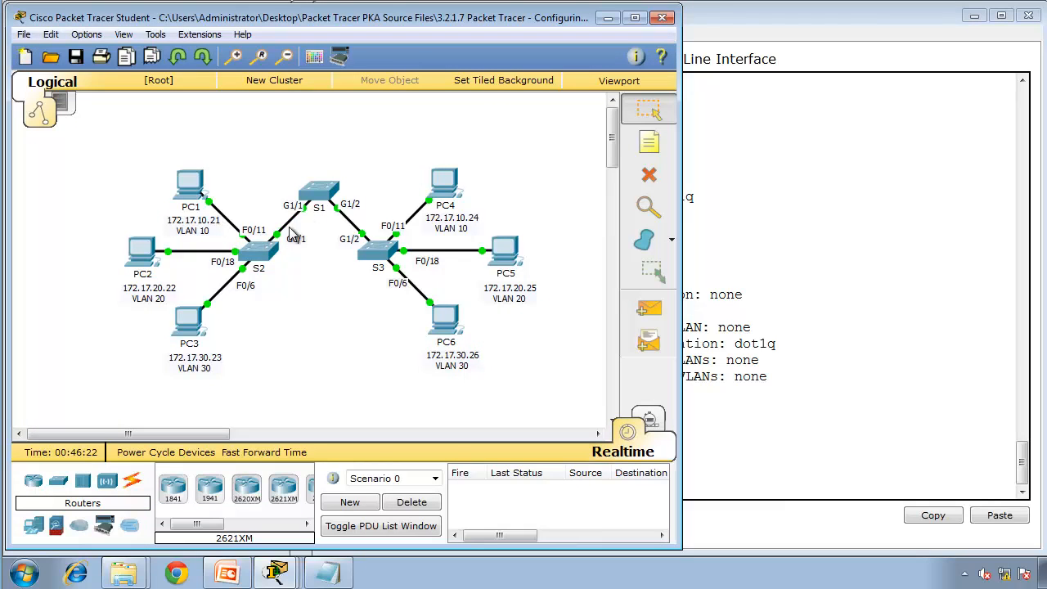
pyautogui.click(320, 200)
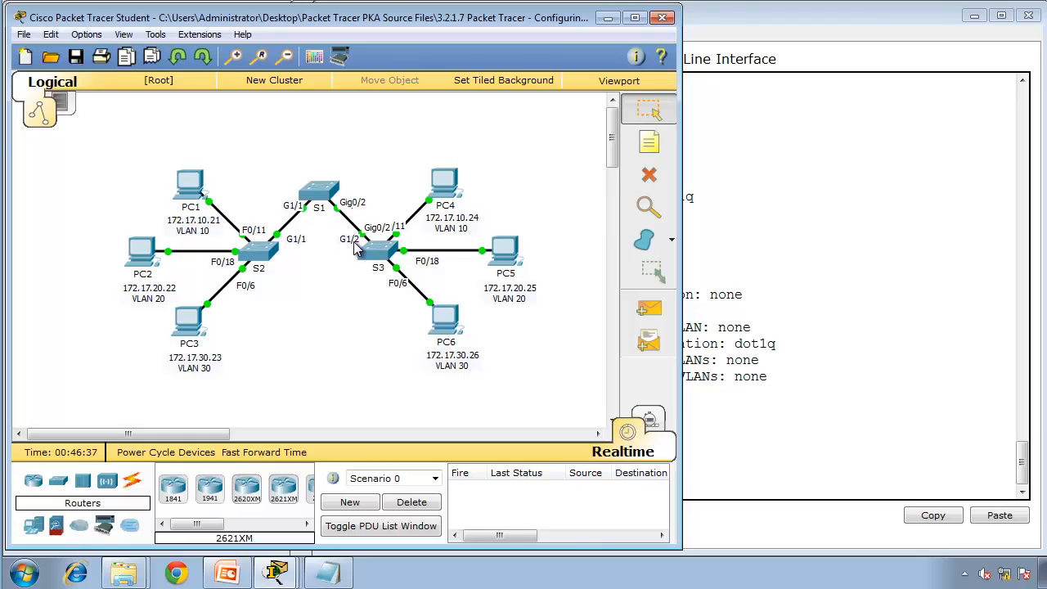
pyautogui.click(782, 391)
pyautogui.press('space')
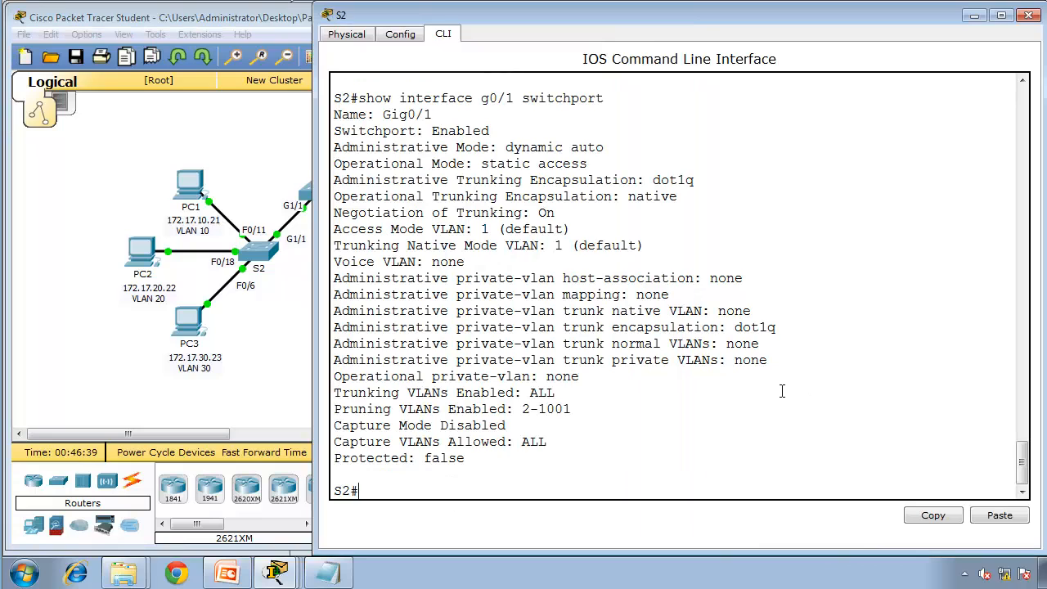
# Configure interface g0/1 on S2 with switchport mode trunk and end configuration mode.
pyautogui.write('nf t')
pyautogui.press('Return')
pyautogui.write('interfa')
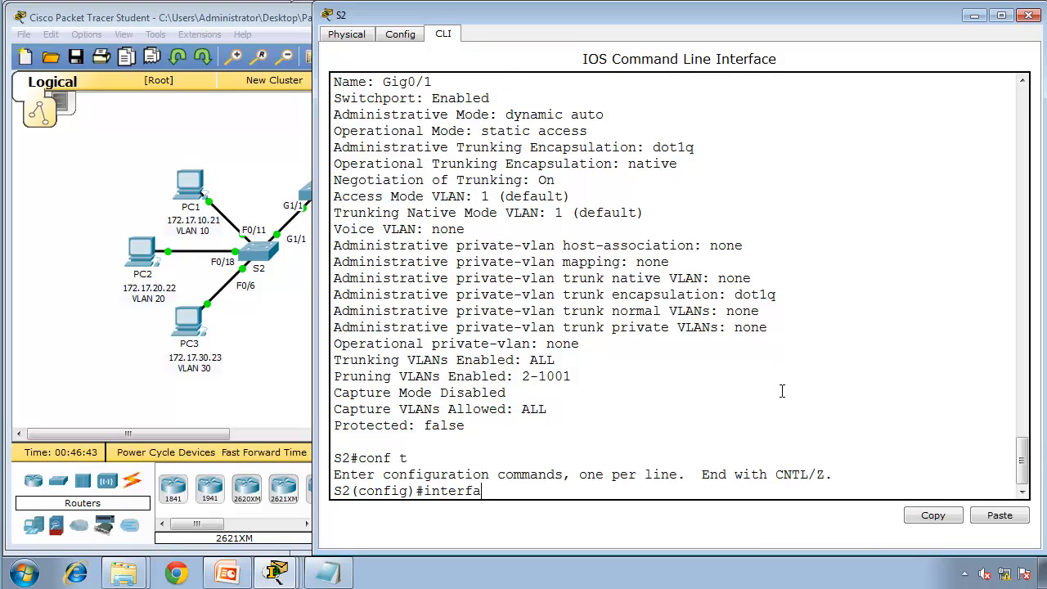
pyautogui.write('ce g0/1')
pyautogui.press('Return')
pyautogui.write('sw')
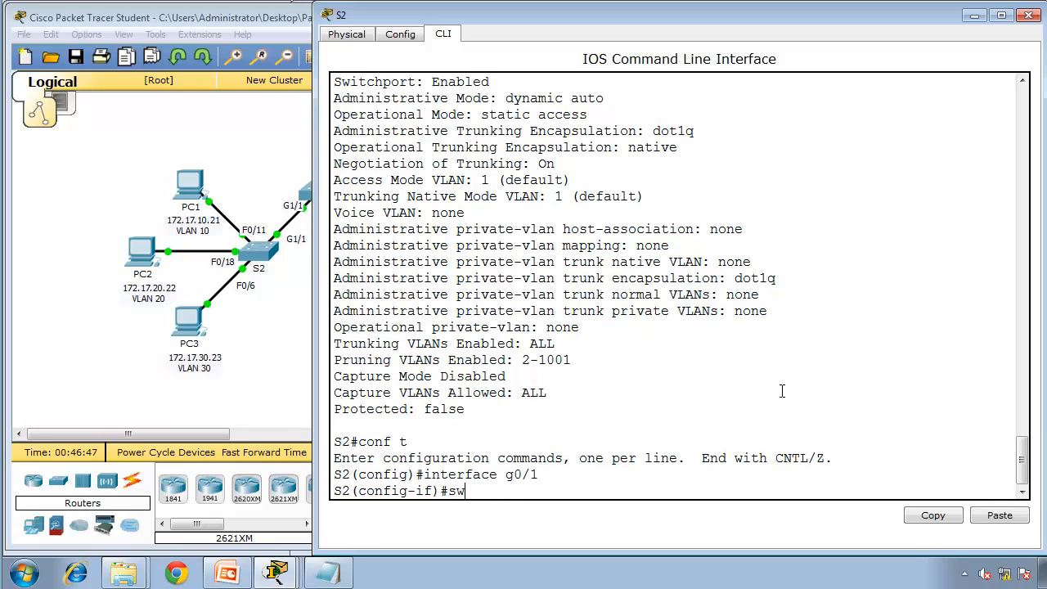
pyautogui.write('itchport mod')
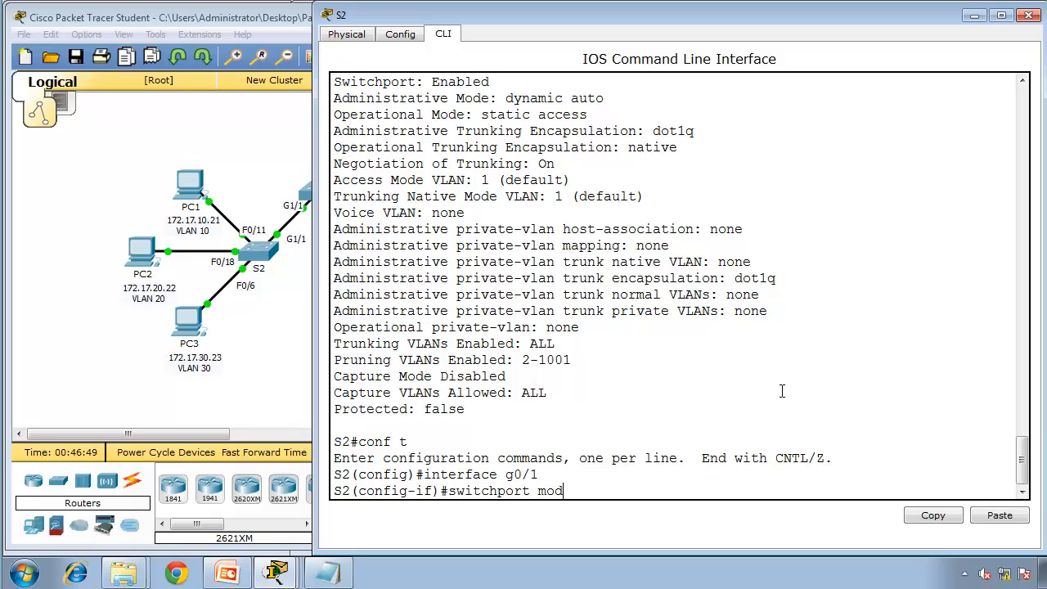
pyautogui.write('e trunk')
pyautogui.press('Return')
pyautogui.press('Return')
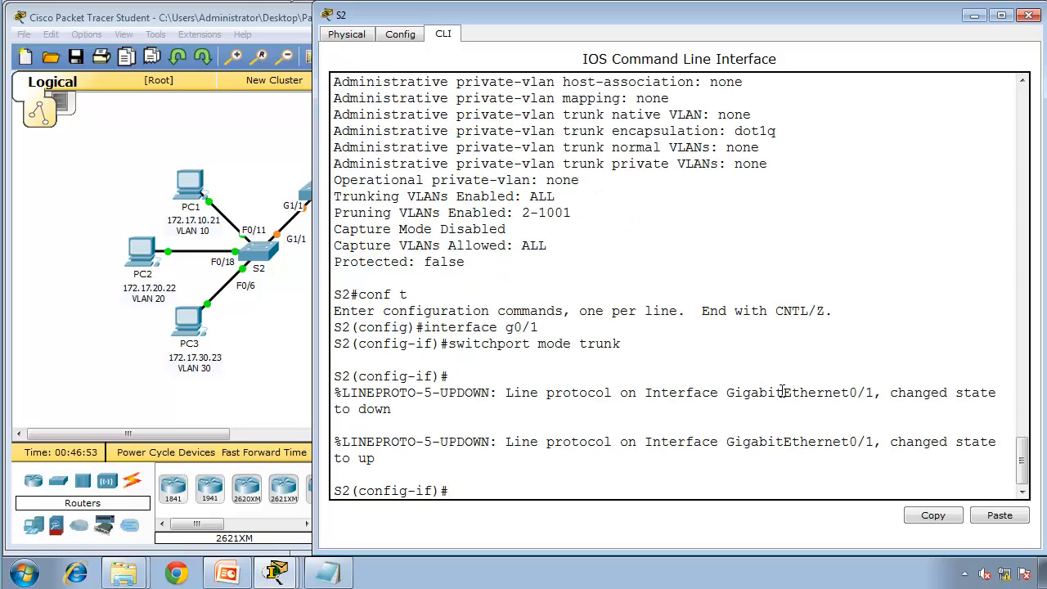
pyautogui.write('end')
pyautogui.press('Return')
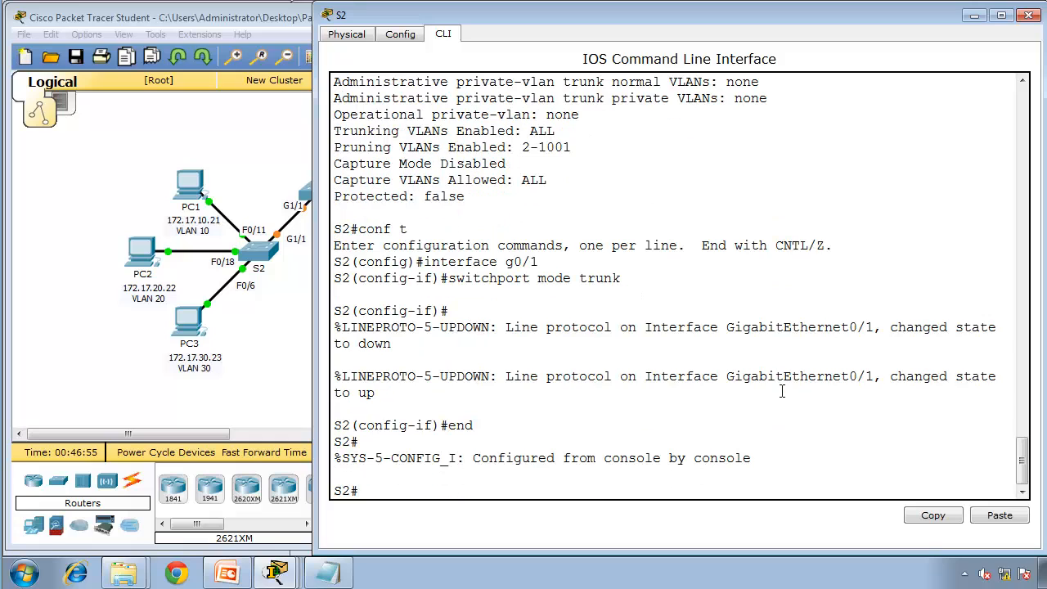
# Open S1's command line from the topology and enter privileged mode and global configuration mode.
pyautogui.click(301, 189)
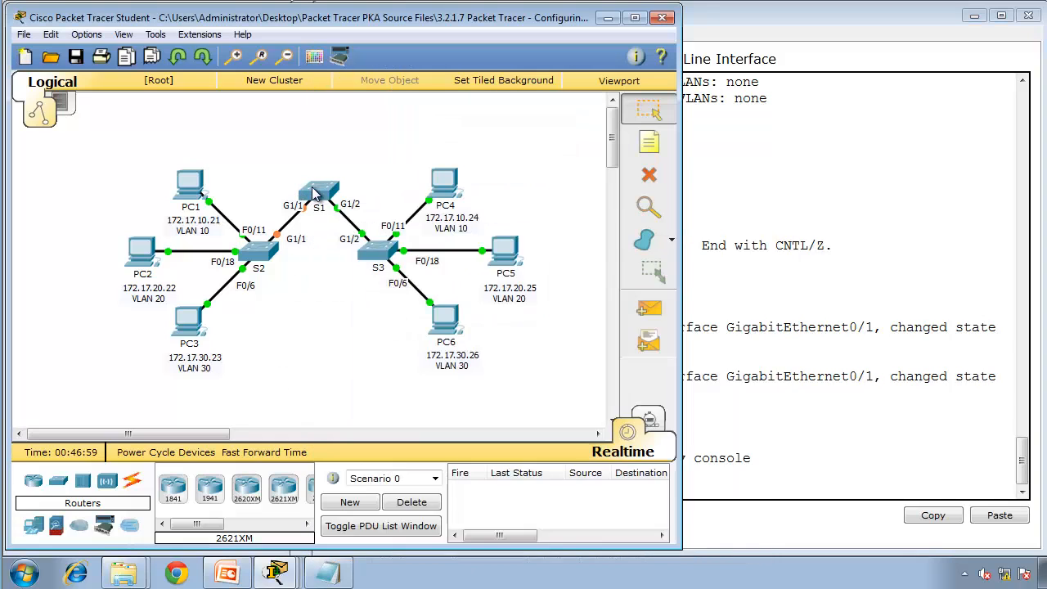
pyautogui.click(312, 192)
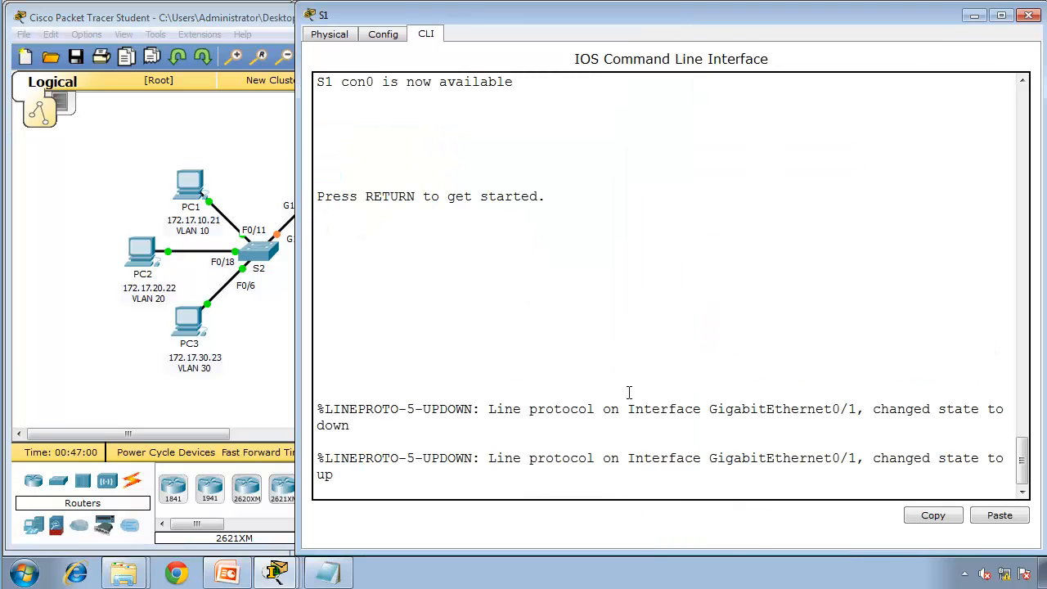
pyautogui.press('Return')
pyautogui.write('en')
pyautogui.press('Return')
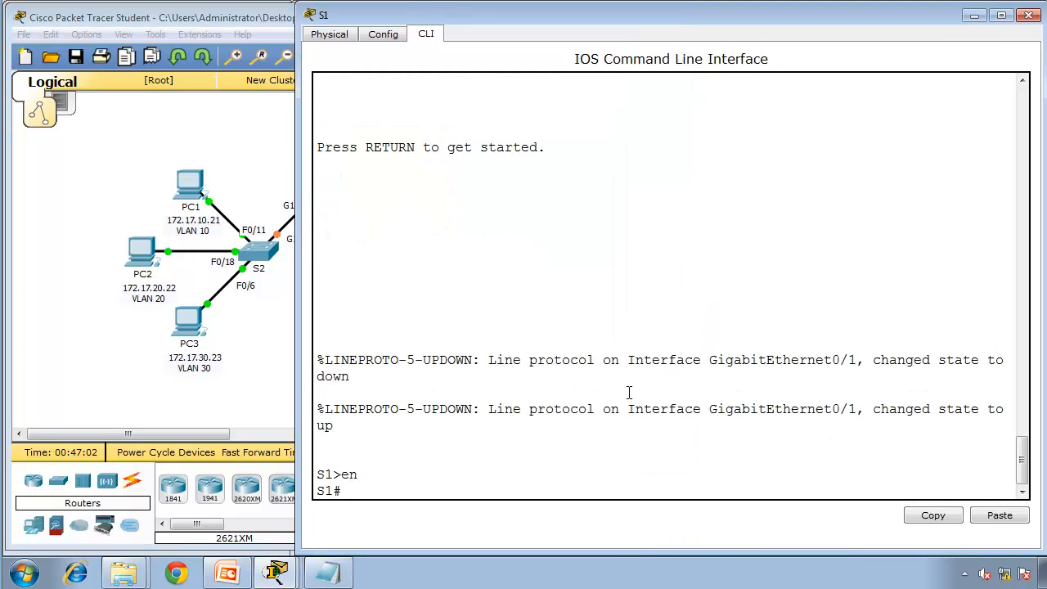
pyautogui.write('conf t')
pyautogui.press('Return')
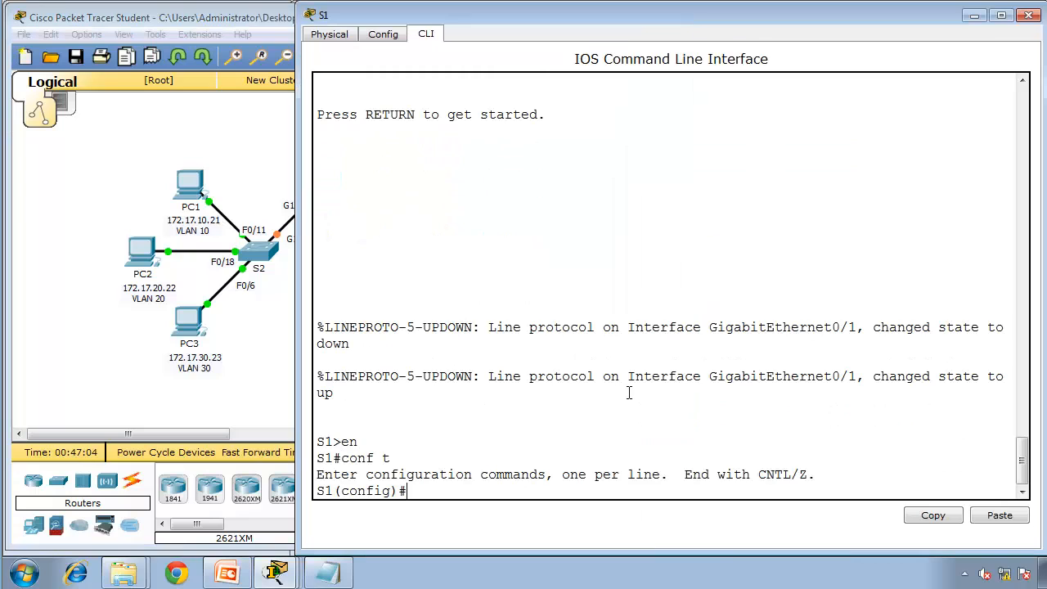
# Configure interface g0/1 on S1 with switchport mode trunk.
pyautogui.write('interface g0/1')
pyautogui.press('Return')
pyautogui.write('switchport mode trunk')
pyautogui.press('Return')
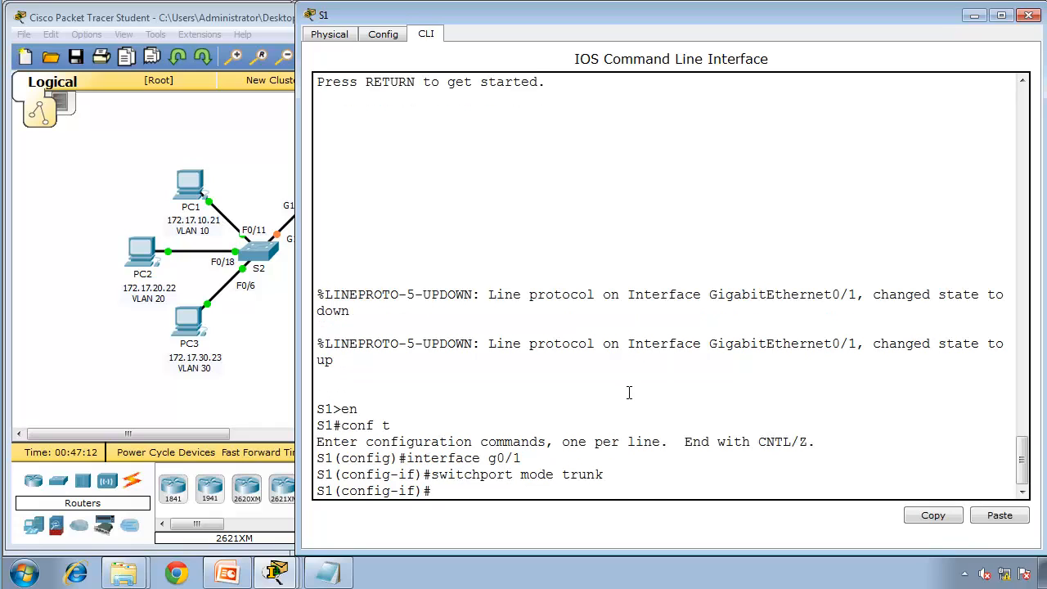
# Configure interface g0/2 on S1 with switchport mode trunk by reusing the earlier commands.
pyautogui.press('Up')
pyautogui.press('Up')
pyautogui.press('Return')
pyautogui.press('Up')
pyautogui.press('Up')
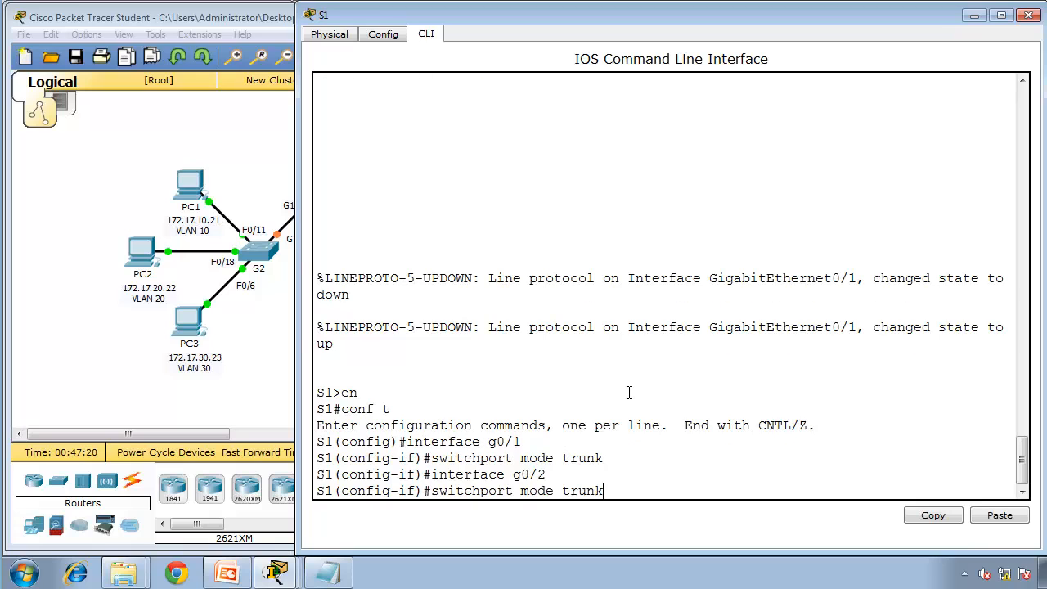
pyautogui.press('Return')
pyautogui.press('Return')
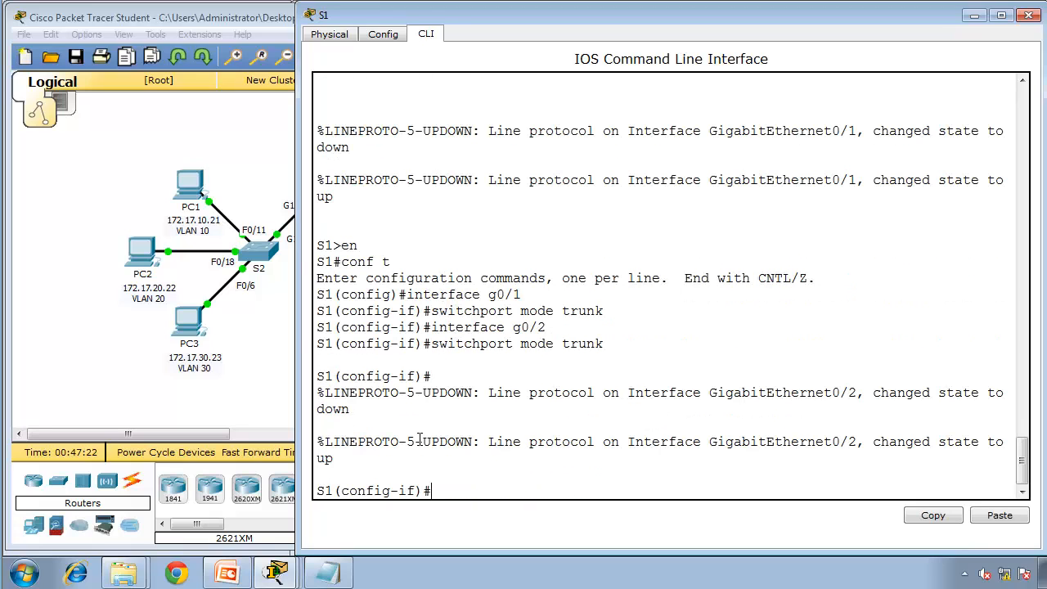
# Check the link states between S1, S2 and S3 in the topology and the continuous ping on PC1.
pyautogui.click(257, 372)
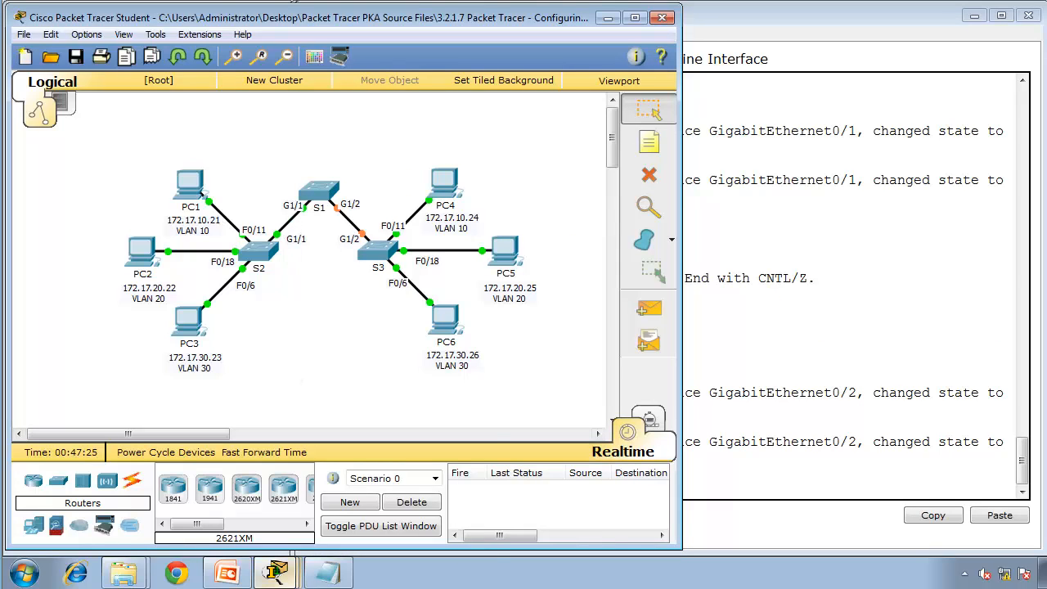
pyautogui.moveTo(274, 572)
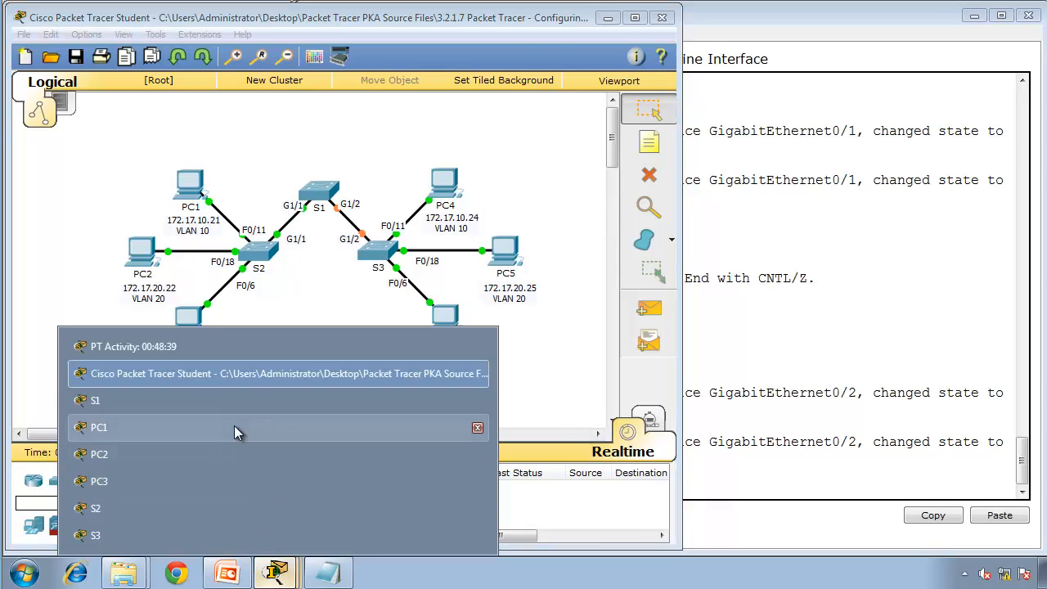
pyautogui.click(234, 427)
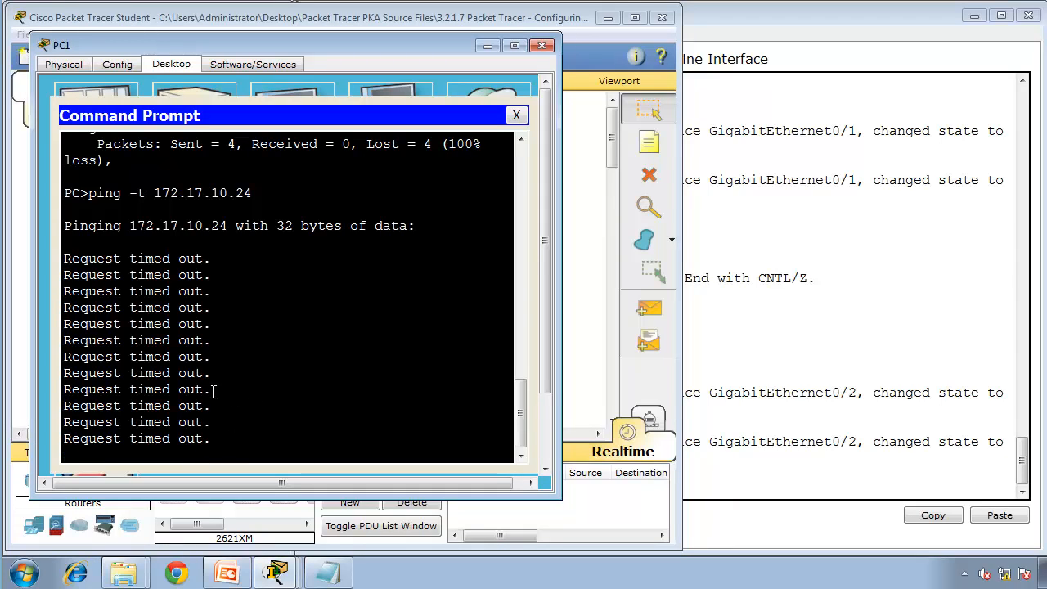
pyautogui.click(869, 379)
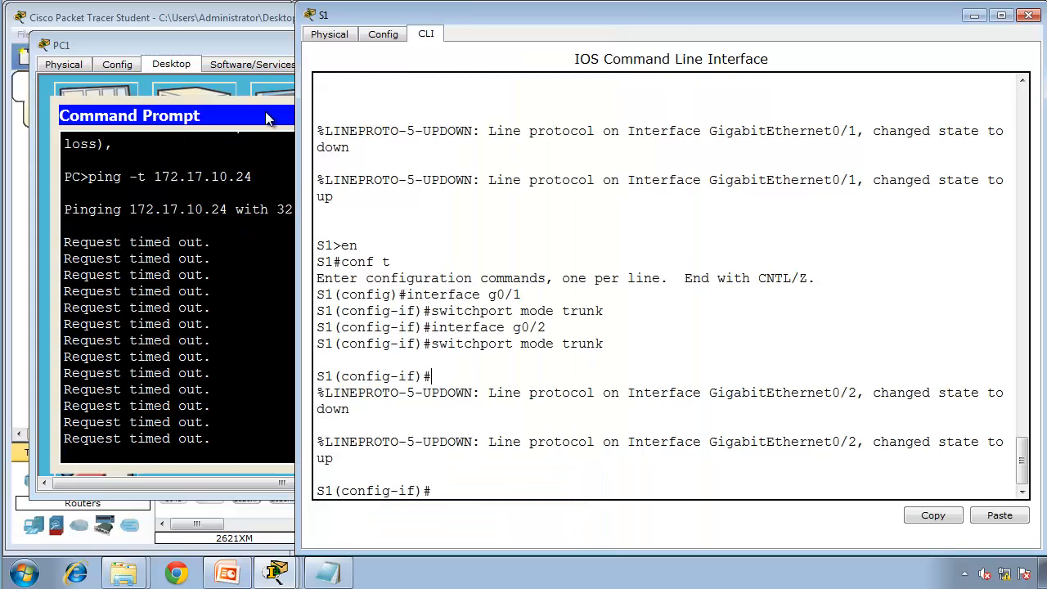
# Switch to S3's command line and enter global configuration mode.
pyautogui.moveTo(277, 574)
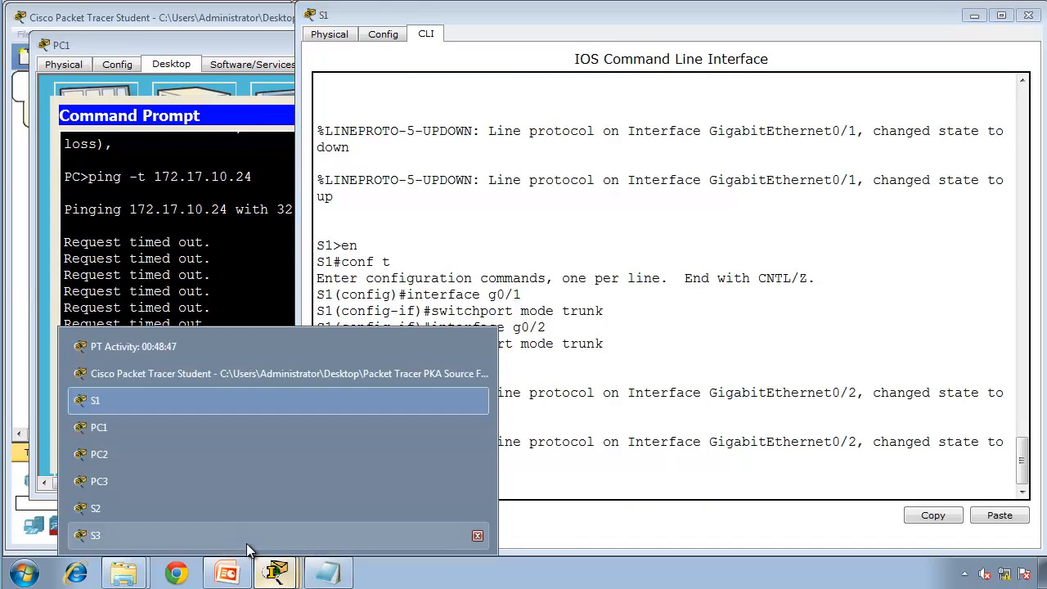
pyautogui.click(245, 536)
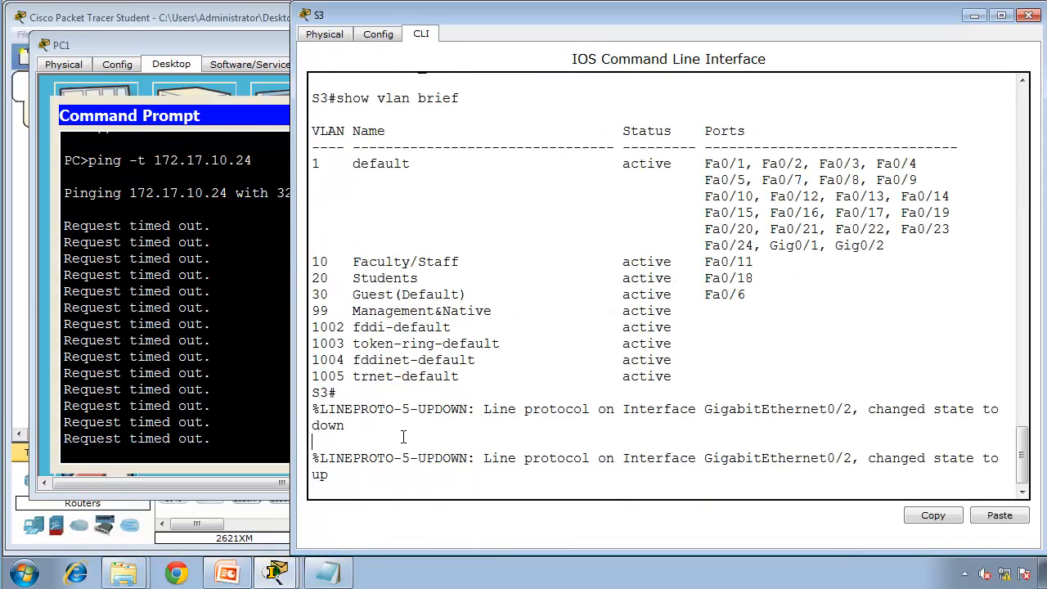
pyautogui.press('Return')
pyautogui.write('conf t')
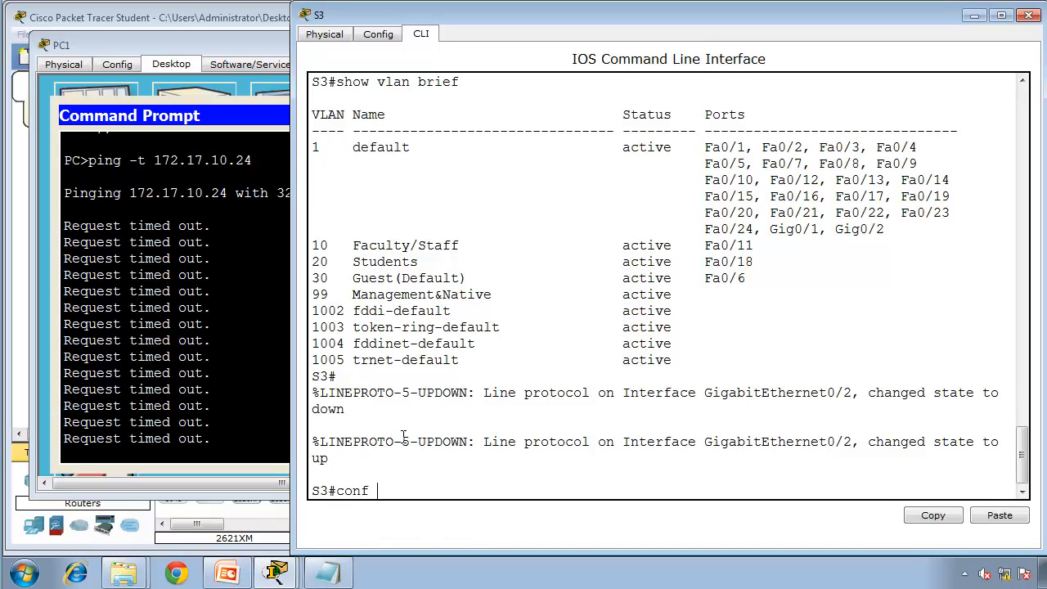
pyautogui.press('Return')
# Configure interface g0/2 on S3 with switchport mode trunk.
pyautogui.write('interf')
pyautogui.write('ace fa0')
pyautogui.press('BackSpace')
pyautogui.press('BackSpace')
pyautogui.press('BackSpace')
pyautogui.write('g0/2')
pyautogui.press('Return')
pyautogui.write('switchport mode trunk')
pyautogui.press('Return')
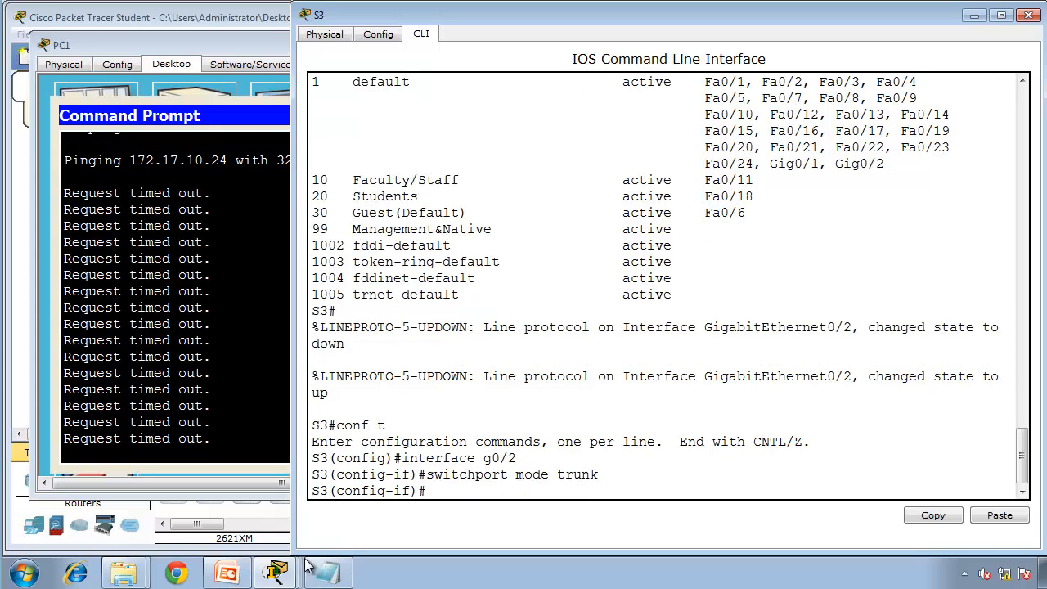
# Recheck the switch links in the topology and examine PC1's continuous ping to PC4 at 172.17.10.24.
pyautogui.moveTo(276, 573)
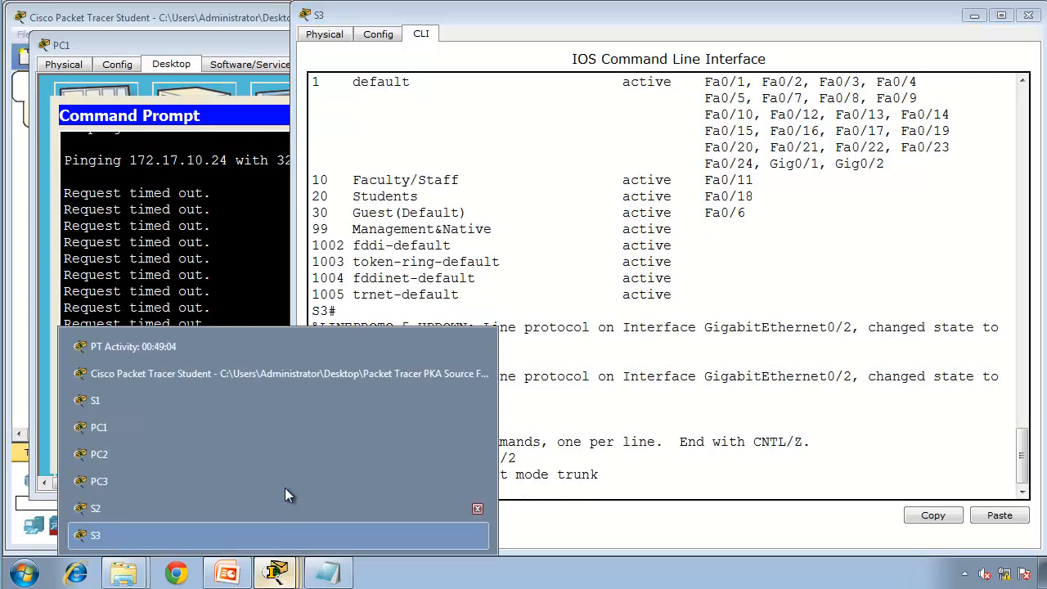
pyautogui.click(262, 378)
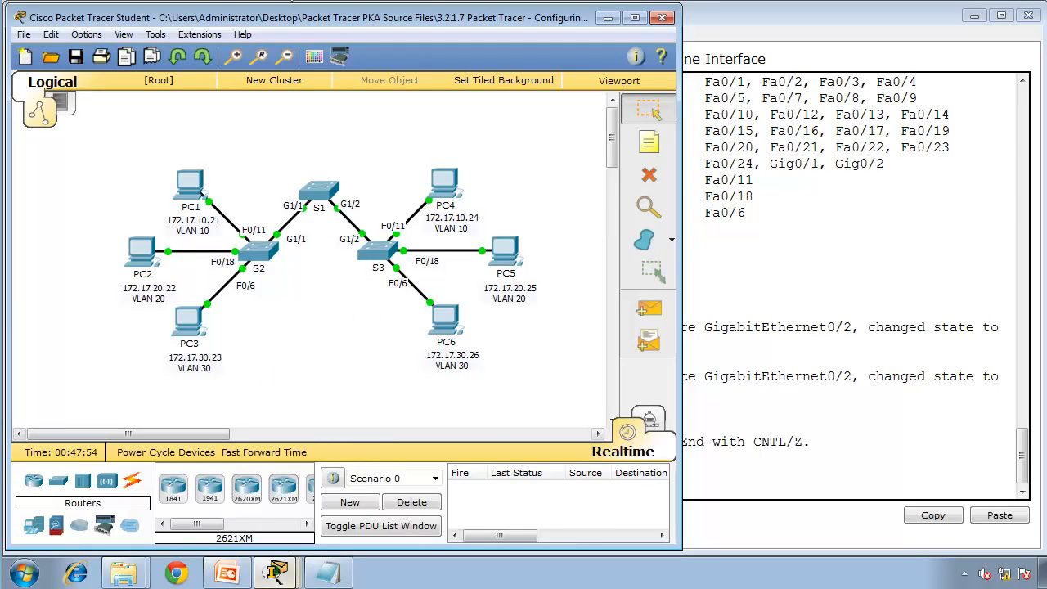
pyautogui.moveTo(278, 575)
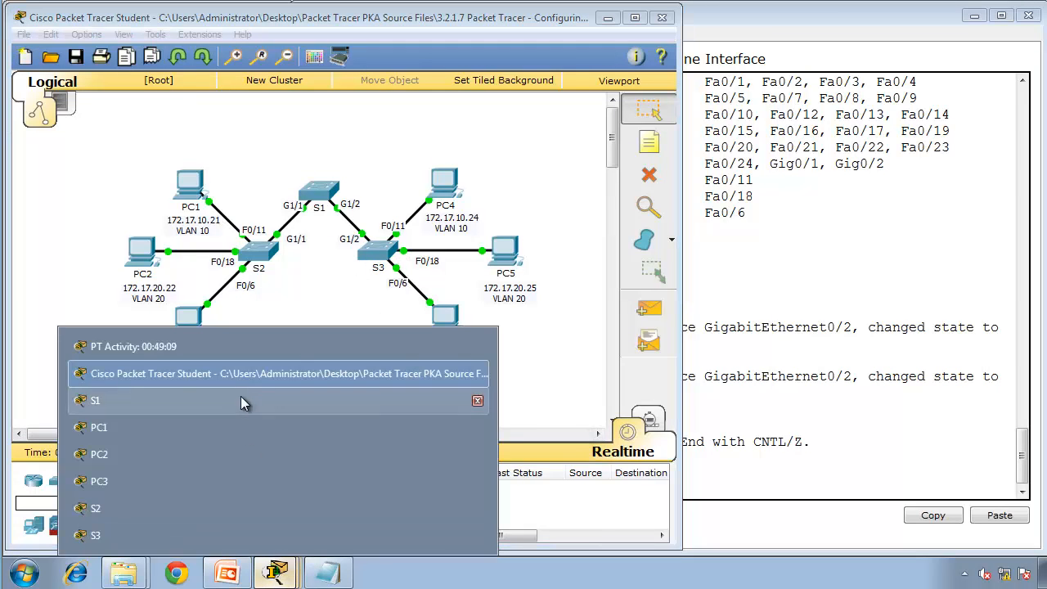
pyautogui.click(238, 428)
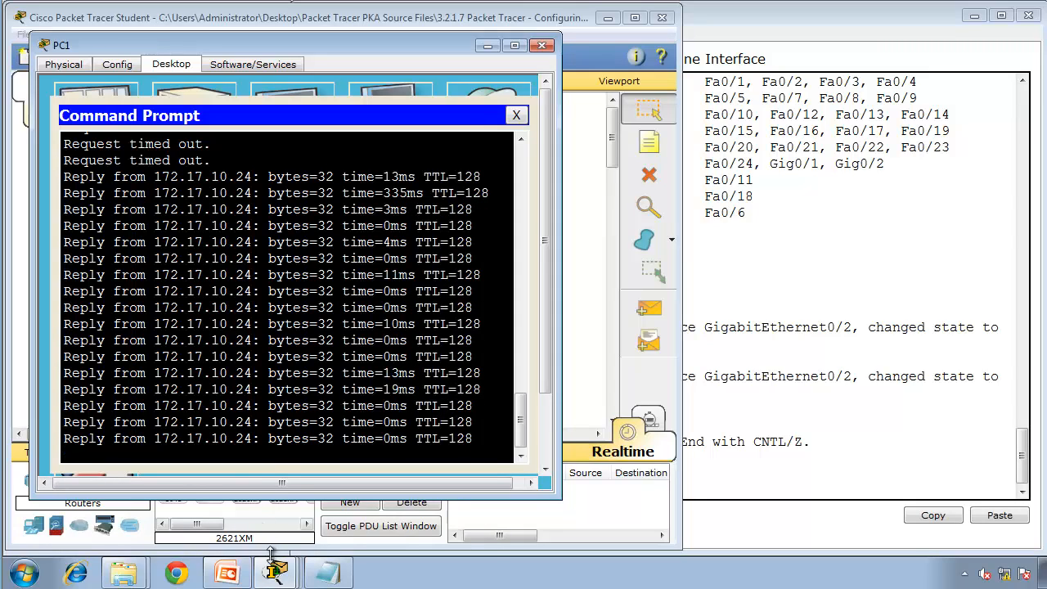
# Return to S1's command line and end configuration mode.
pyautogui.moveTo(275, 573)
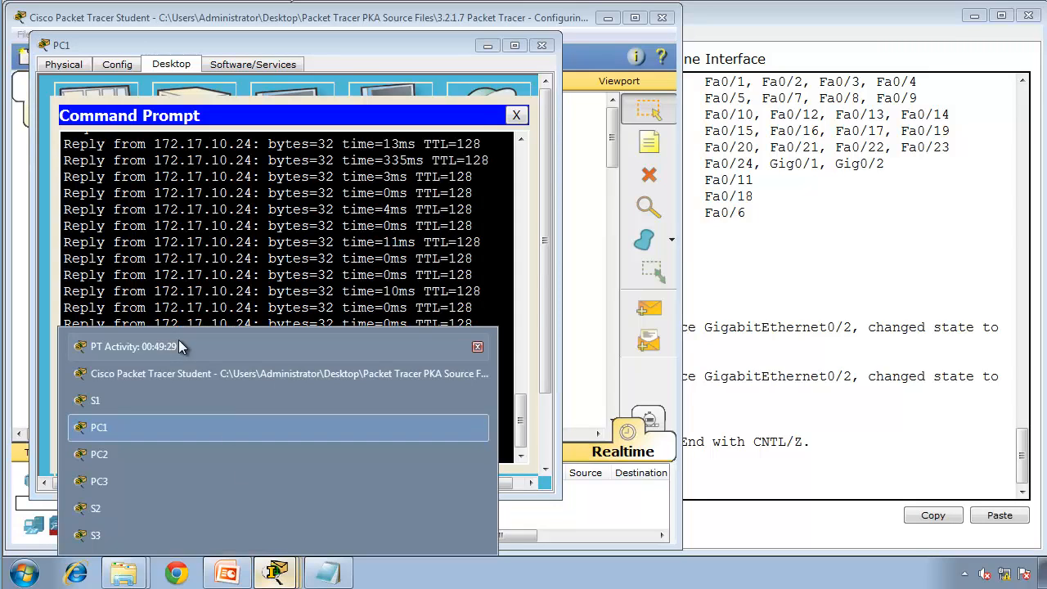
pyautogui.click(204, 400)
pyautogui.write('end')
pyautogui.press('Return')
pyautogui.press('Return')
pyautogui.press('Return')
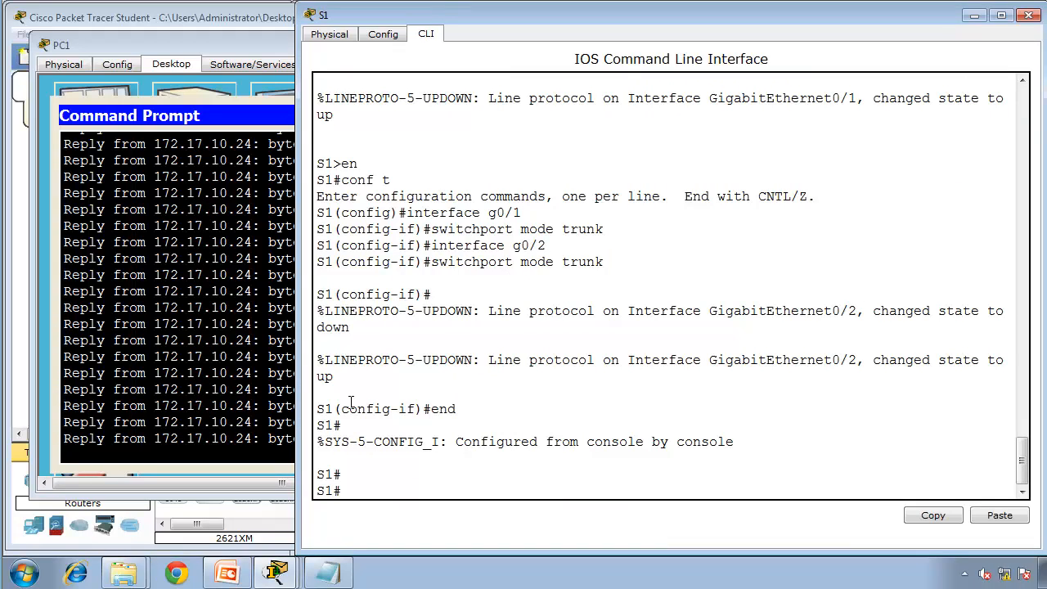
# Run show interface trunk and show interface g0/1 switchport on S1, examining the administrative and operational modes of g0/1.
pyautogui.write('show interface trunk')
pyautogui.press('Return')
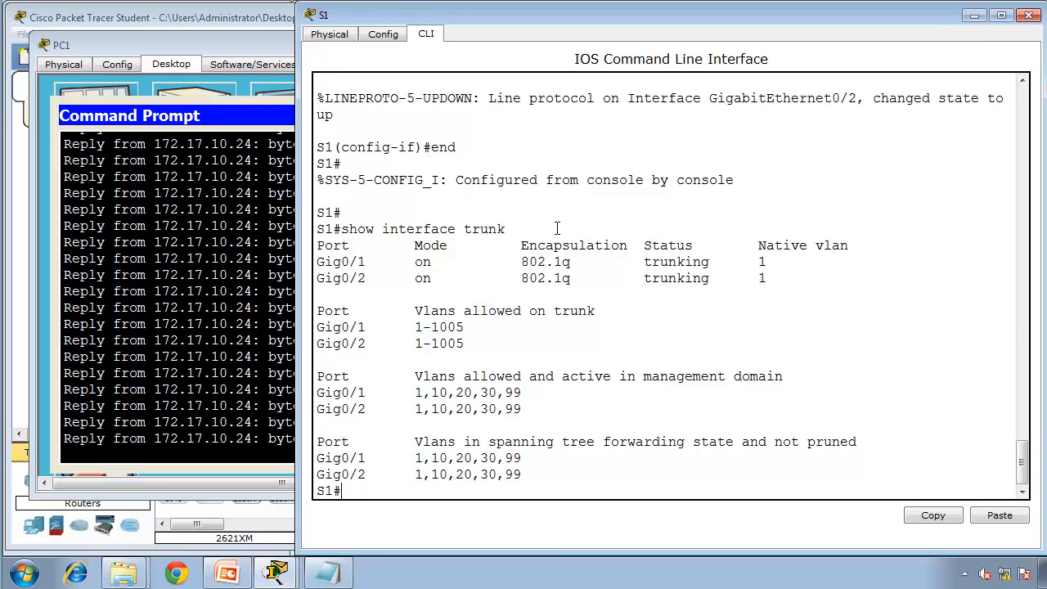
pyautogui.press('Return')
pyautogui.press('Return')
pyautogui.press('Return')
pyautogui.write('show')
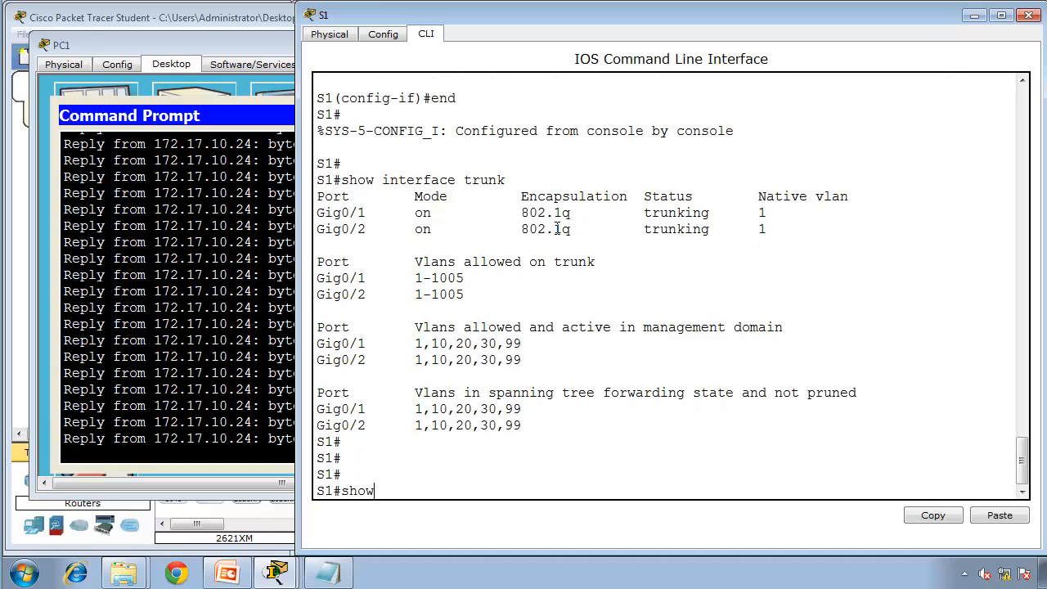
pyautogui.write(' interface g0/1 switchport')
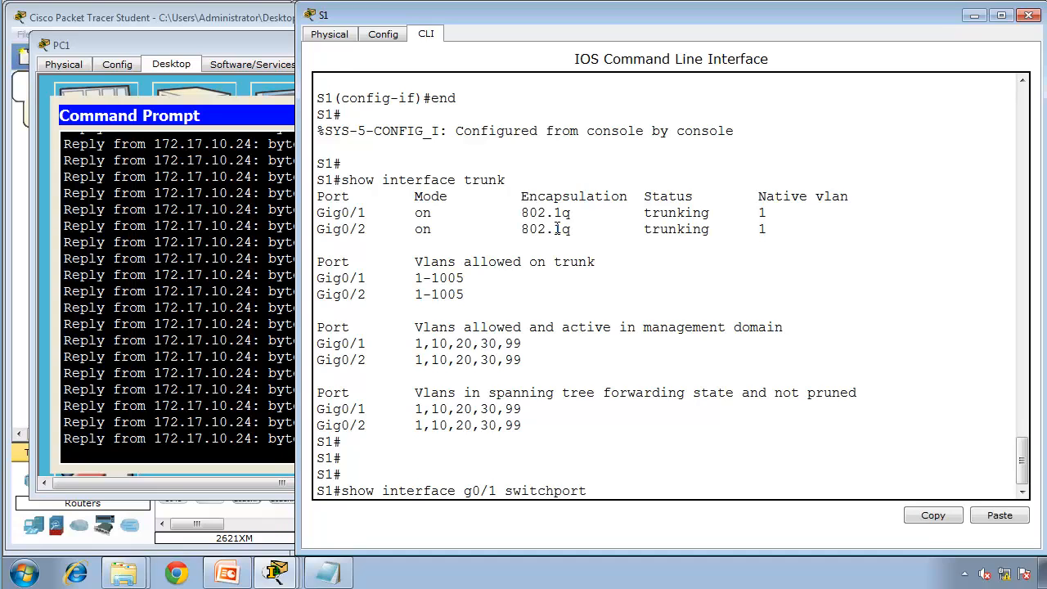
pyautogui.press('Return')
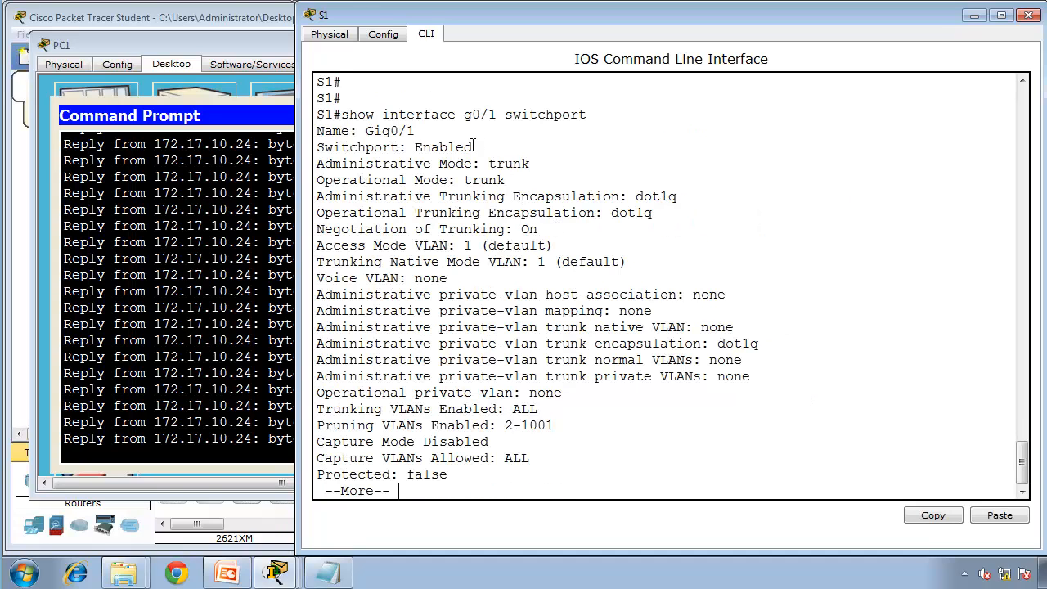
pyautogui.doubleClick(501, 169)
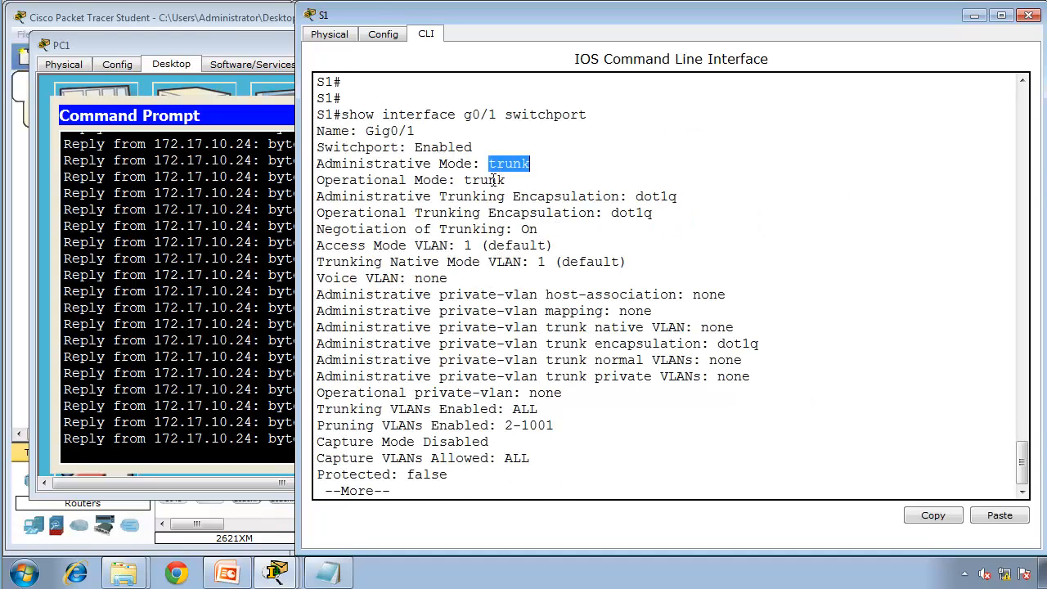
pyautogui.doubleClick(489, 182)
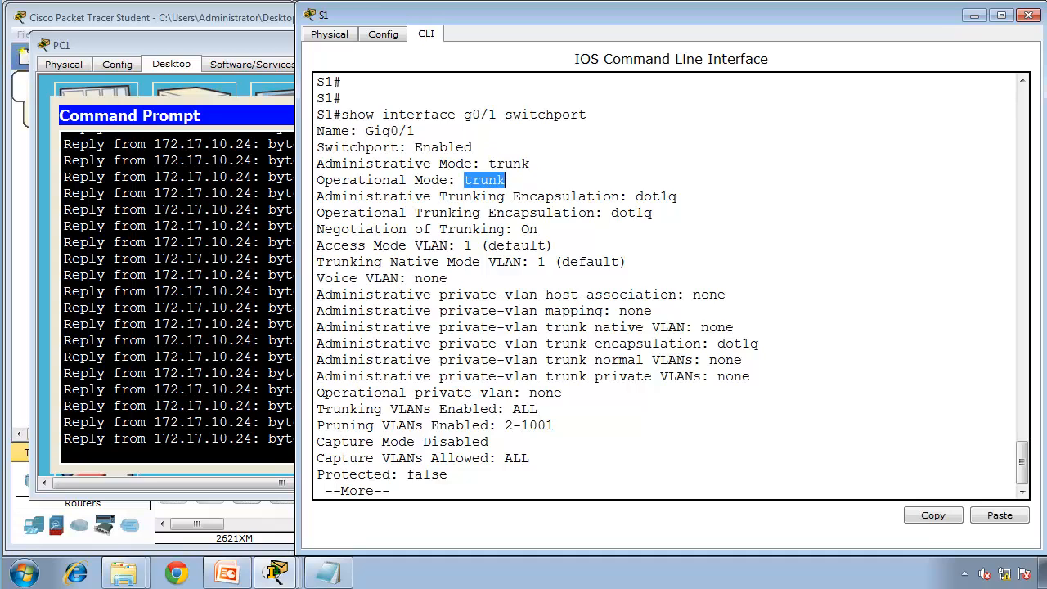
# Review the administrative and operational modes of g0/1 in S2's earlier switchport output.
pyautogui.click(277, 573)
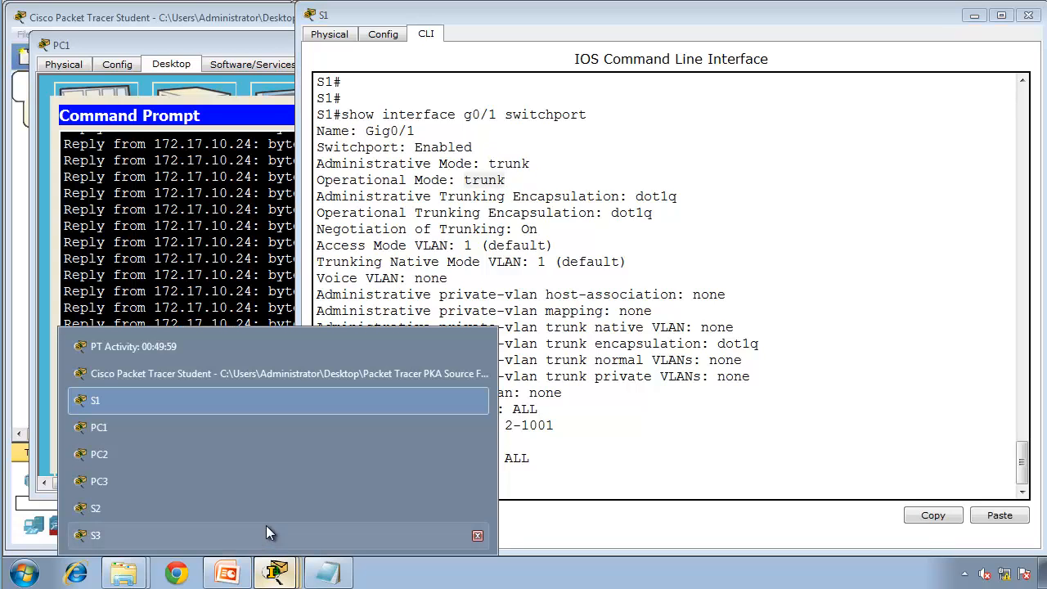
pyautogui.click(257, 516)
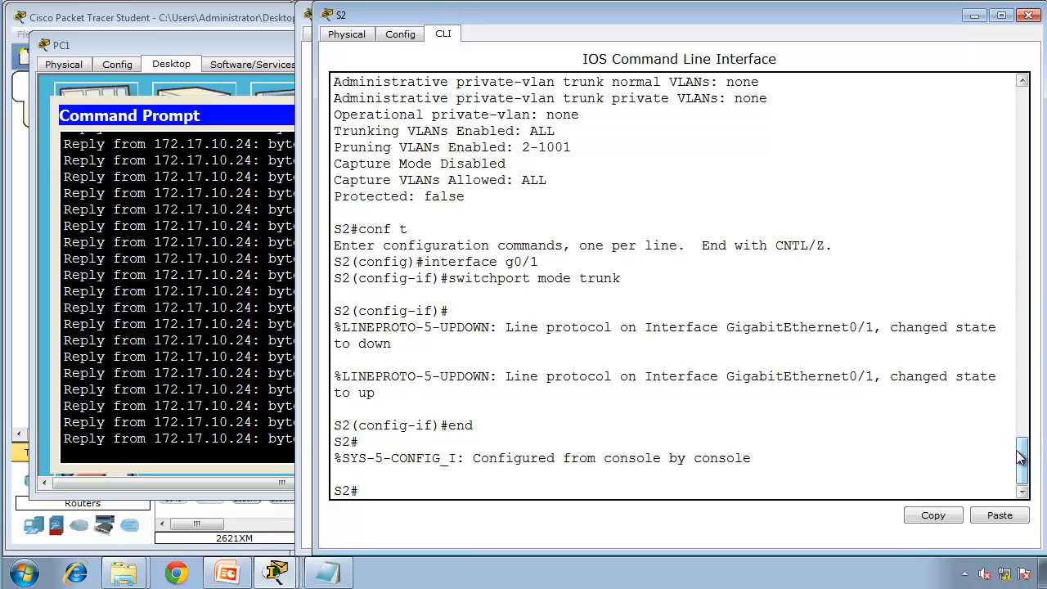
pyautogui.scroll(7, 1021, 458)
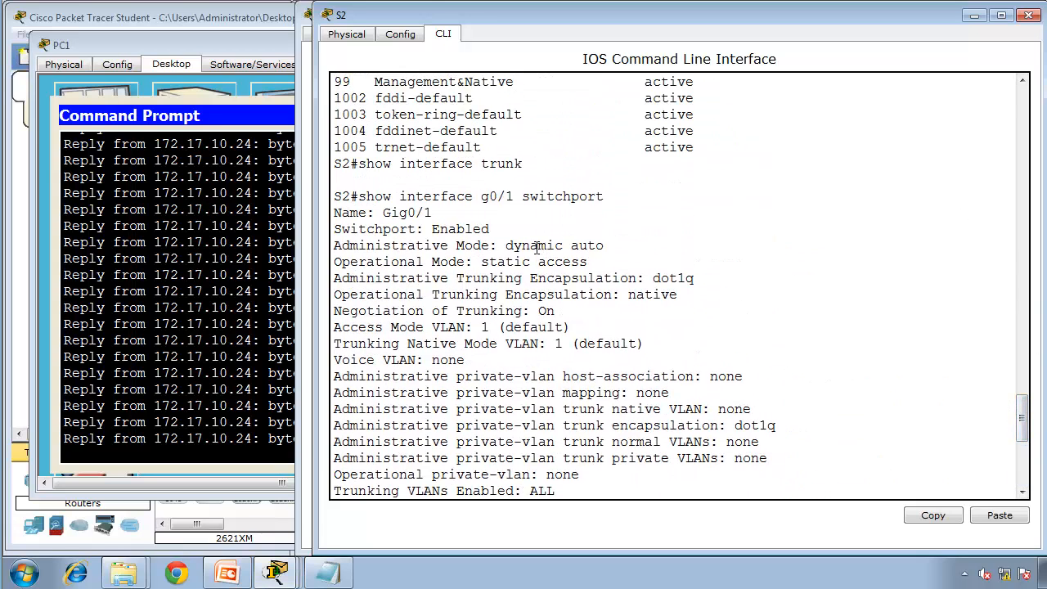
pyautogui.moveTo(505, 245); pyautogui.dragTo(480, 262)
pyautogui.click(518, 357)
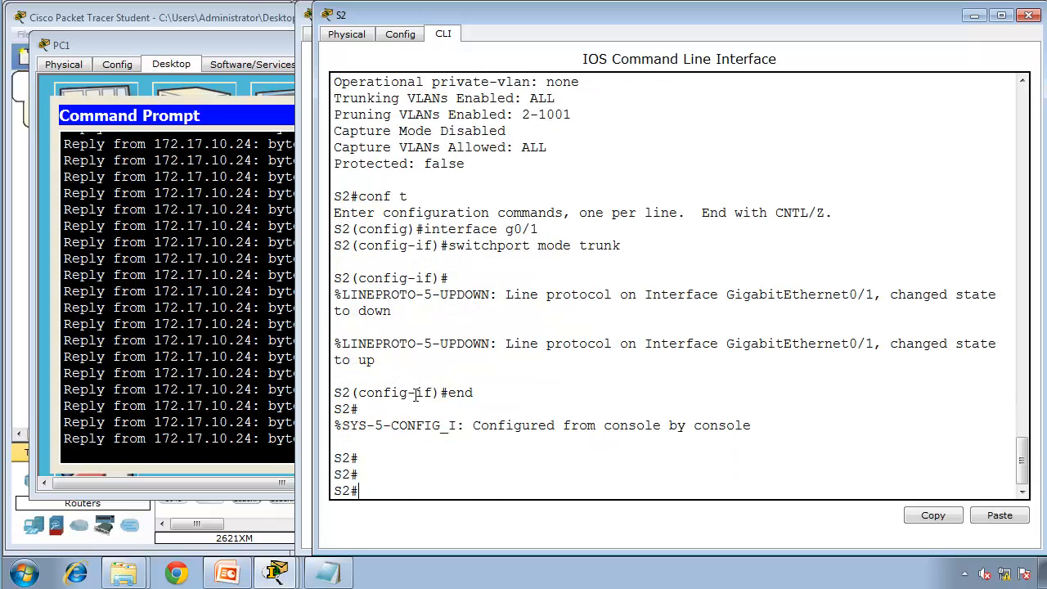
# Run show interface g0/1 switchport on S2 and examine its administrative and operational modes.
pyautogui.write('sho')
pyautogui.write('w interfc')
pyautogui.write('ce g0/1 s')
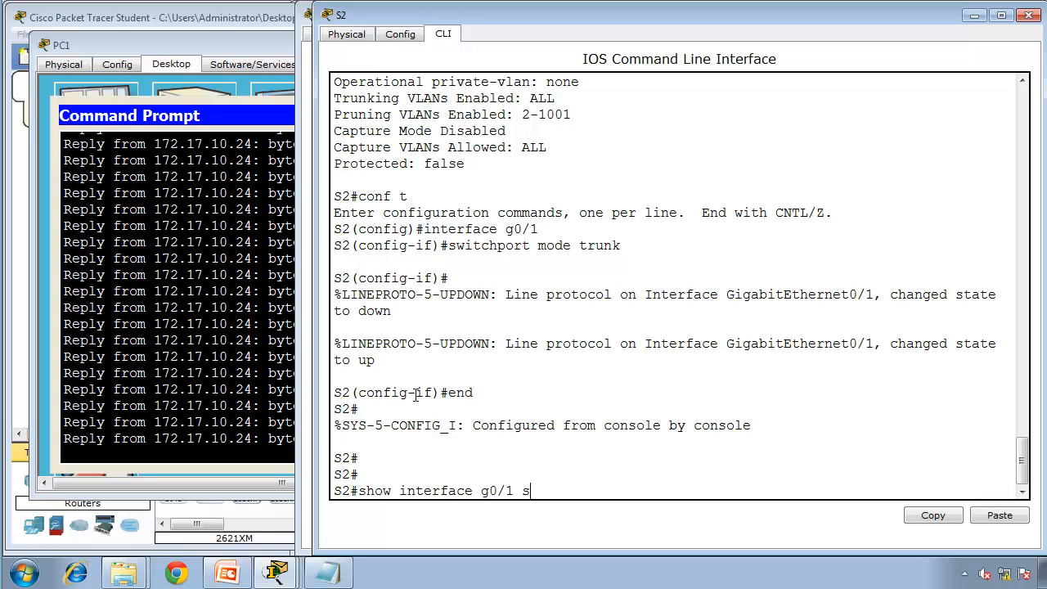
pyautogui.write('witchport')
pyautogui.press('Return')
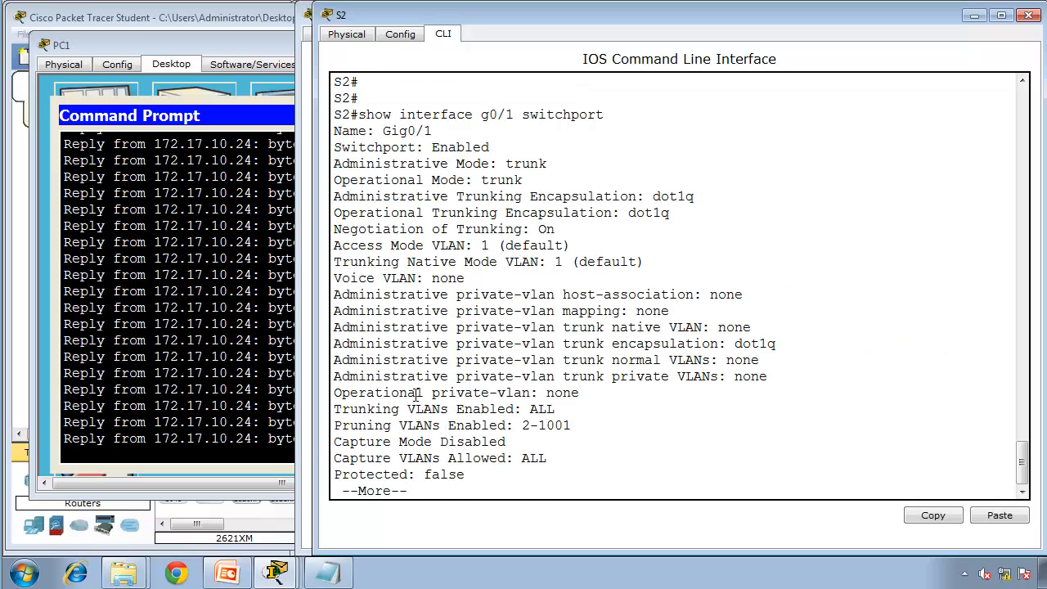
pyautogui.doubleClick(514, 164)
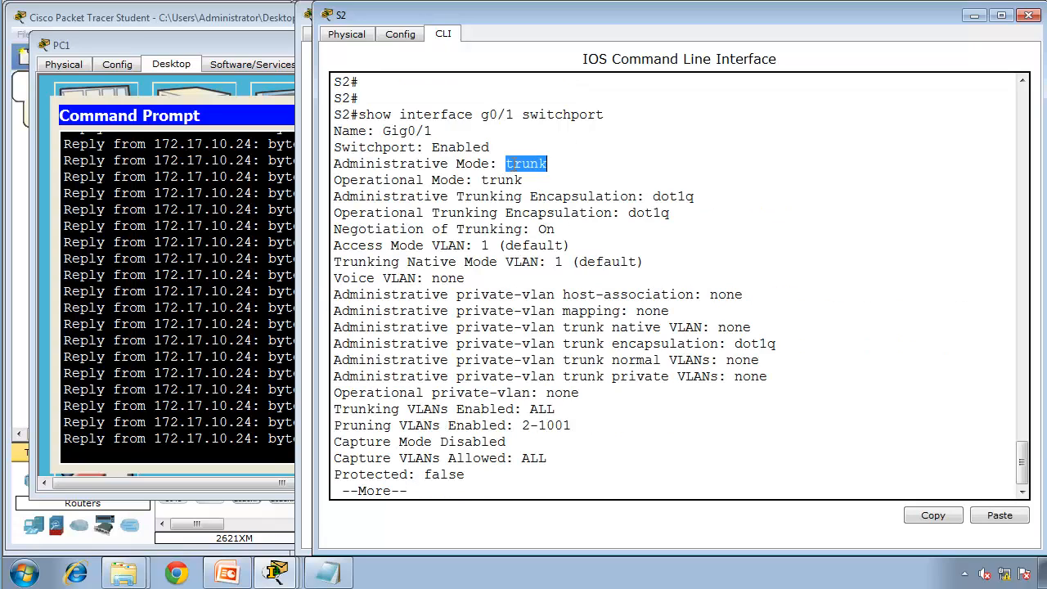
pyautogui.doubleClick(501, 180)
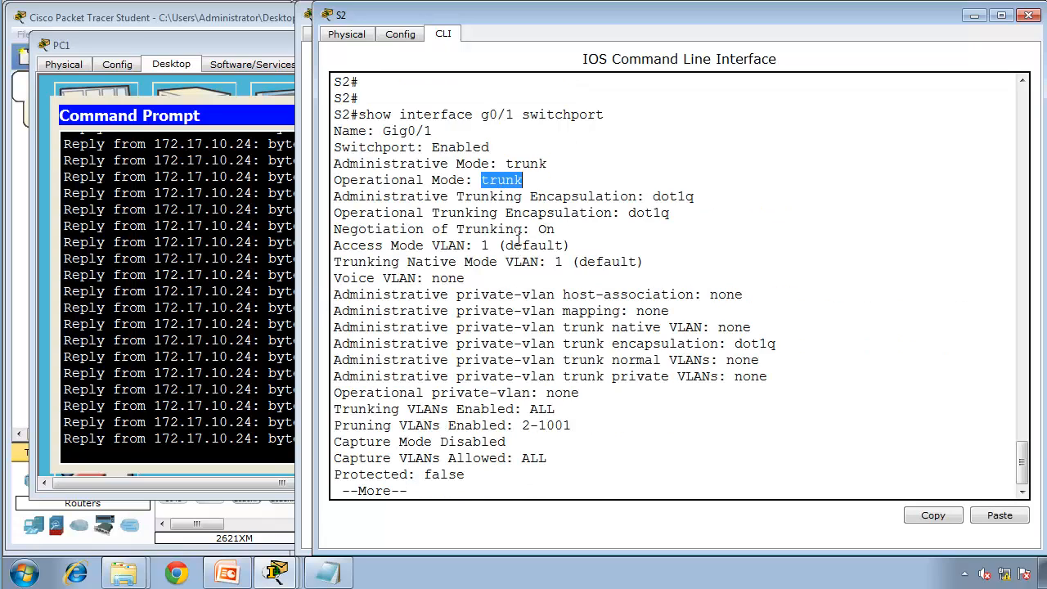
# Finish the paged output on S2 and list its trunk ports with show interface trunk.
pyautogui.press('space')
pyautogui.write('sho')
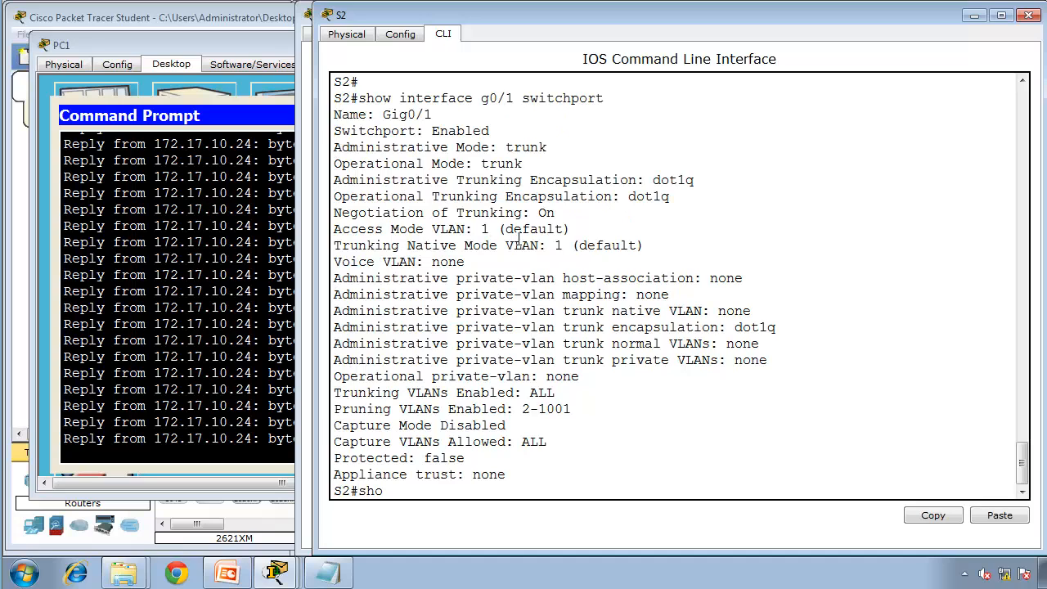
pyautogui.write('w interface trunk')
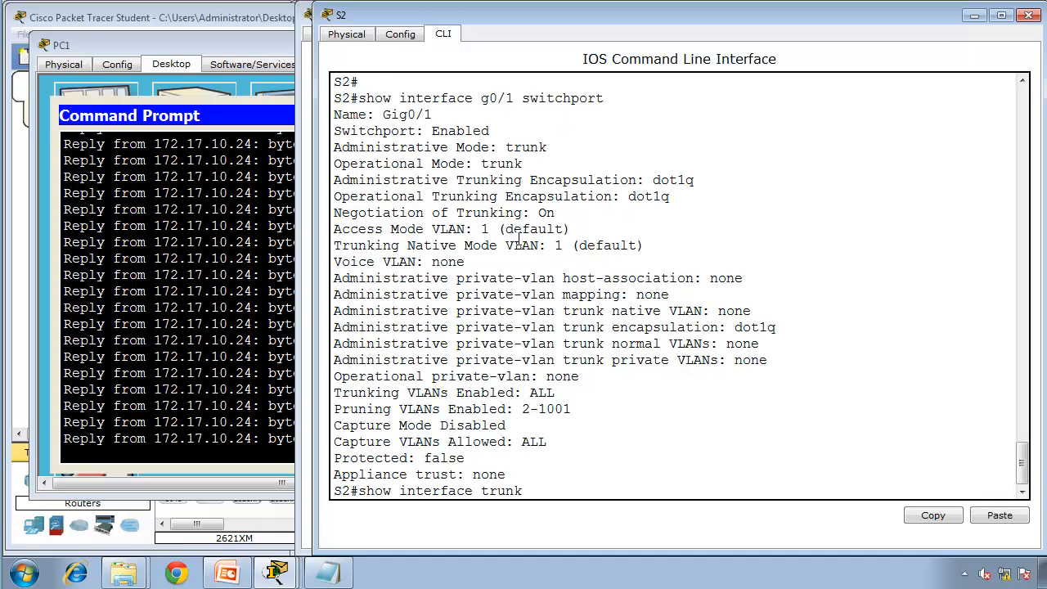
pyautogui.press('Return')
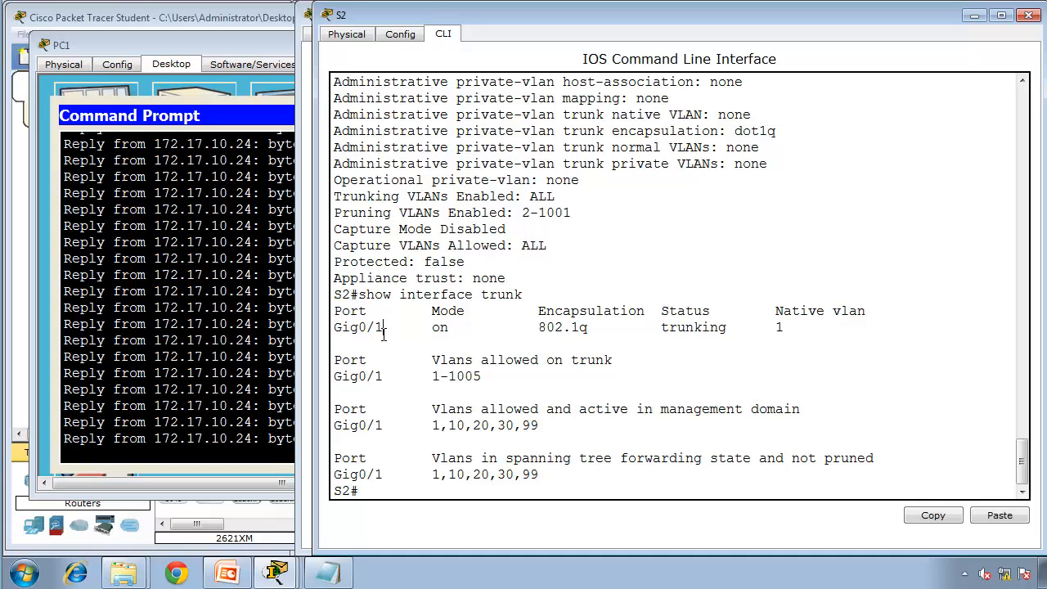
# Check the activity's results from the PT Activity instructions and minimize the S2 and PC1 windows covering them.
pyautogui.click(277, 573)
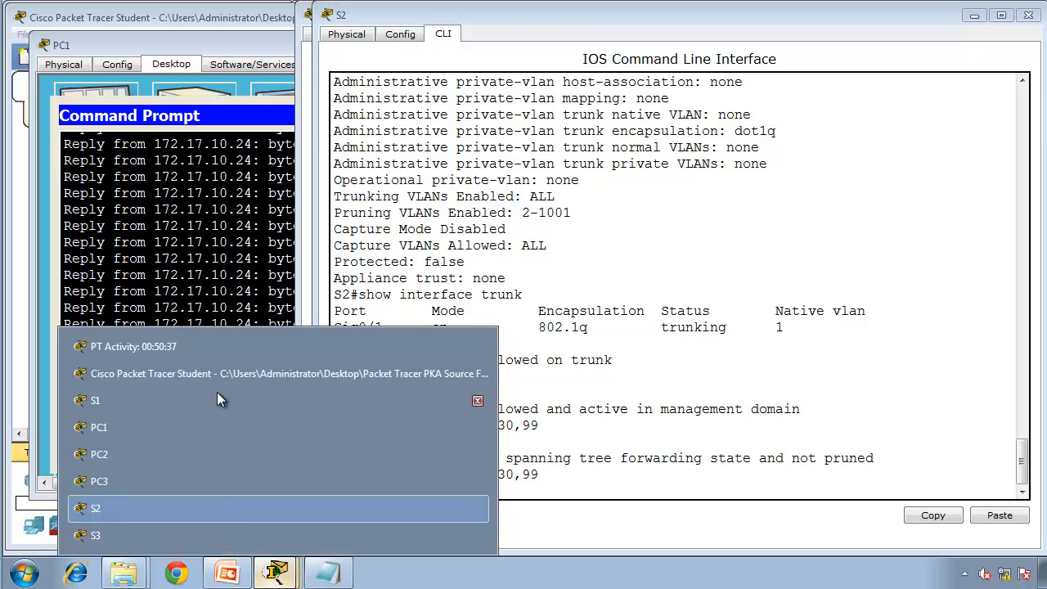
pyautogui.click(220, 350)
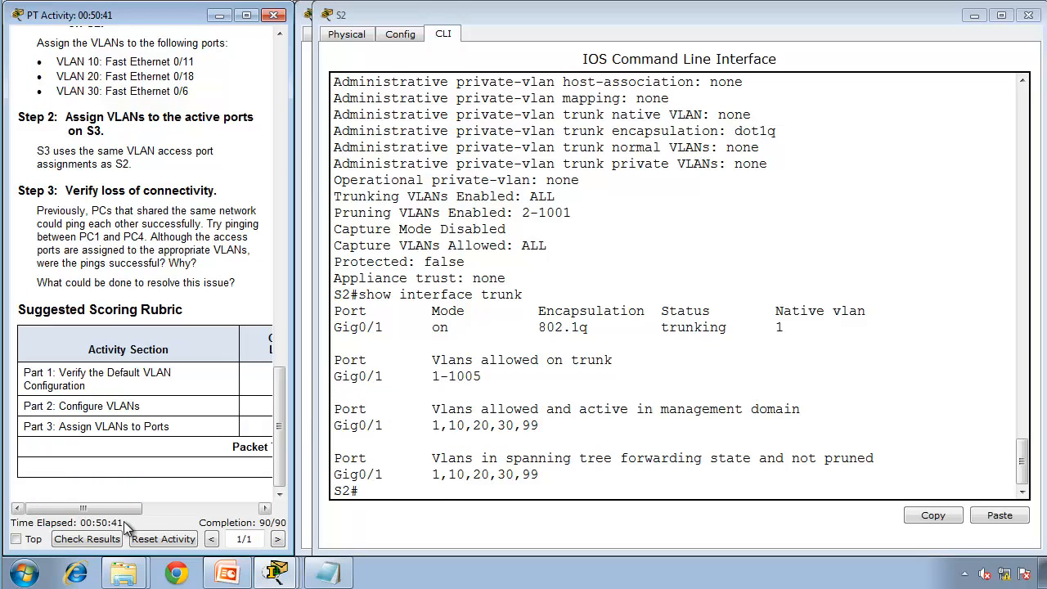
pyautogui.click(95, 539)
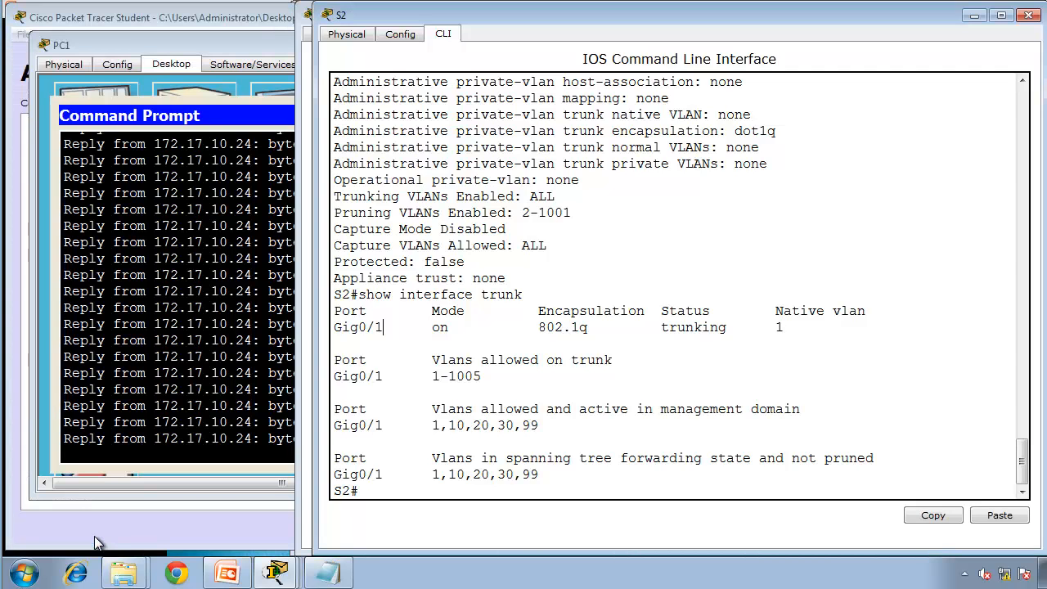
pyautogui.click(974, 16)
pyautogui.click(972, 16)
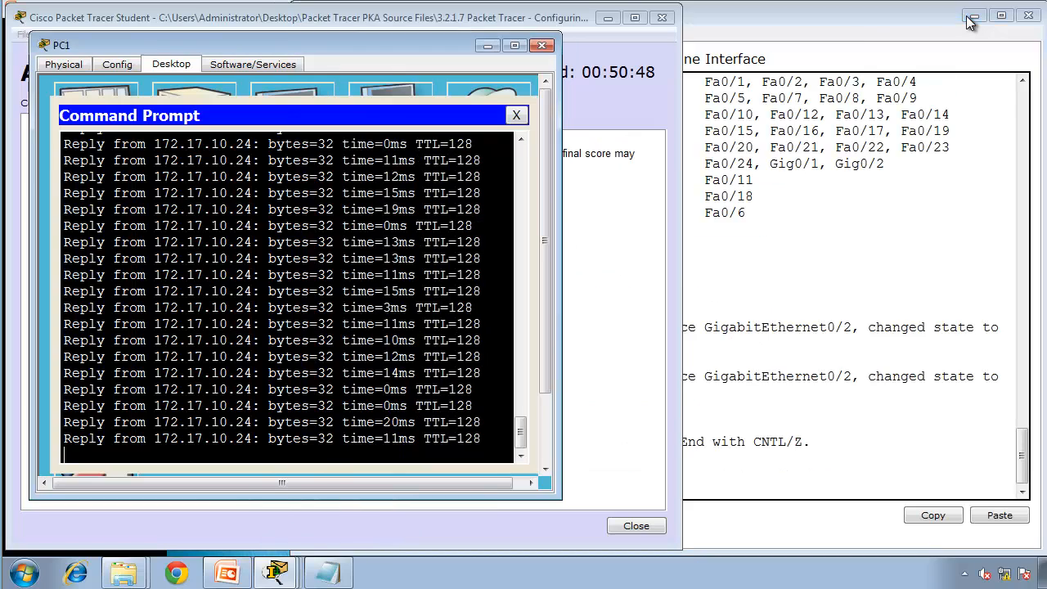
pyautogui.click(487, 46)
# Review the assessment items for S1, S2 and S3 in the maximized results window, widening the Assessment Items column to show full names.
pyautogui.click(189, 121)
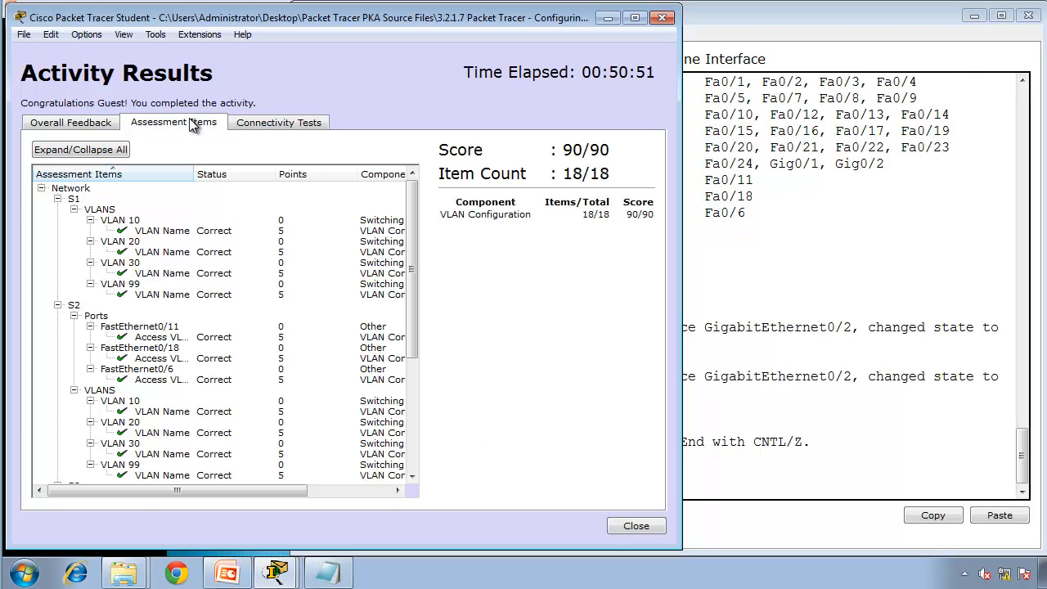
pyautogui.doubleClick(248, 20)
pyautogui.moveTo(182, 165); pyautogui.dragTo(476, 178)
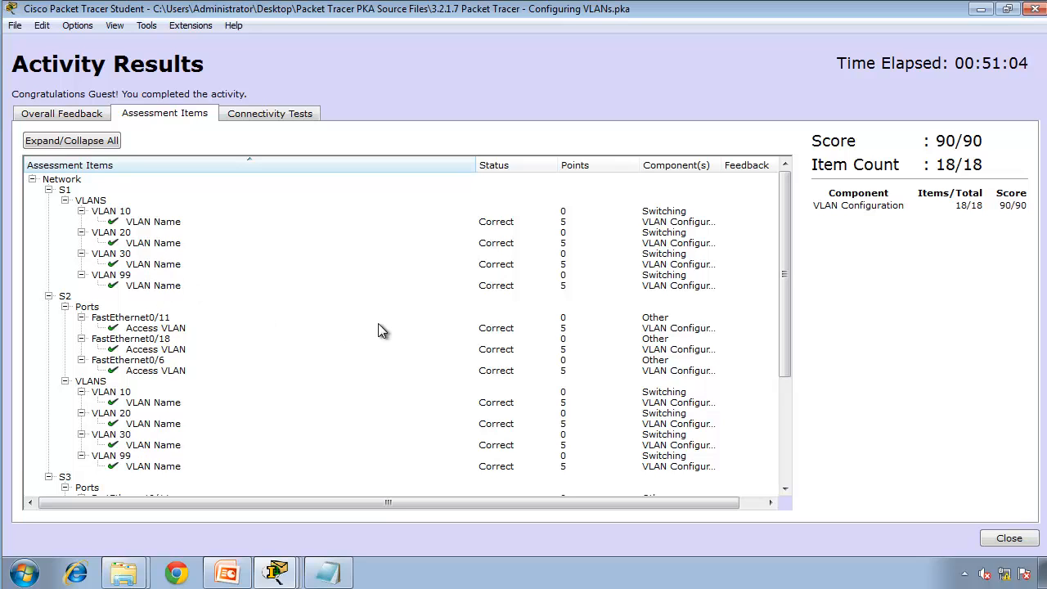
pyautogui.click(786, 481)
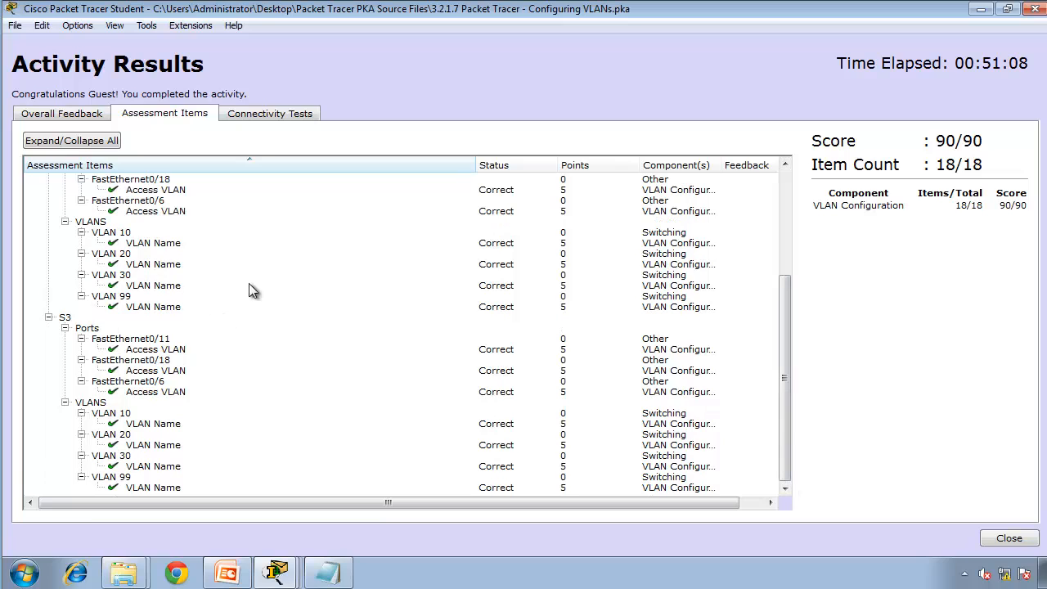
pyautogui.moveTo(786, 414); pyautogui.dragTo(792, 377)
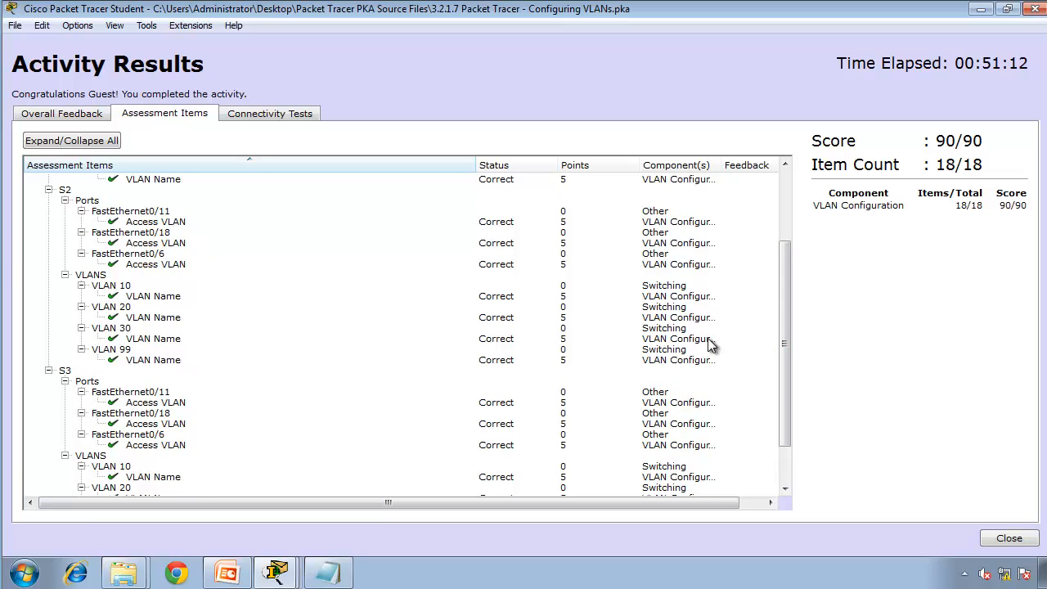
pyautogui.moveTo(781, 395); pyautogui.dragTo(769, 476)
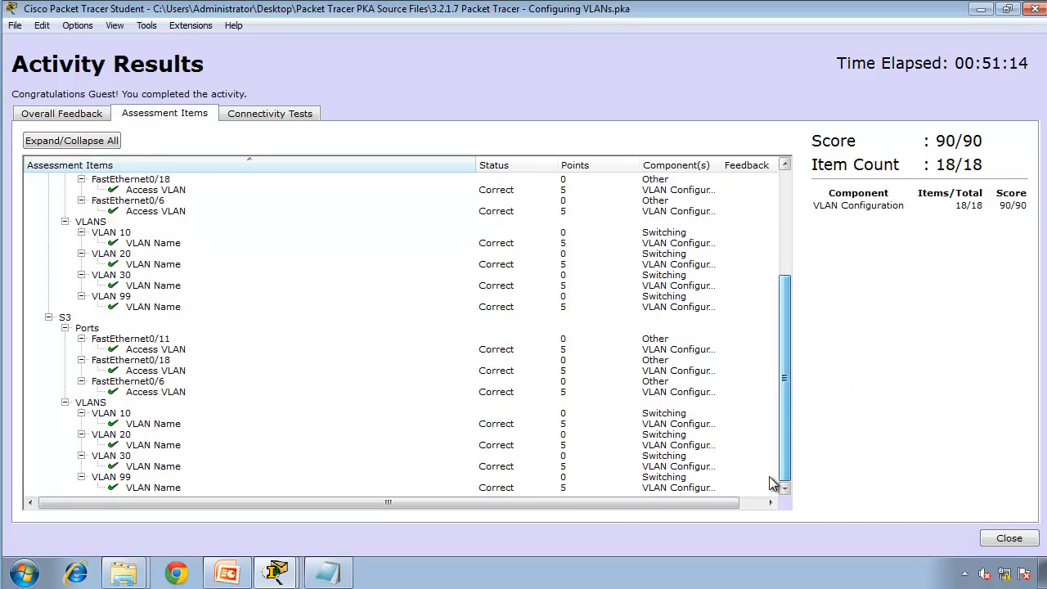
# Close the activity results and switch to the PowerPoint slide show.
pyautogui.click(1010, 544)
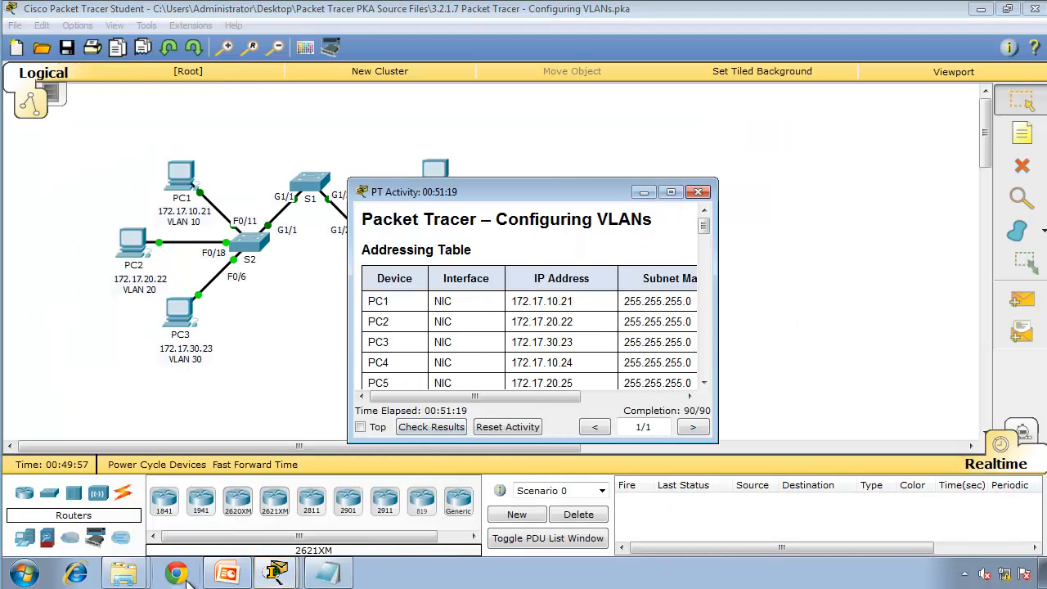
pyautogui.click(227, 572)
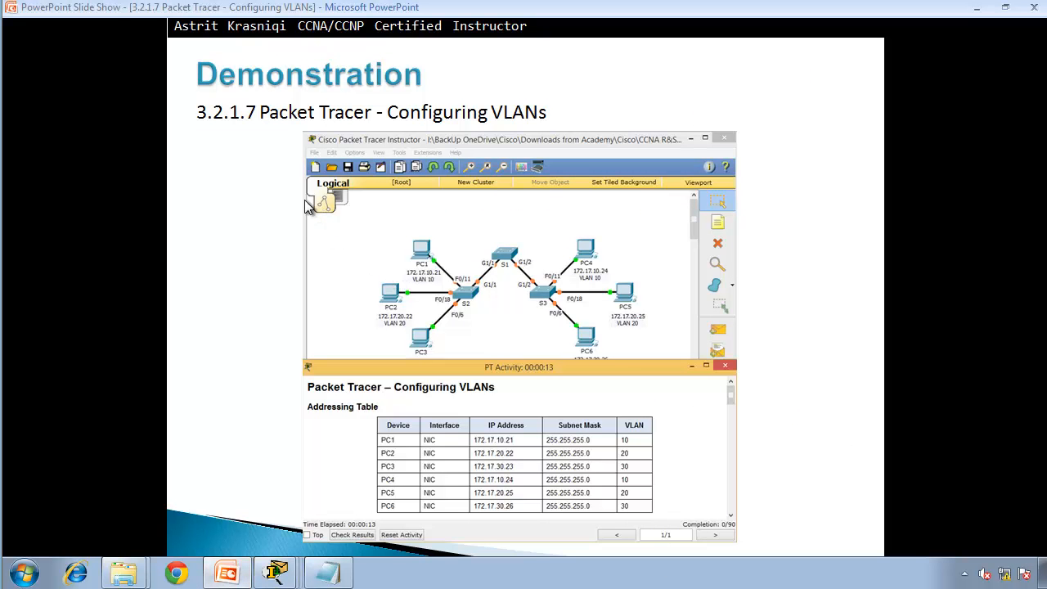